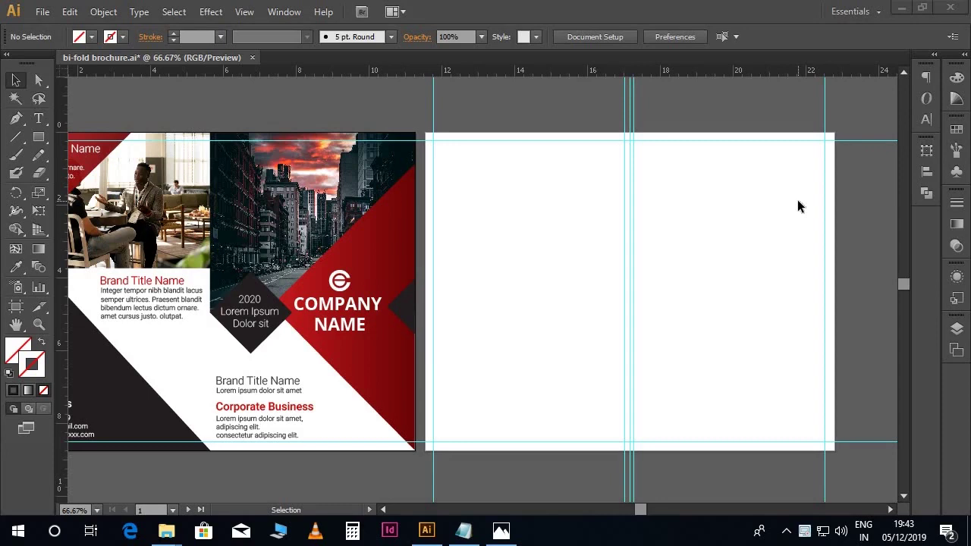
- Look over the cover's left side and the placeholder text file, then return to the brochure
click(798, 199)
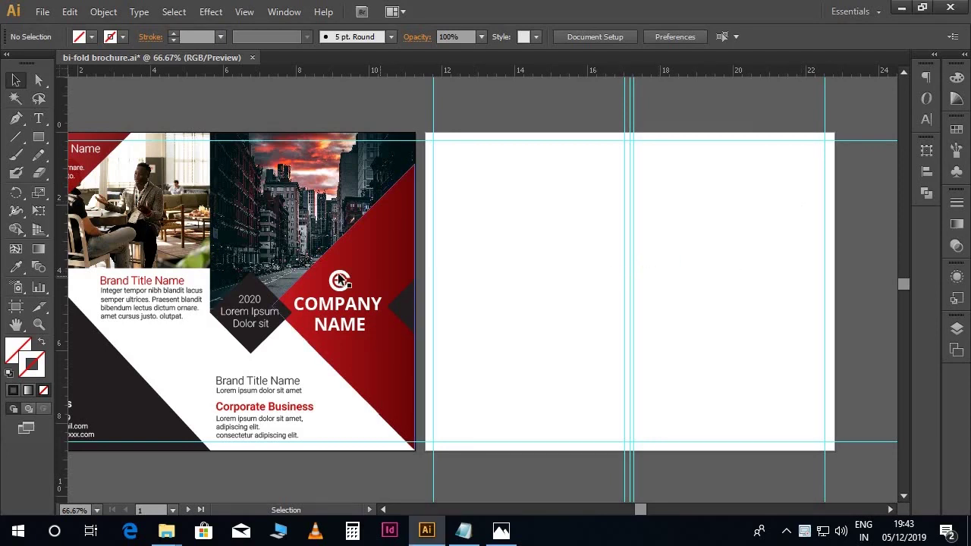
key(space)
drag(220, 262, 333, 262)
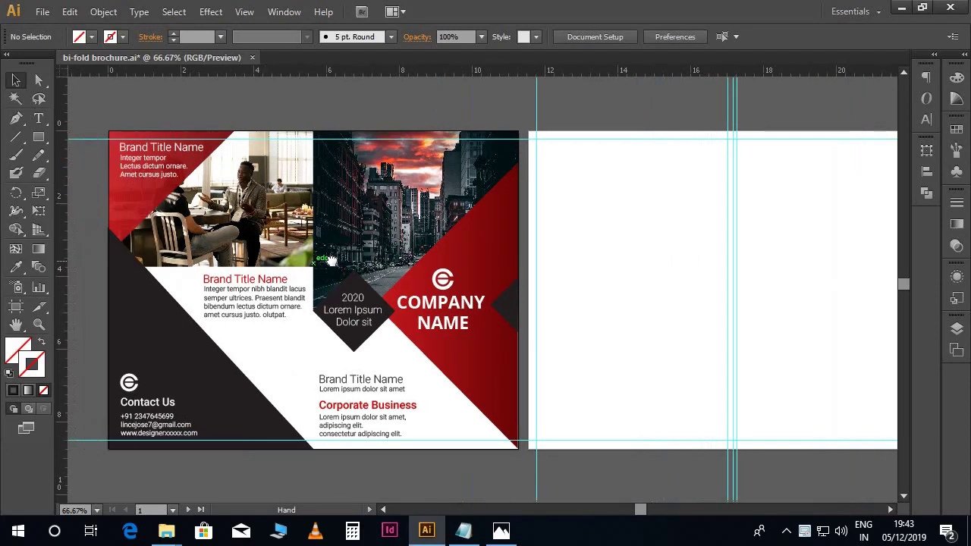
key(space)
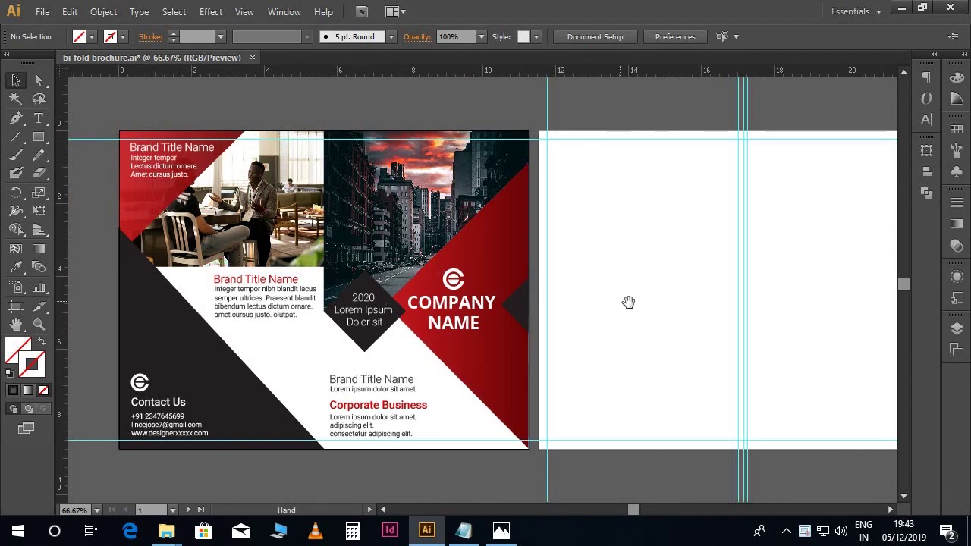
drag(630, 302, 475, 303)
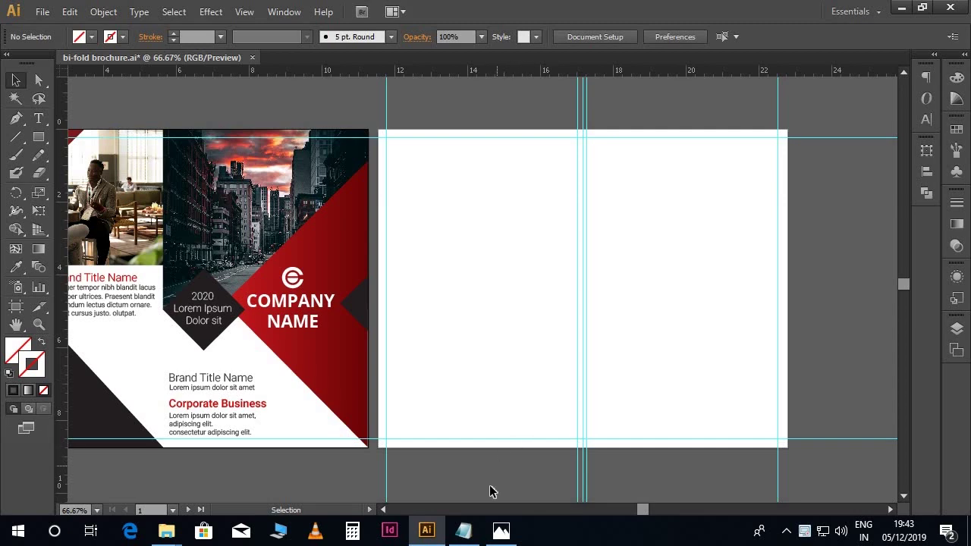
click(457, 538)
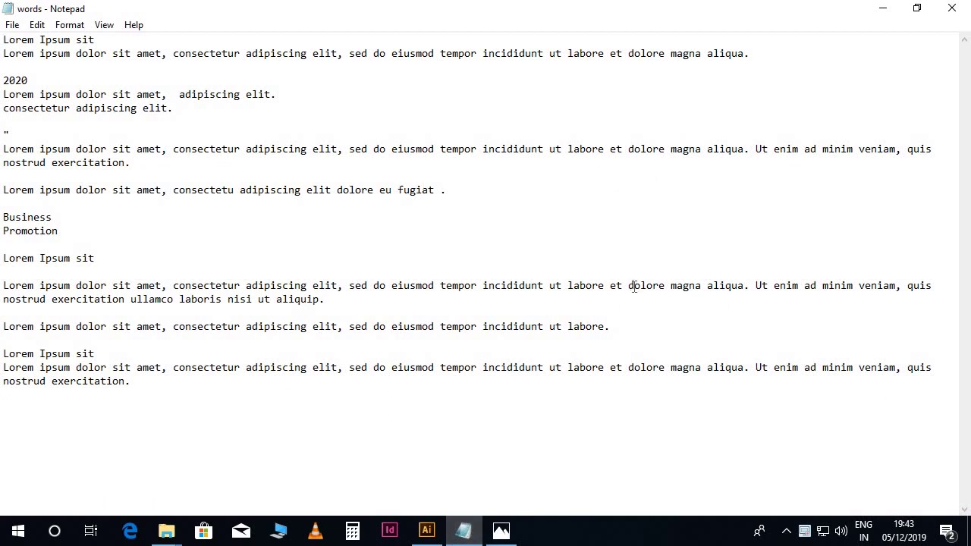
key(ctrl+a)
click(588, 221)
click(437, 528)
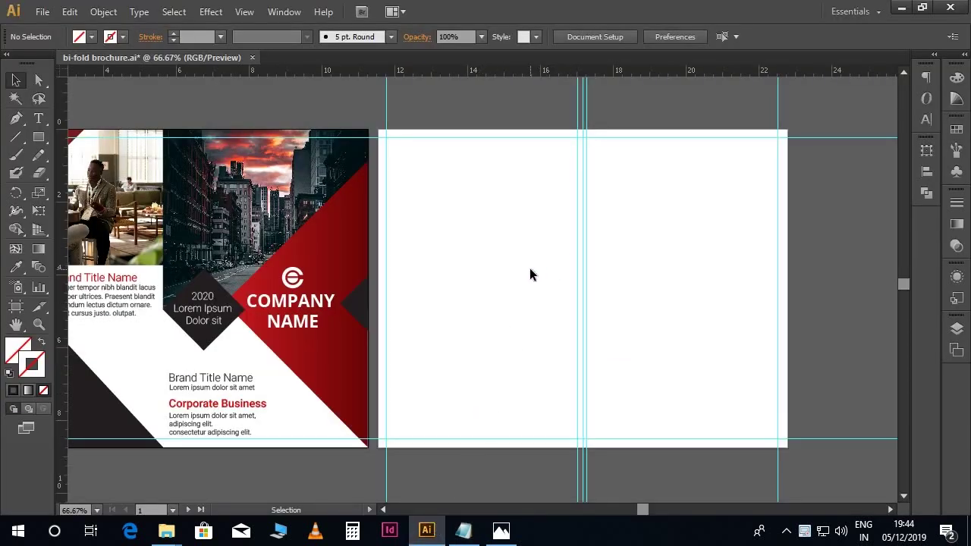
- Draw a rectangle over the left panel's lower half and fill it with the cover's red gradient
click(38, 138)
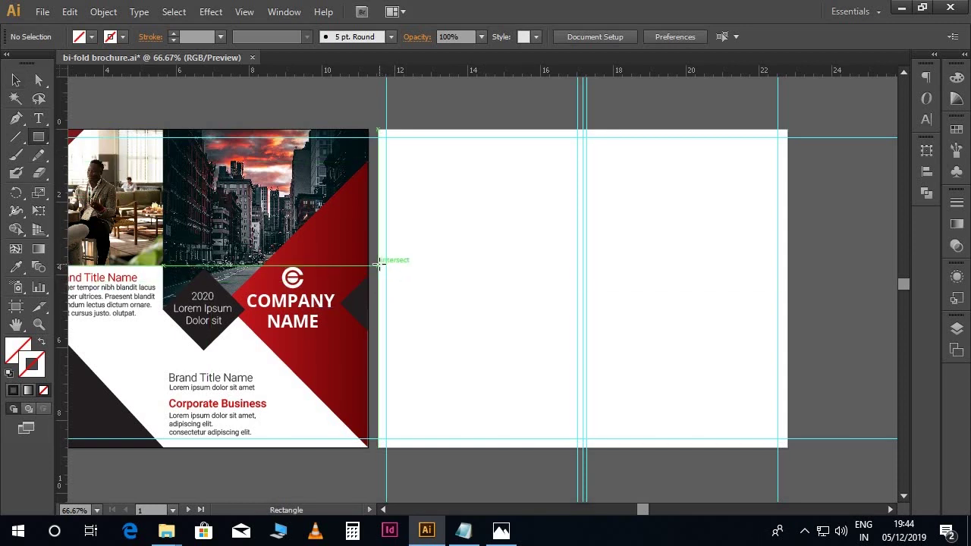
drag(378, 254, 582, 448)
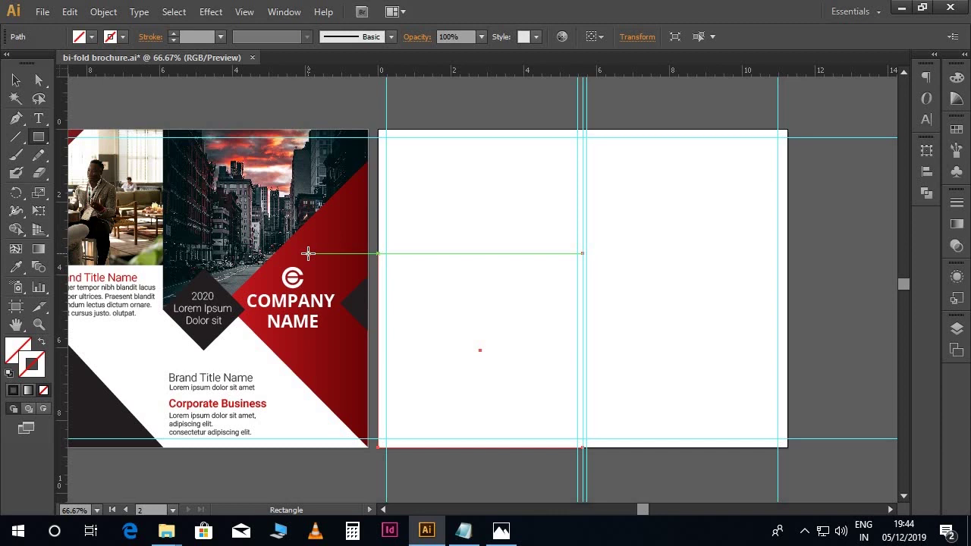
click(16, 267)
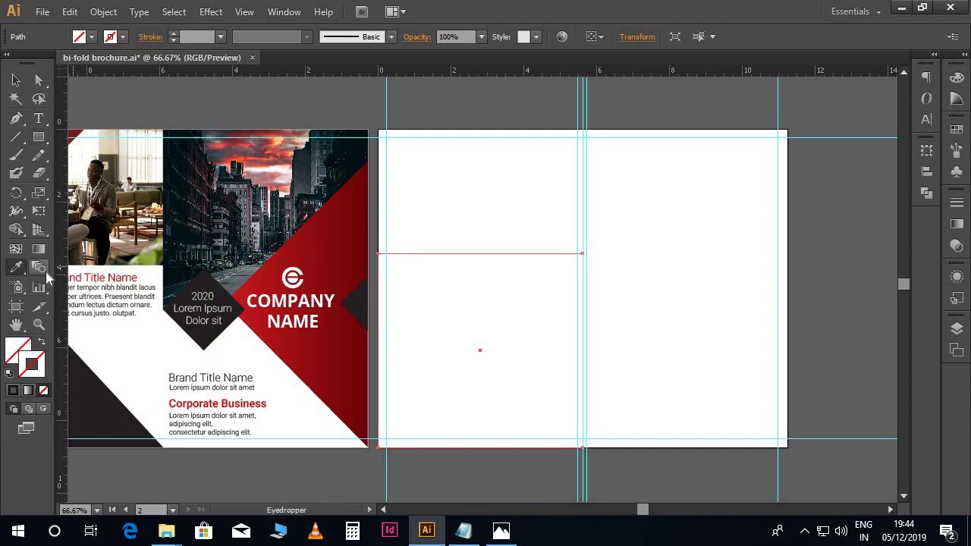
click(346, 226)
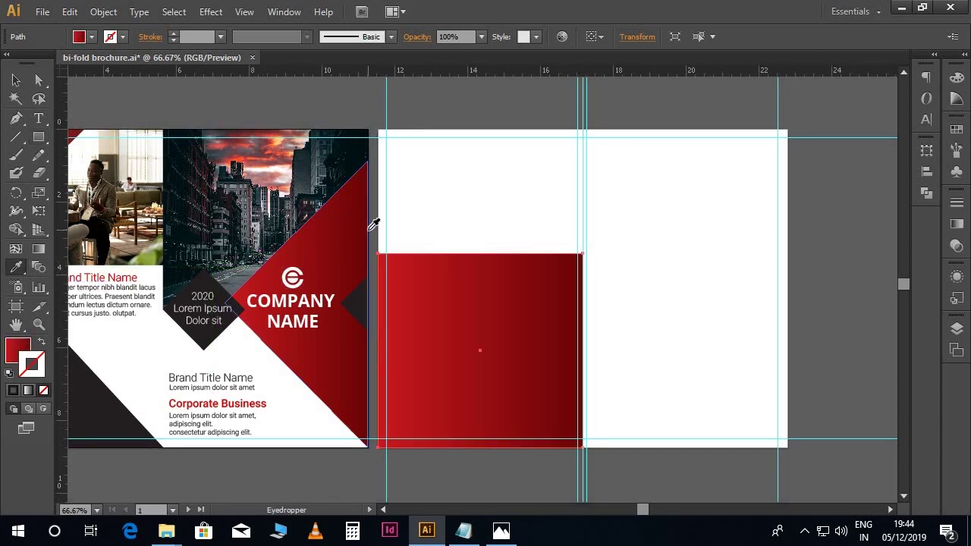
key(v)
click(405, 234)
scroll(610, 292, down, 1)
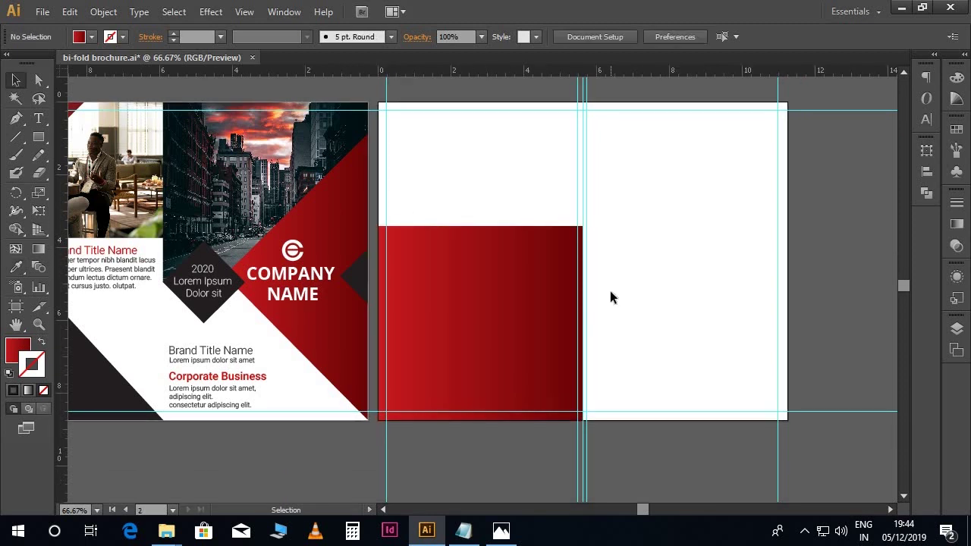
click(567, 244)
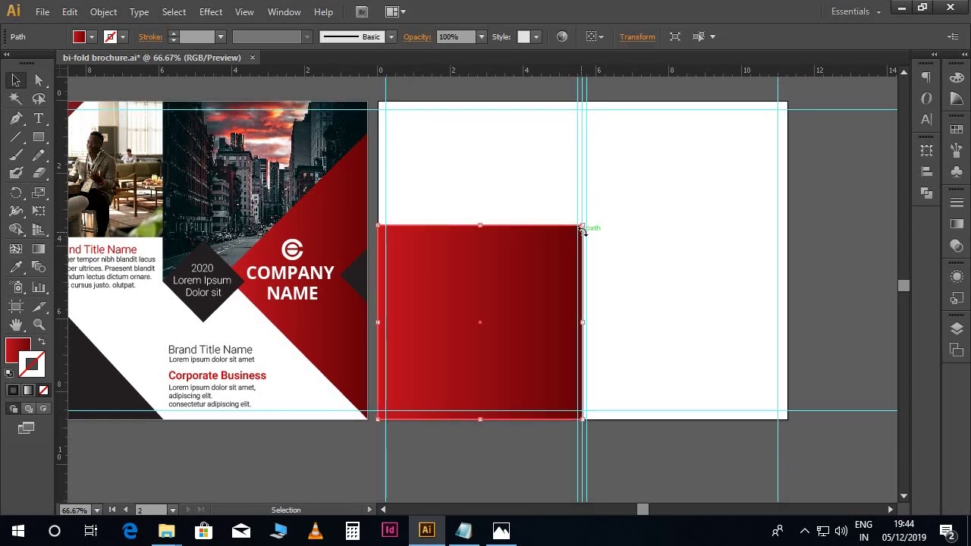
- Drag the red rectangle's top-right anchor down so its top edge slopes toward the fold
click(40, 81)
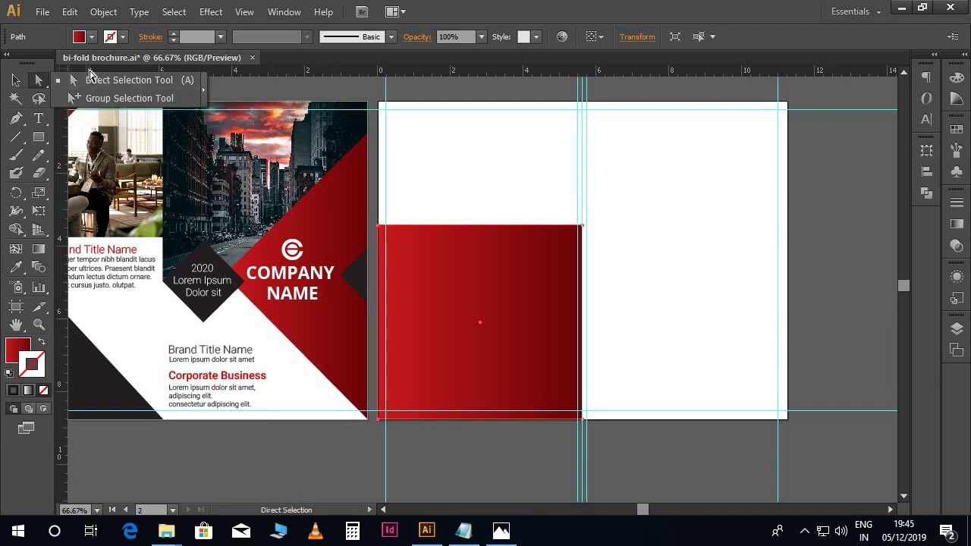
drag(42, 87, 129, 80)
drag(583, 226, 584, 364)
click(547, 299)
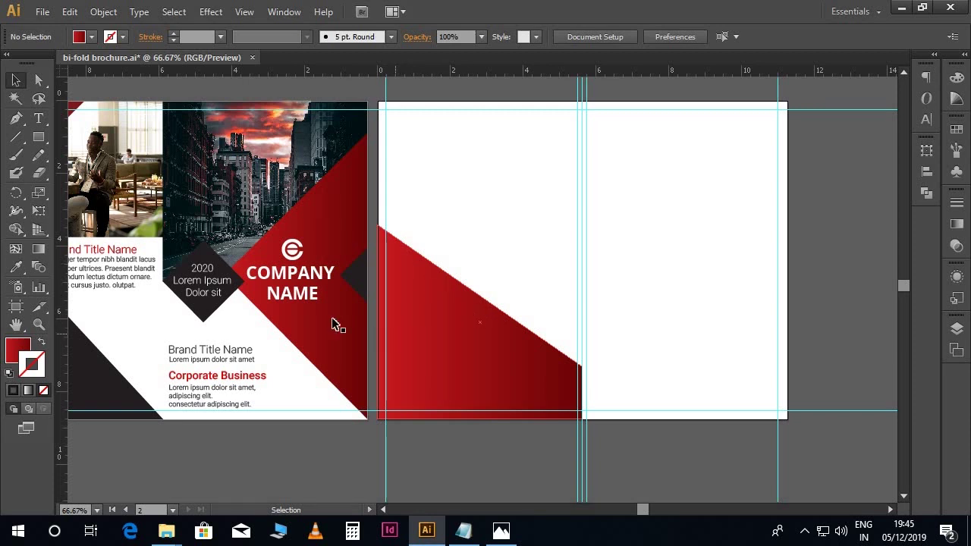
- Create a small three-sided red triangle with the Polygon tool on the inside spread
click(40, 141)
drag(44, 145, 118, 199)
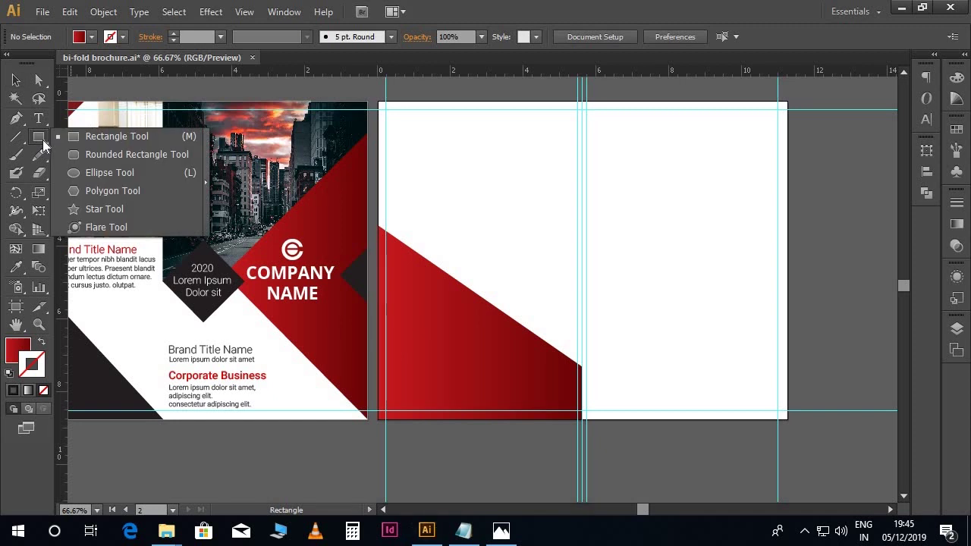
click(113, 191)
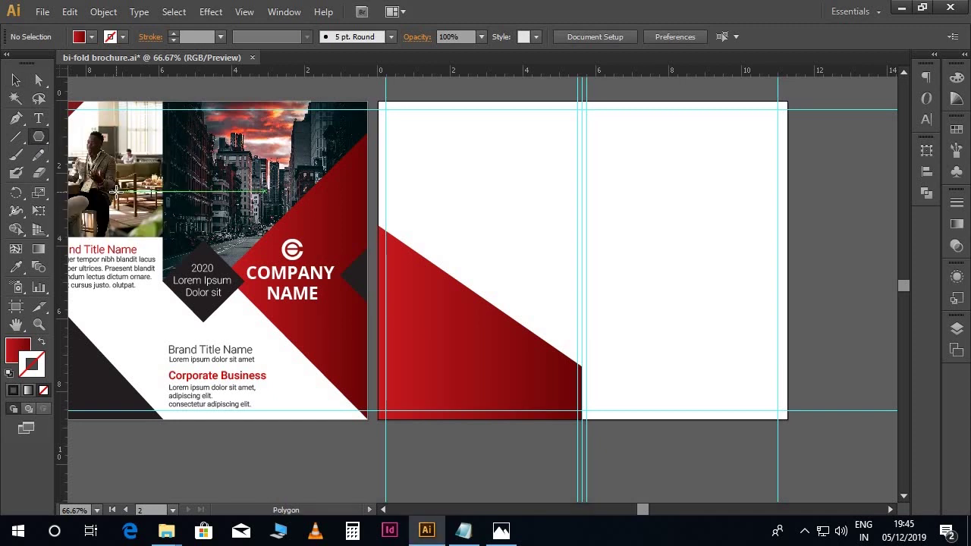
click(458, 201)
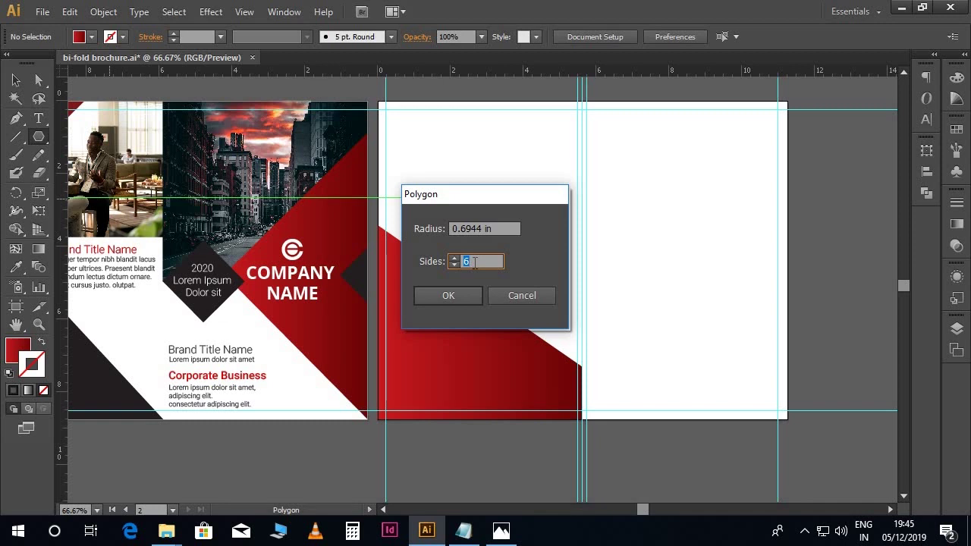
click(466, 302)
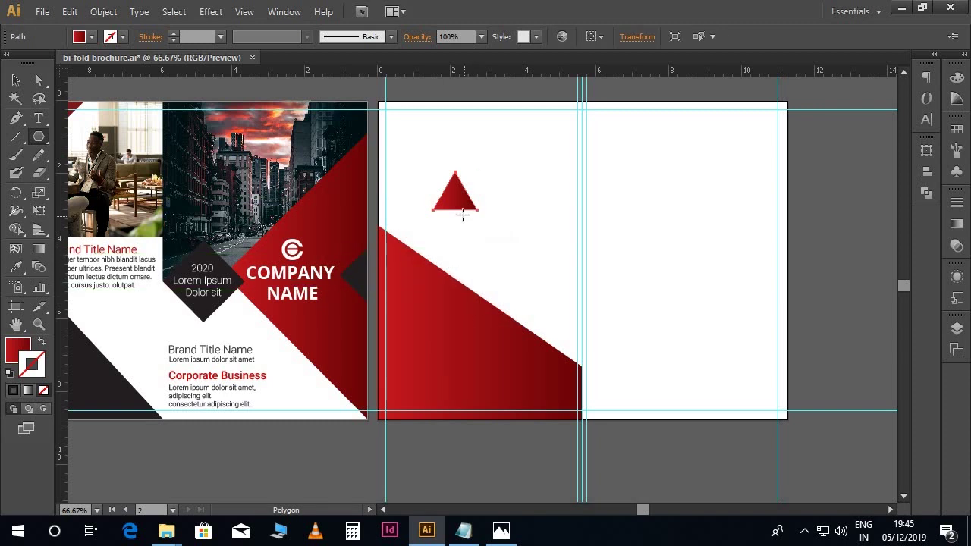
- Rotate the triangle by -90° so it points right
key(v)
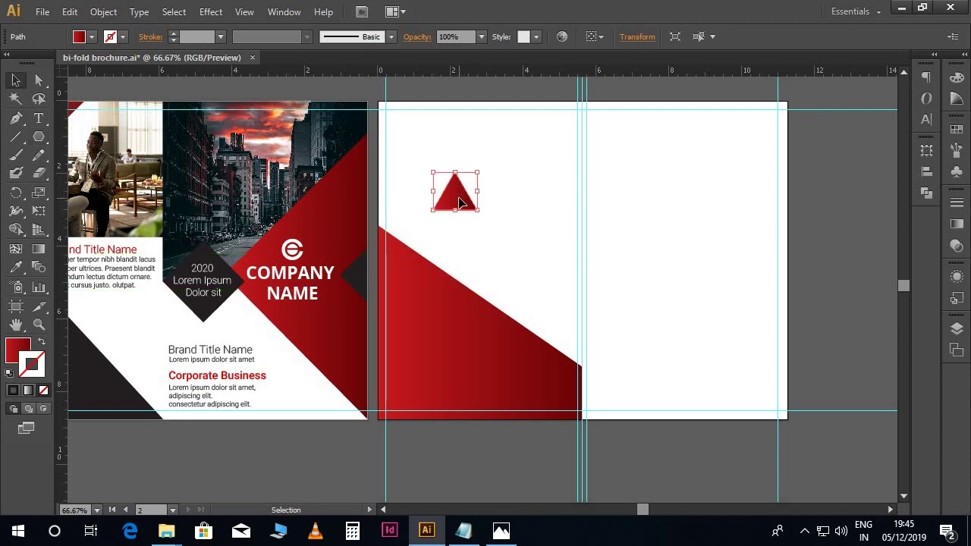
right_click(459, 201)
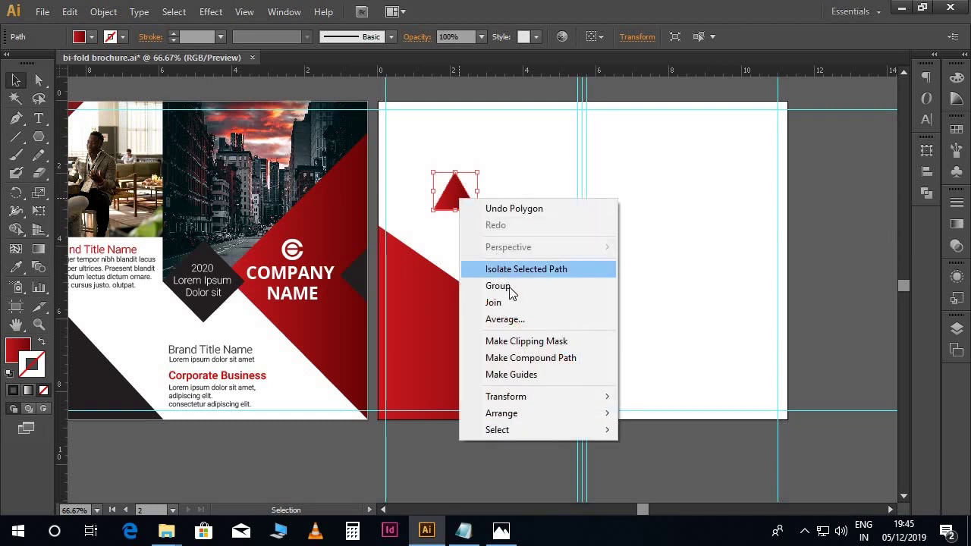
mouse_move(506, 397)
click(662, 440)
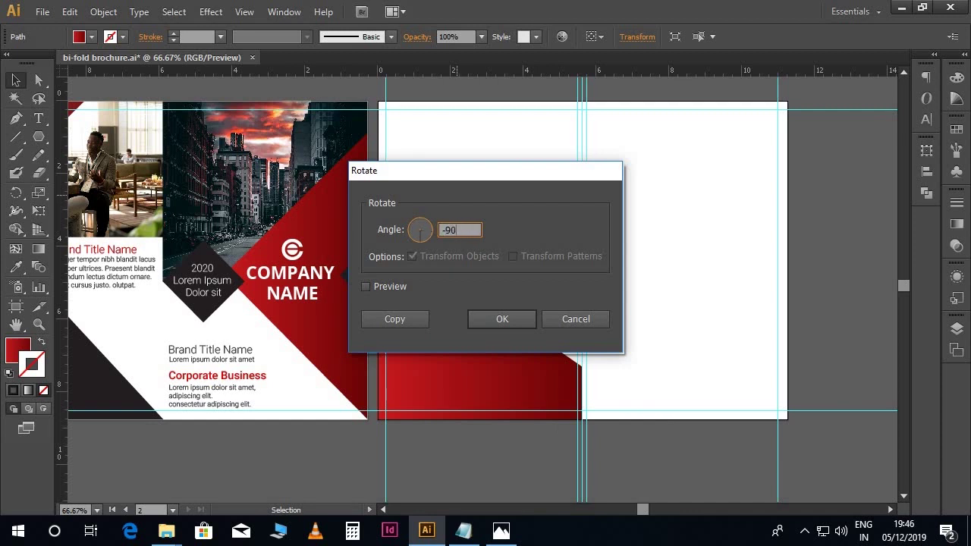
click(502, 320)
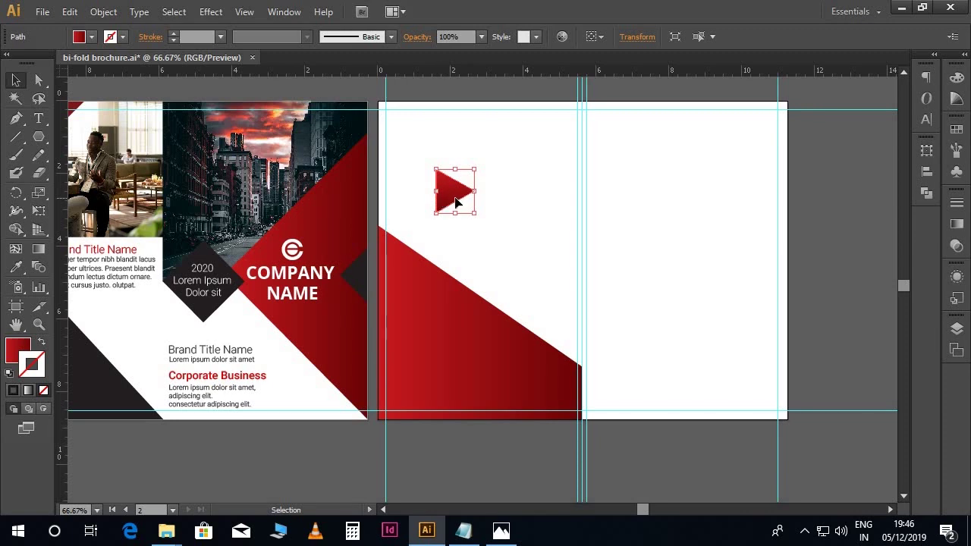
- Move the triangle to the spread's left edge and enlarge it to fit the red slope
drag(459, 199, 401, 255)
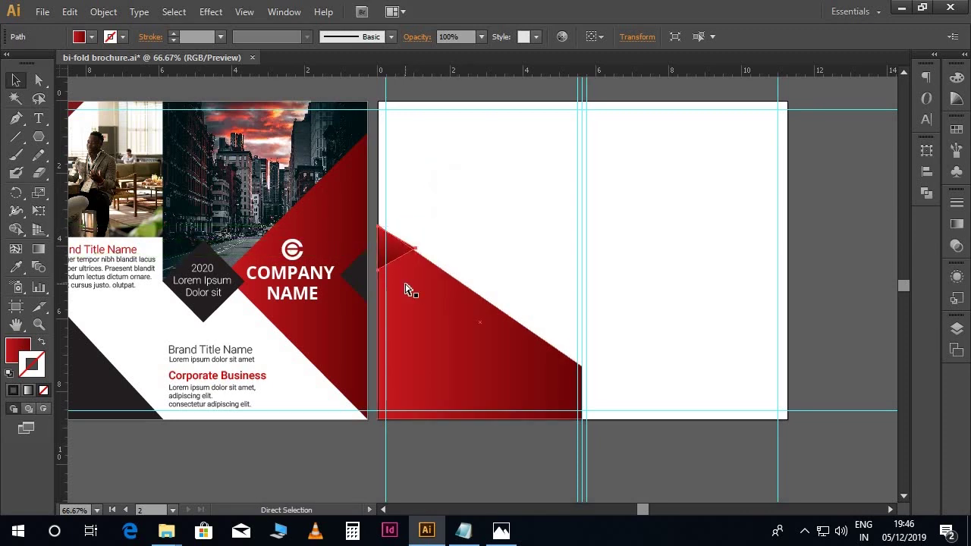
key(ctrl+plus)
key(ctrl+plus)
key(v)
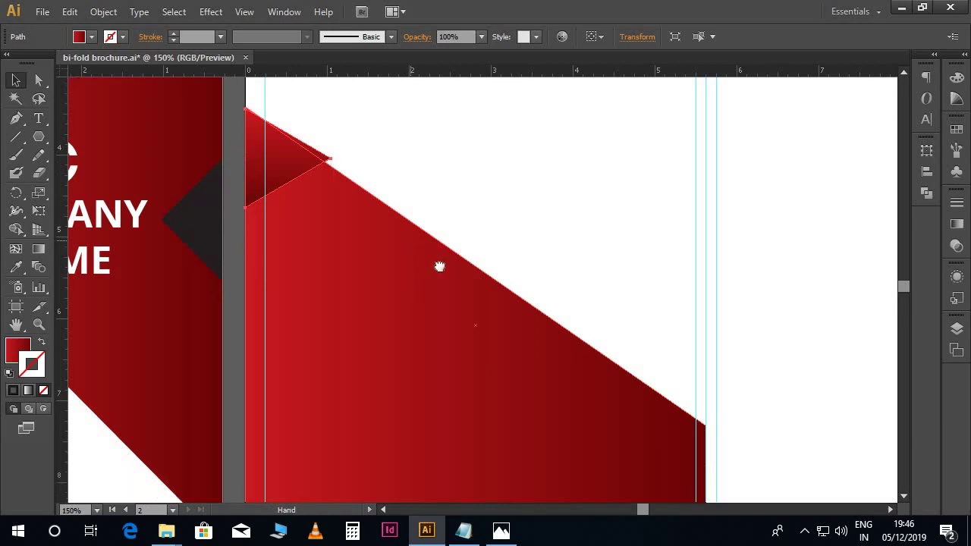
drag(362, 234, 560, 460)
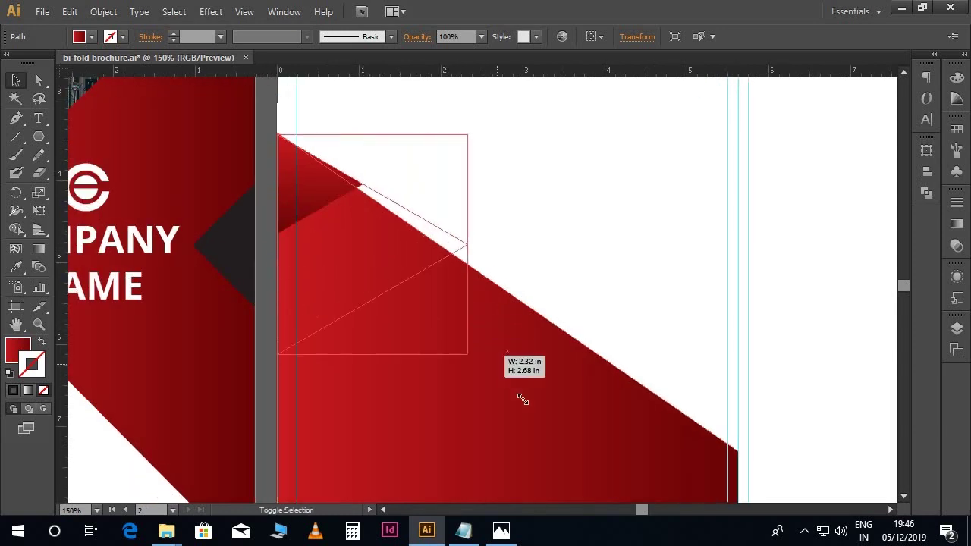
drag(562, 462, 568, 470)
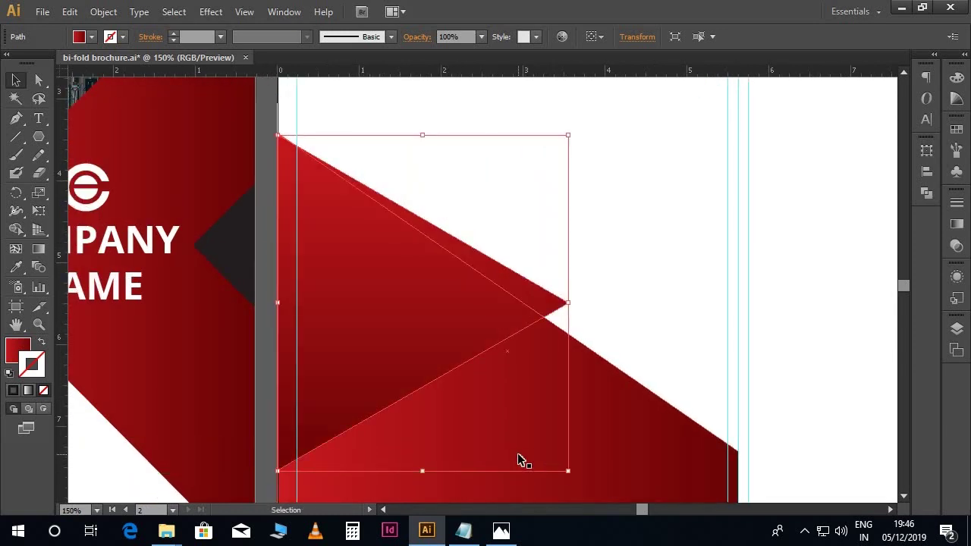
key(ctrl+minus)
drag(541, 427, 523, 409)
scroll(526, 404, up, 1)
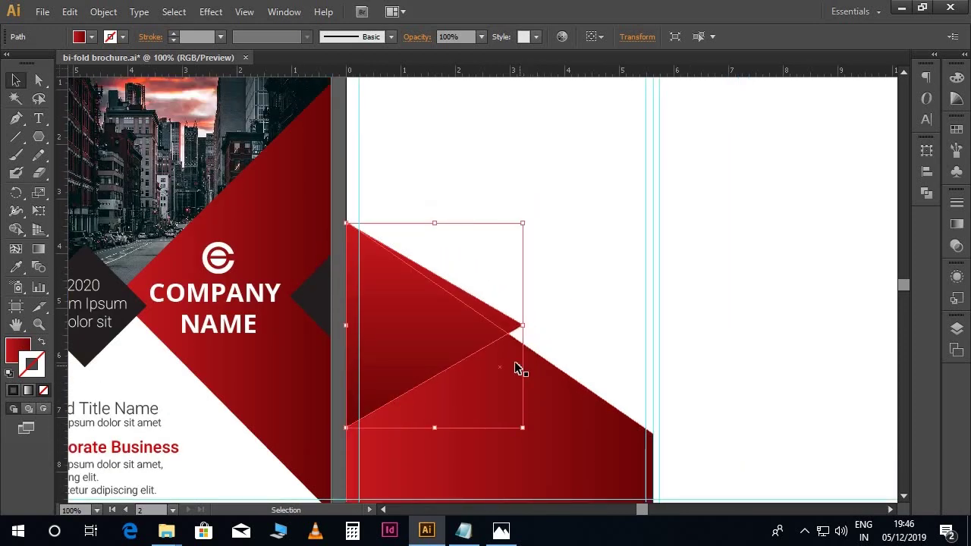
scroll(516, 368, down, 1)
- Give the triangle the diamond's dark charcoal fill and nudge it slightly down
key(i)
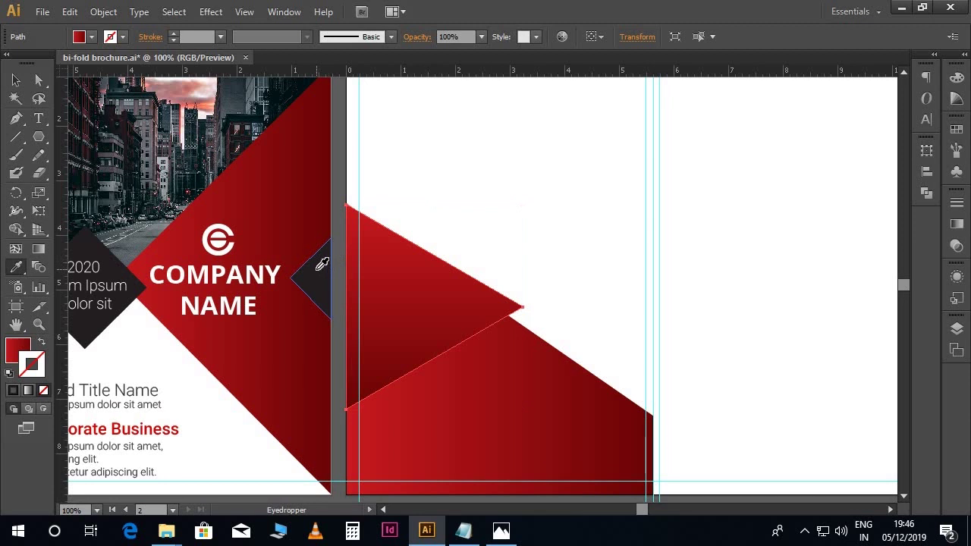
click(320, 265)
key(v)
click(484, 312)
drag(484, 313, 483, 332)
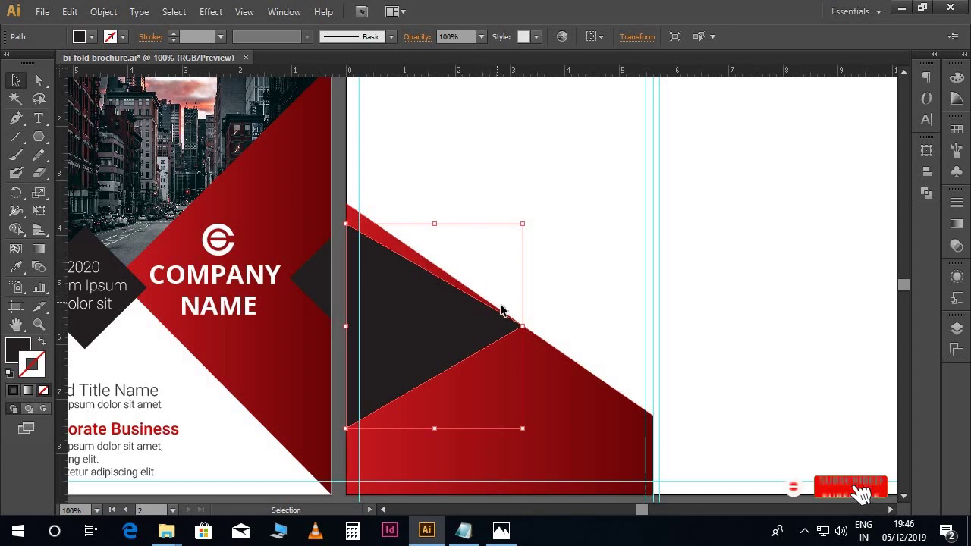
click(563, 273)
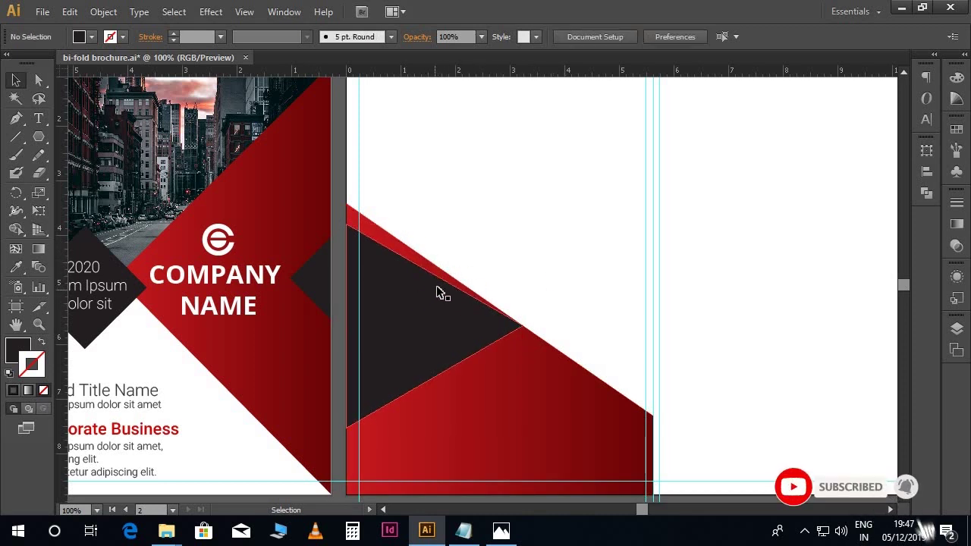
- Nudge the red wedge's top-left anchor down and adjust its lower-right corner point
click(408, 248)
click(39, 80)
scroll(440, 282, down, 1)
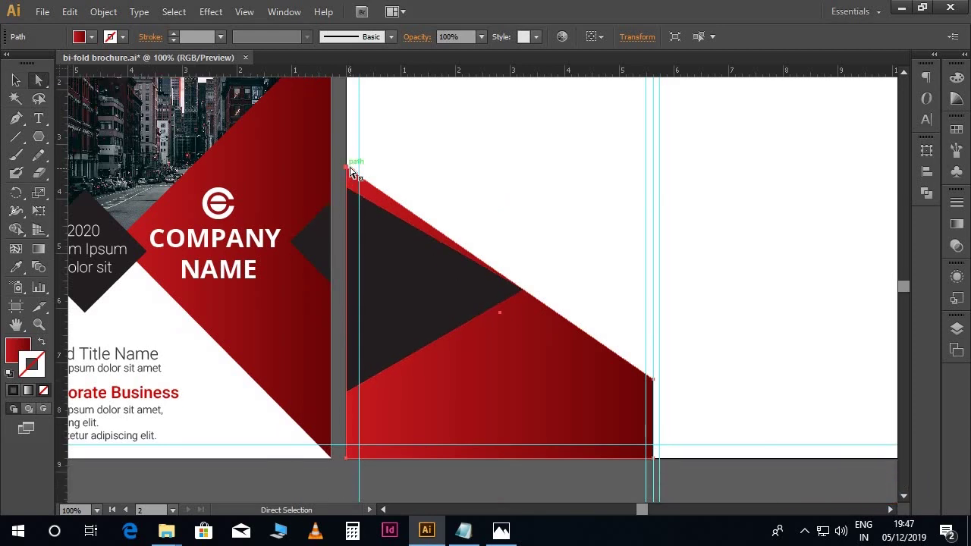
click(351, 171)
scroll(460, 271, up, 2)
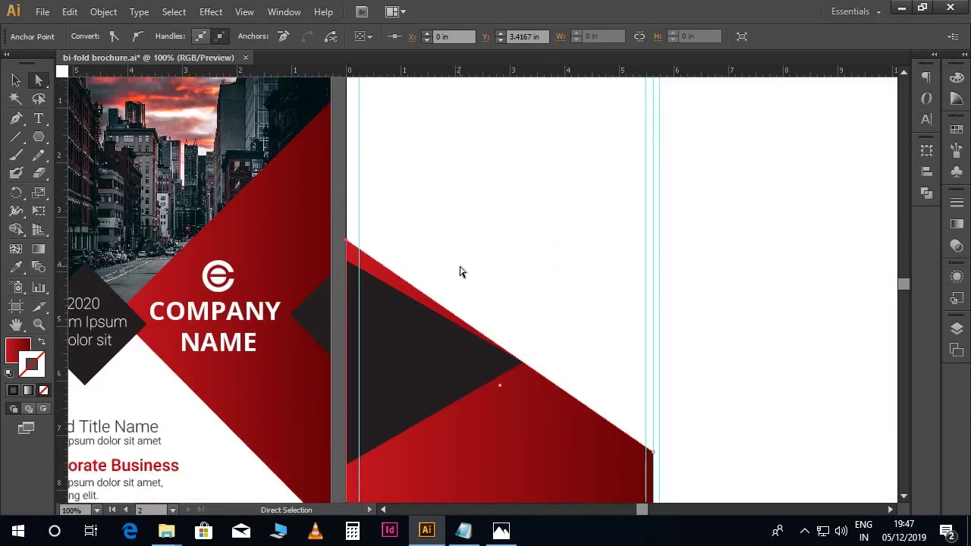
scroll(460, 271, down, 1)
key(Down)
key(Down)
key(Down)
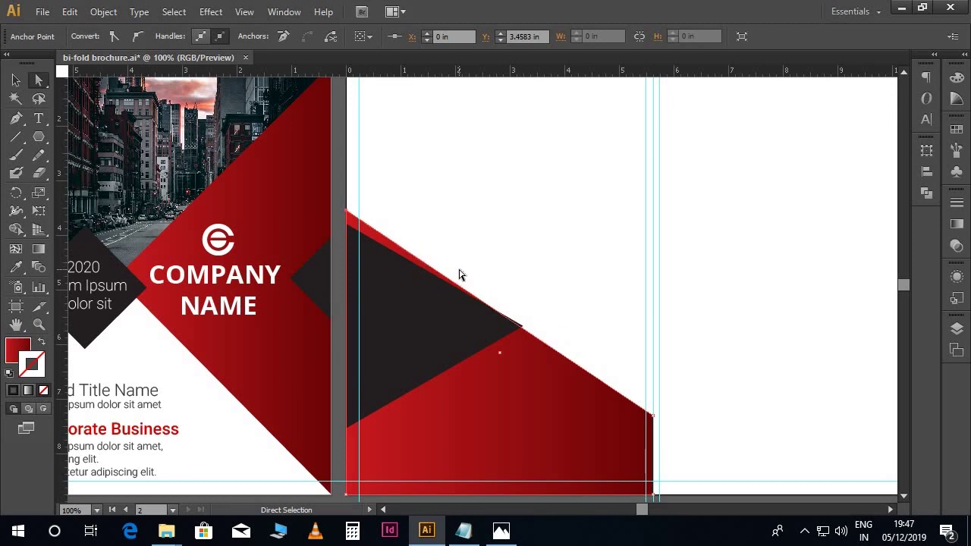
key(Down)
key(Down)
key(Down)
key(Down)
key(Down)
key(Down)
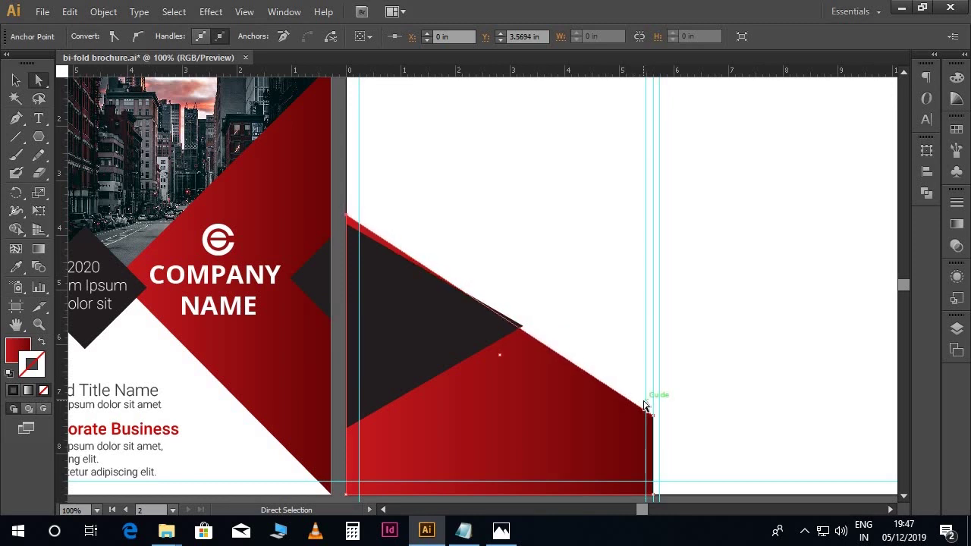
drag(653, 416, 652, 400)
key(Up)
key(Up)
key(Up)
key(Up)
key(Up)
key(Up)
key(Up)
key(Up)
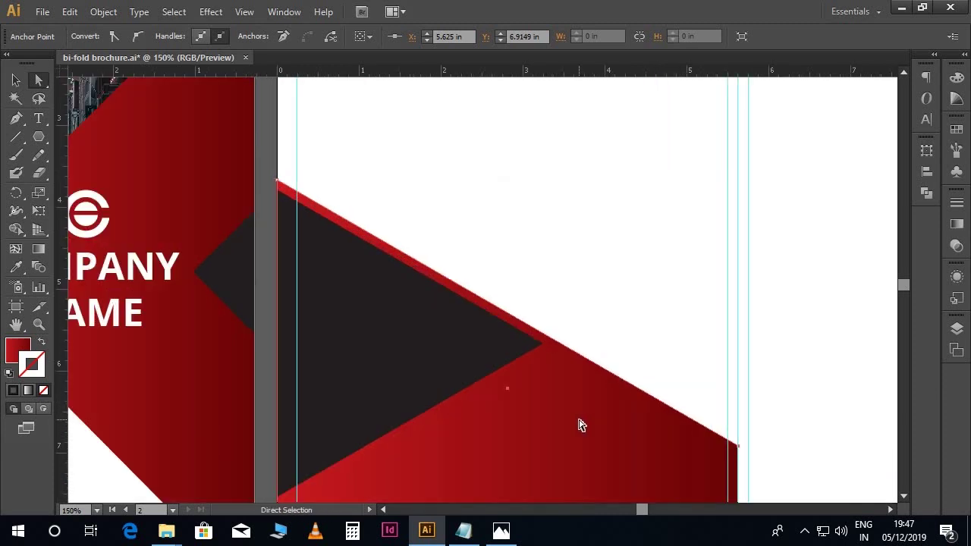
- Hide the guides and move the dark triangle straight up above the slope
key(v)
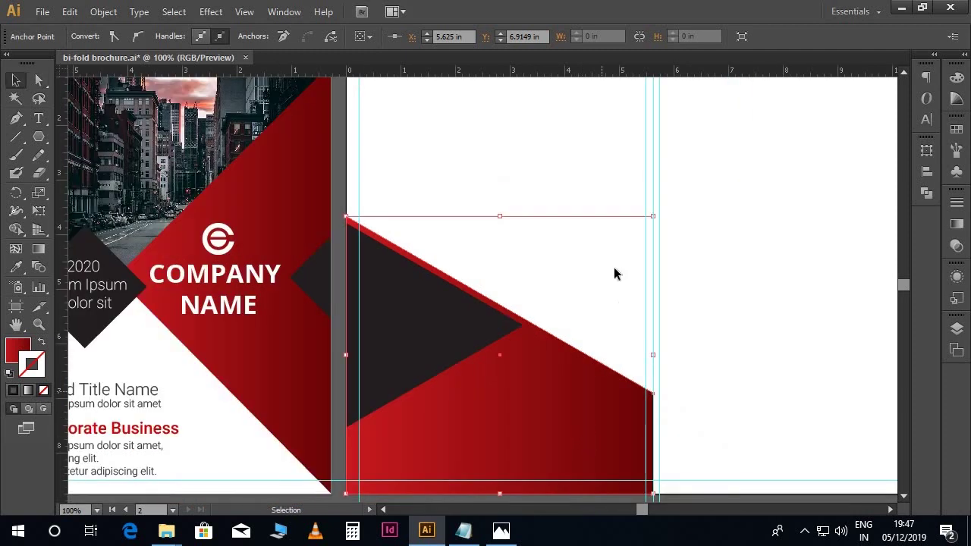
click(573, 189)
key(ctrl+semicolon)
click(446, 336)
drag(446, 336, 447, 321)
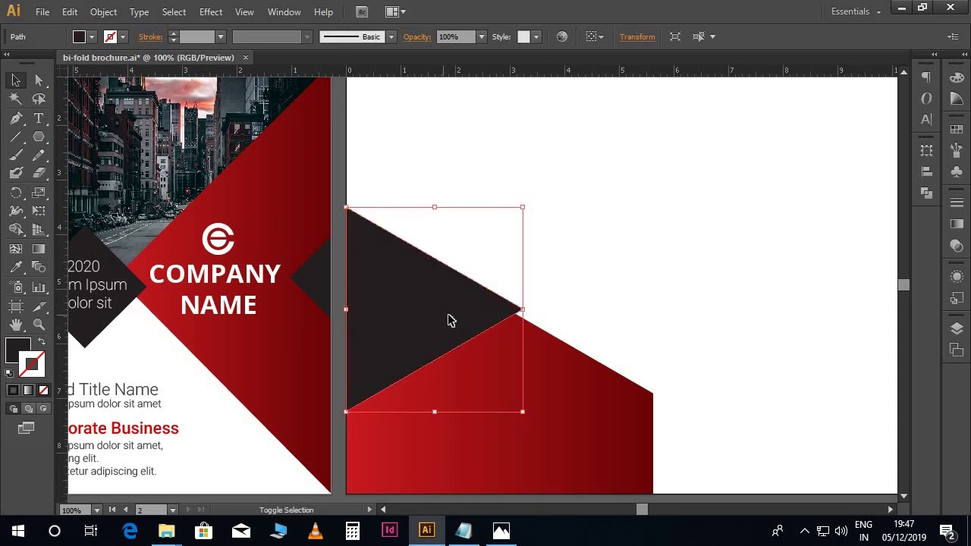
click(585, 340)
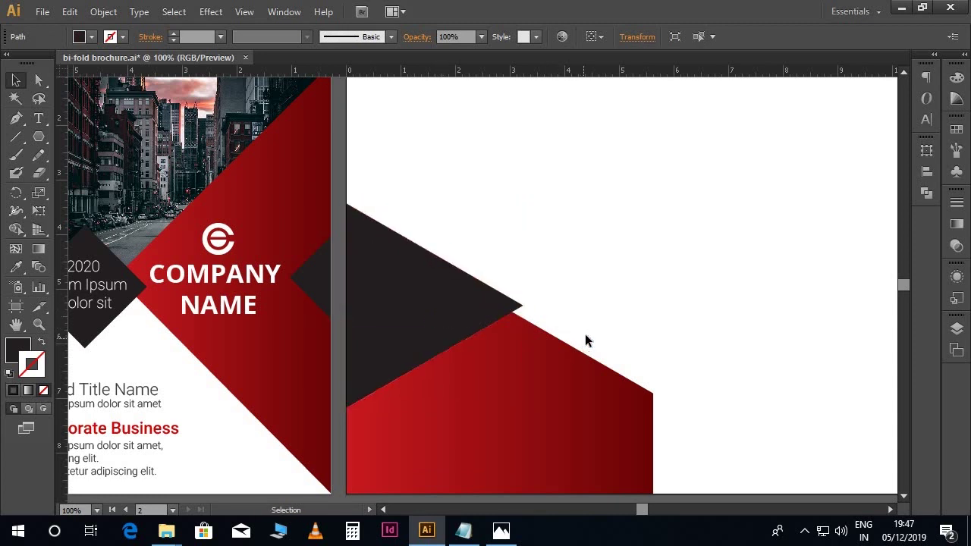
- Select the dark triangle together with the red wedge beneath it
drag(610, 329, 602, 295)
scroll(607, 319, up, 1)
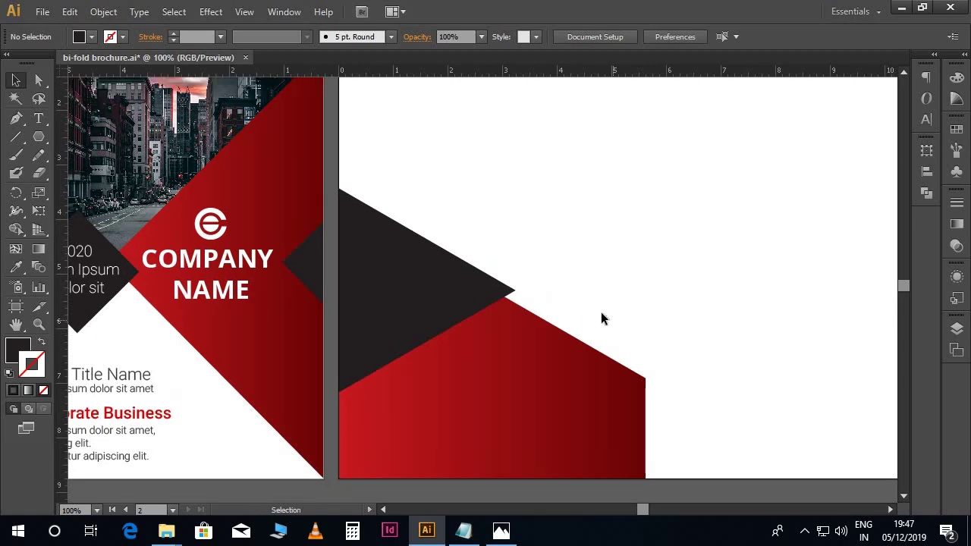
click(492, 289)
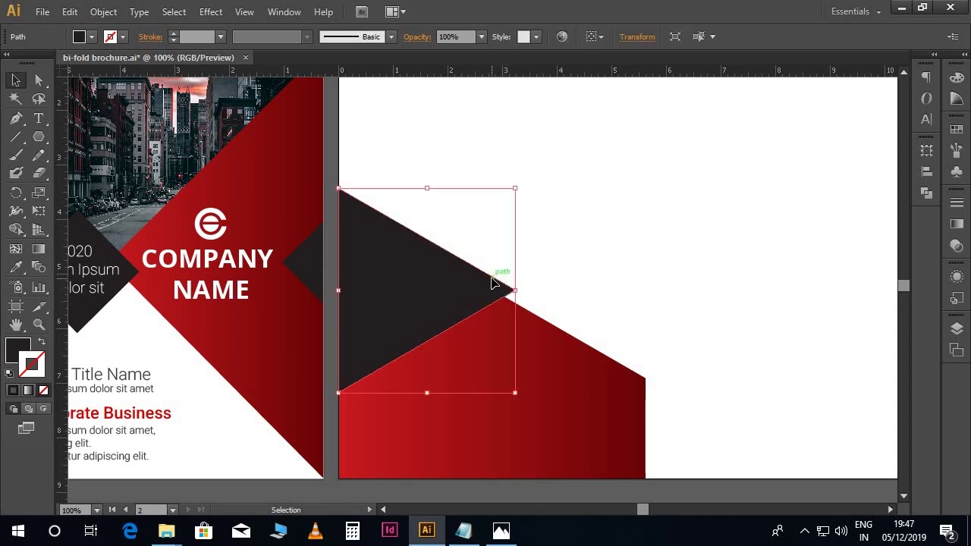
click(493, 283)
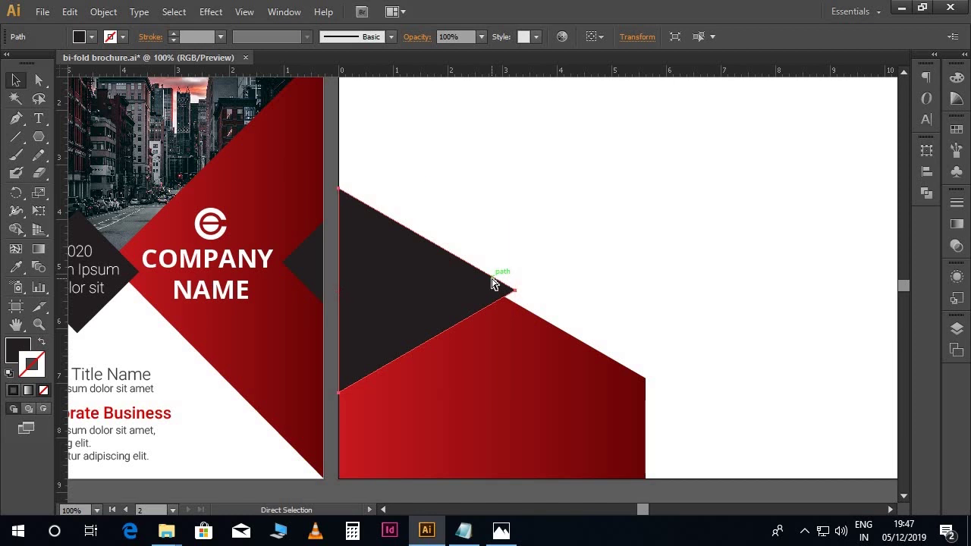
key(ctrl)
key(ctrl)
click(508, 295)
click(507, 296)
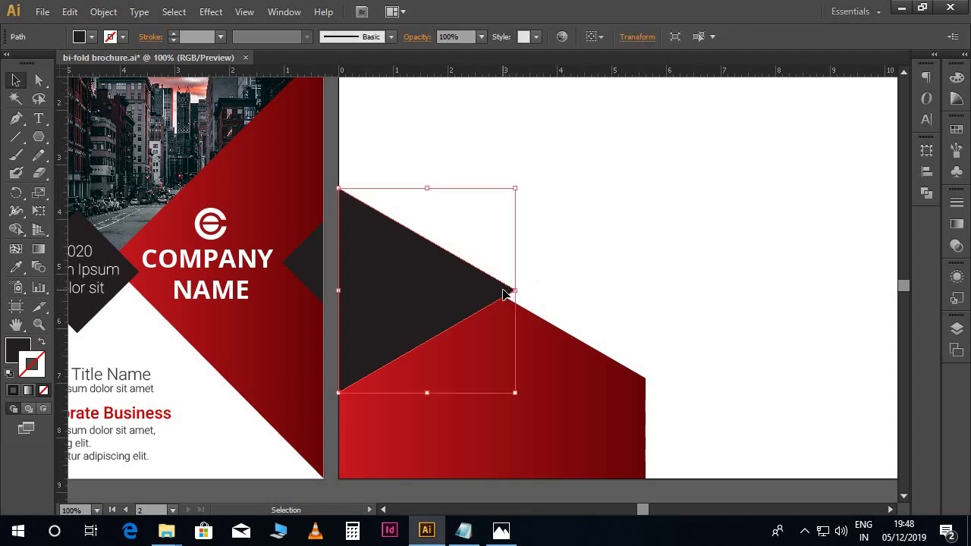
shift+click(516, 307)
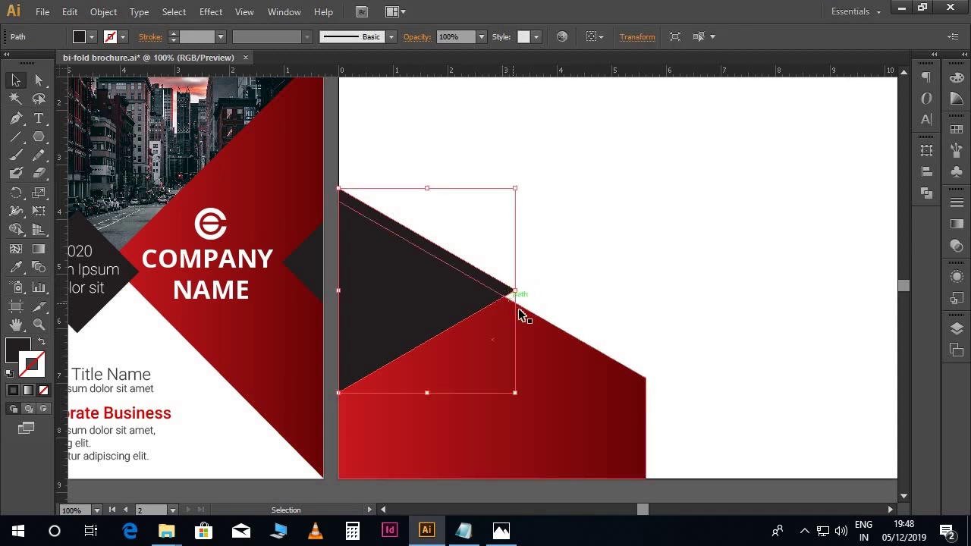
shift+click(546, 344)
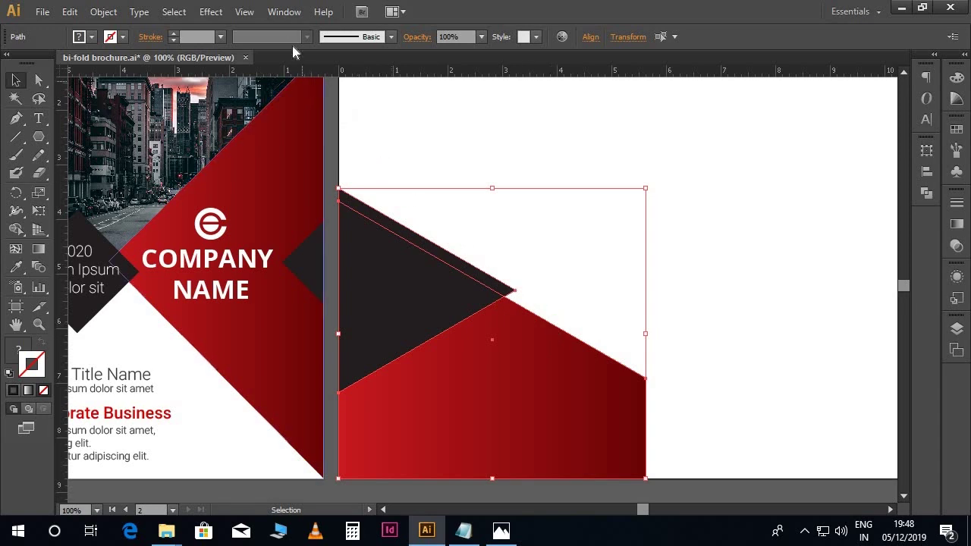
click(283, 12)
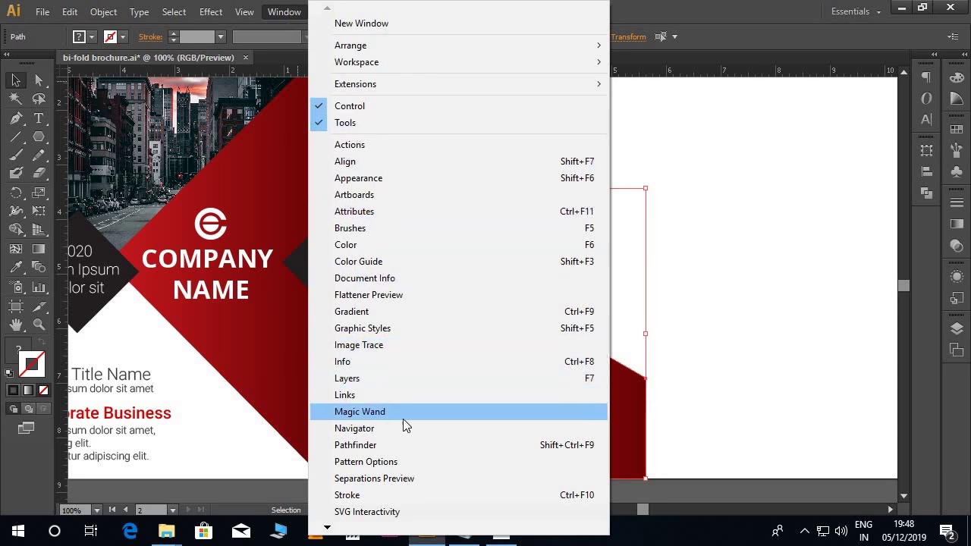
- Subtract the triangle's shape from the red wedge with Pathfinder's Minus Front
click(406, 446)
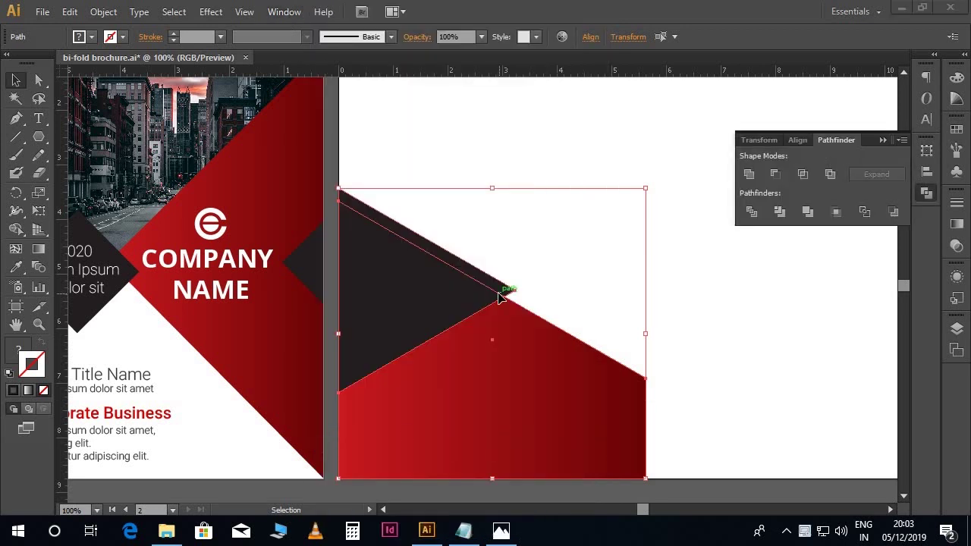
click(774, 173)
click(720, 279)
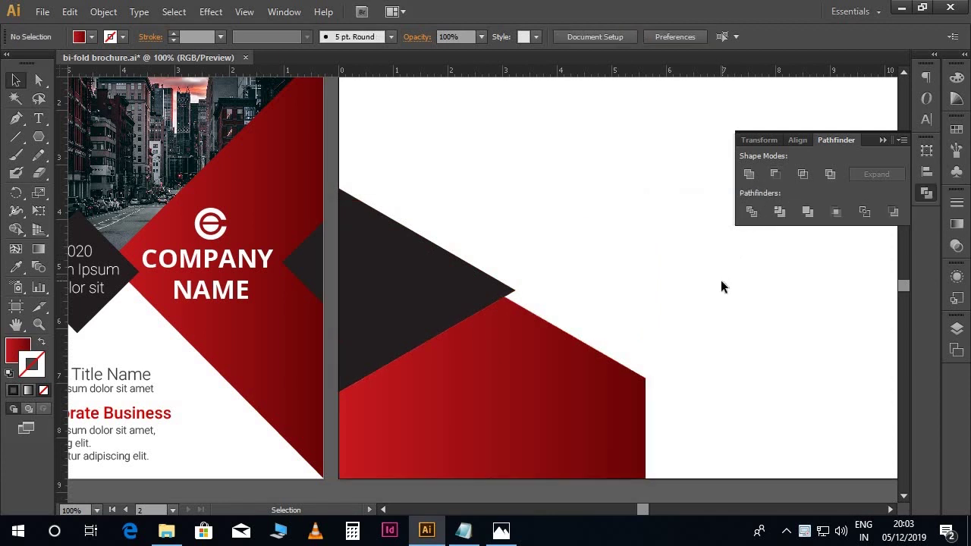
- Lift the dark triangle slightly to leave a thin white gap above the red wedge
scroll(592, 286, left, 2)
scroll(592, 286, down, 1)
scroll(610, 286, up, 1)
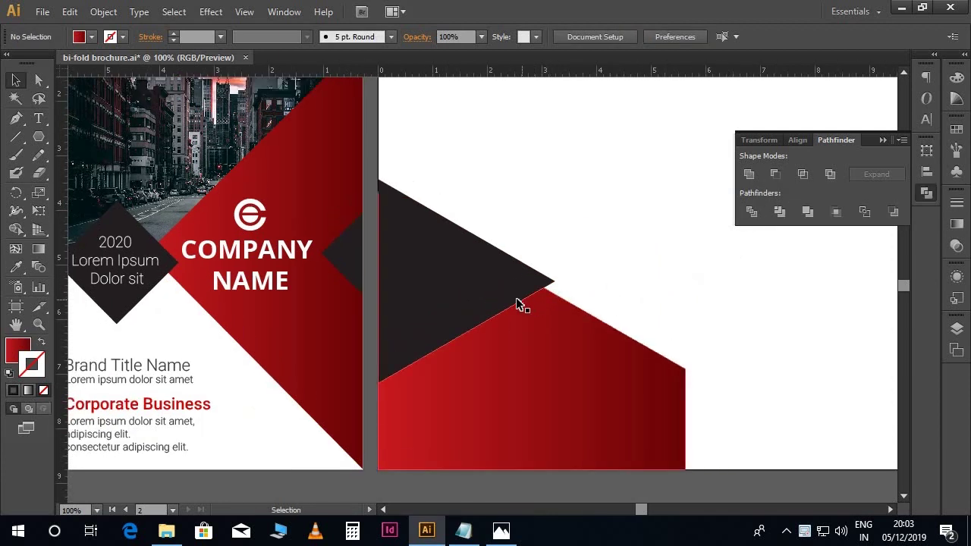
click(495, 302)
drag(488, 299, 488, 292)
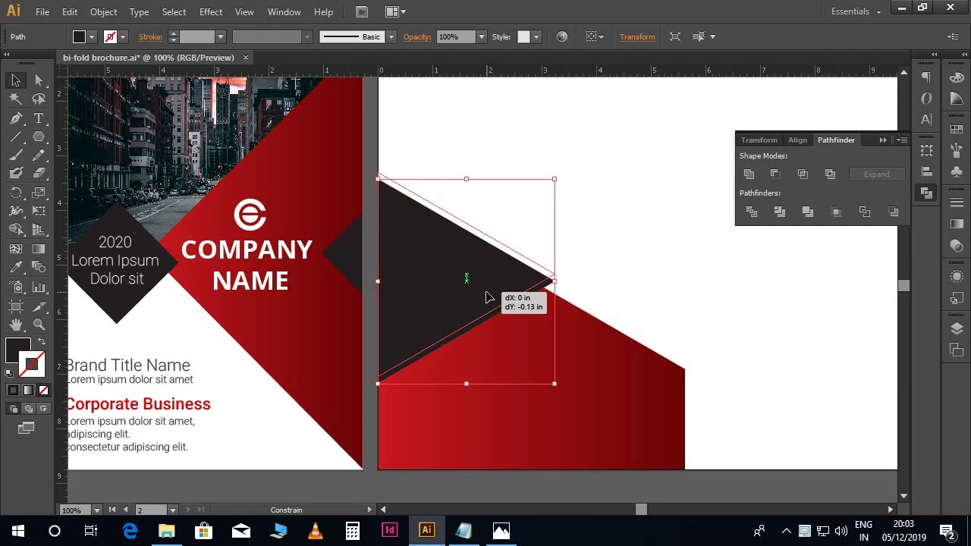
click(592, 256)
key(ctrl+minus)
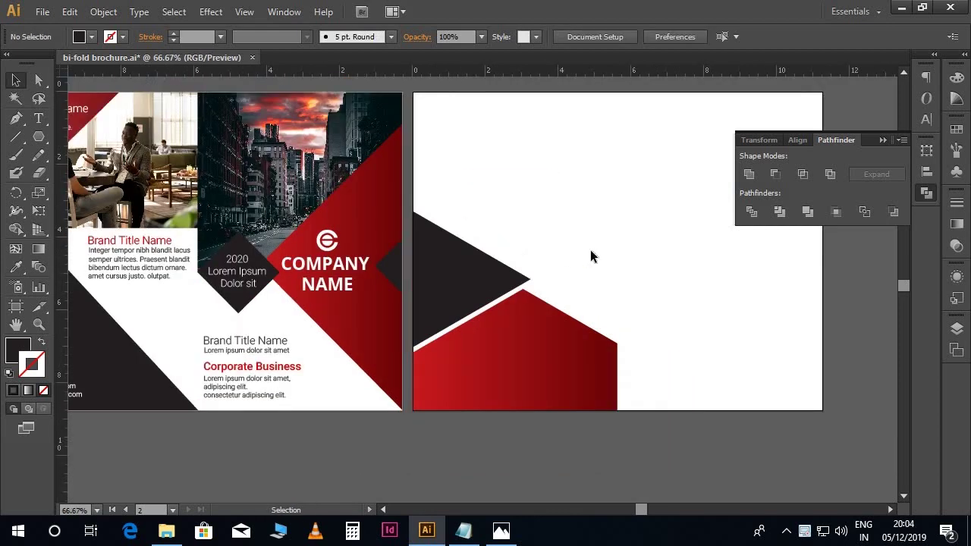
scroll(592, 258, up, 2)
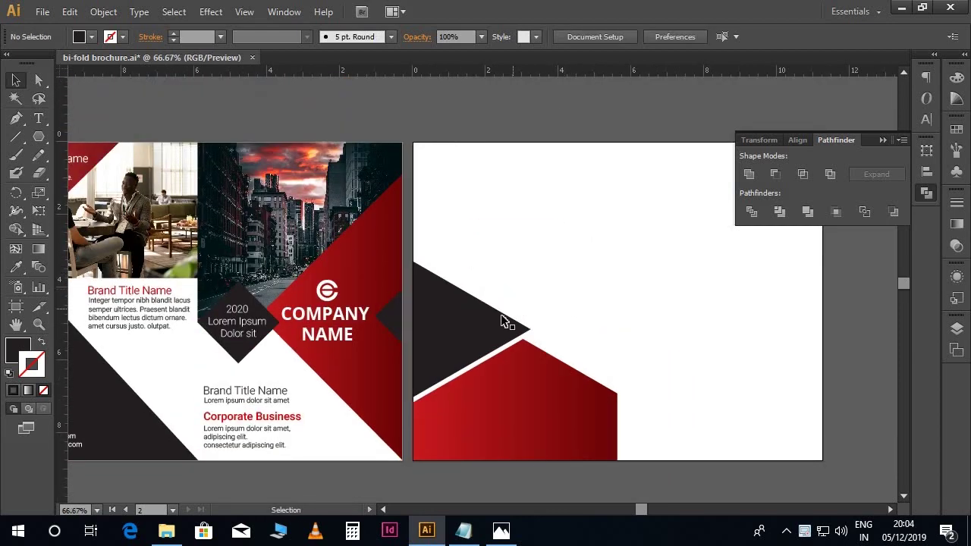
click(478, 326)
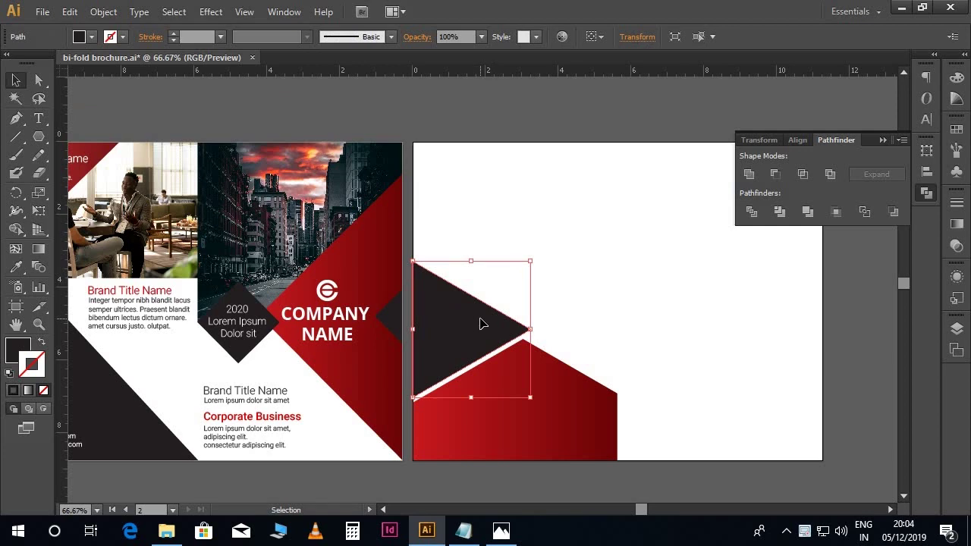
- Place the black-and-white city skyline image into the brochure document
click(42, 11)
click(70, 257)
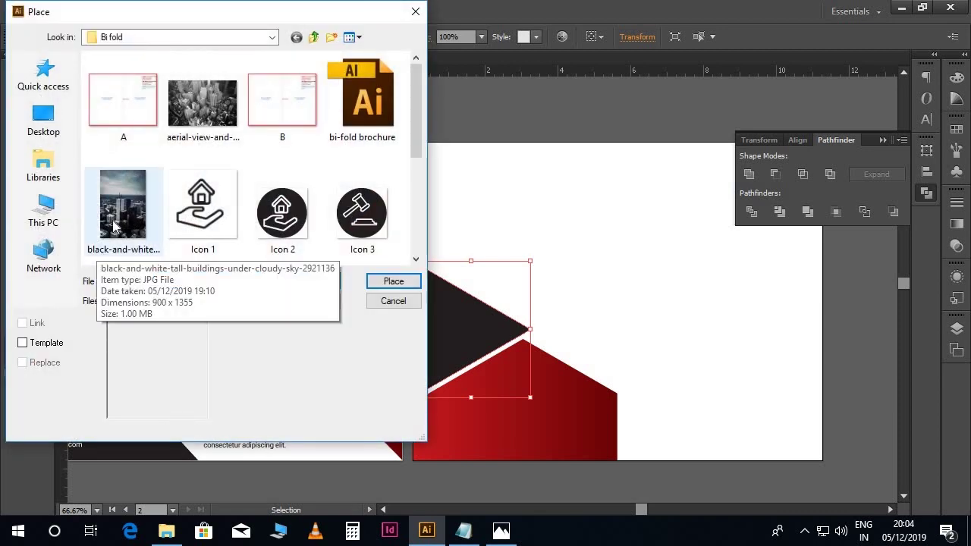
click(113, 226)
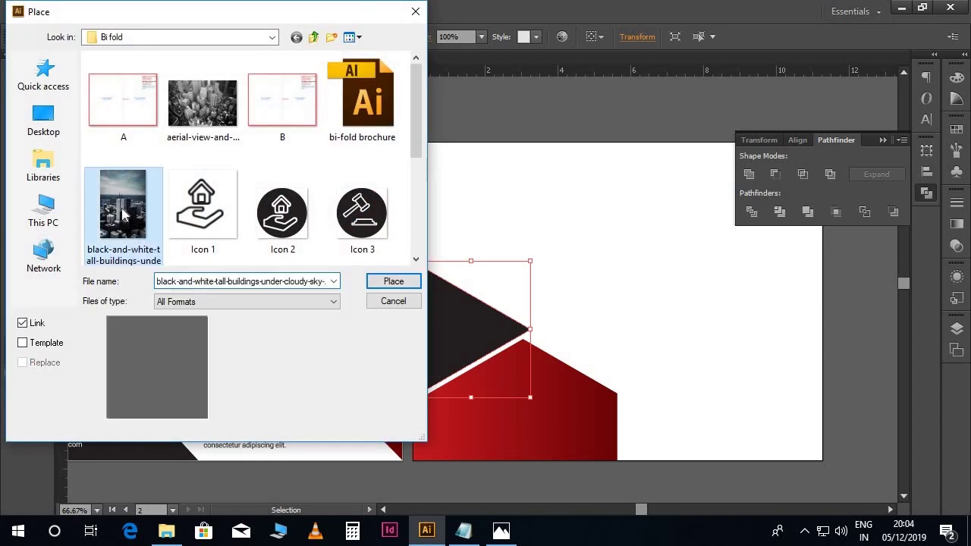
click(391, 282)
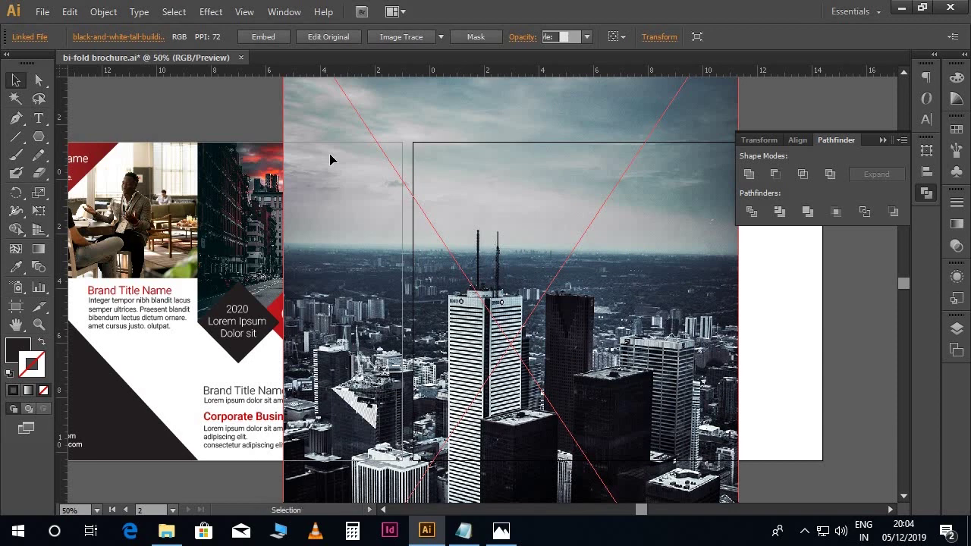
key(ctrl+minus)
key(ctrl+minus)
- Scale the photo with Free Transform to about 3.29 × 4.95 in over the dark triangle
key(e)
mouse_move(384, 147)
mouse_down()
mouse_move(440, 274)
mouse_move(471, 278)
mouse_up()
drag(490, 318, 468, 308)
key(ctrl+plus)
key(ctrl+plus)
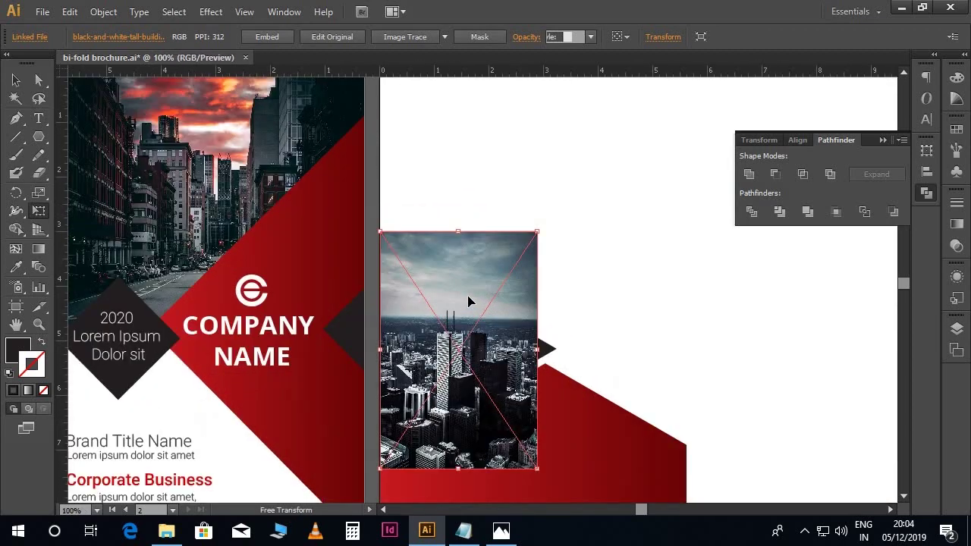
scroll(468, 302, down, 1)
drag(536, 196, 562, 177)
key(v)
scroll(529, 182, down, 1)
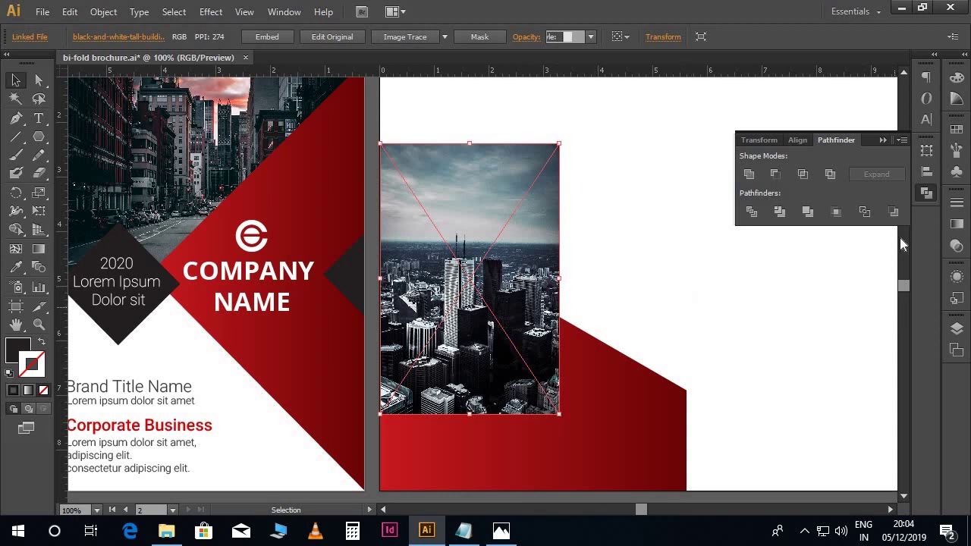
click(885, 140)
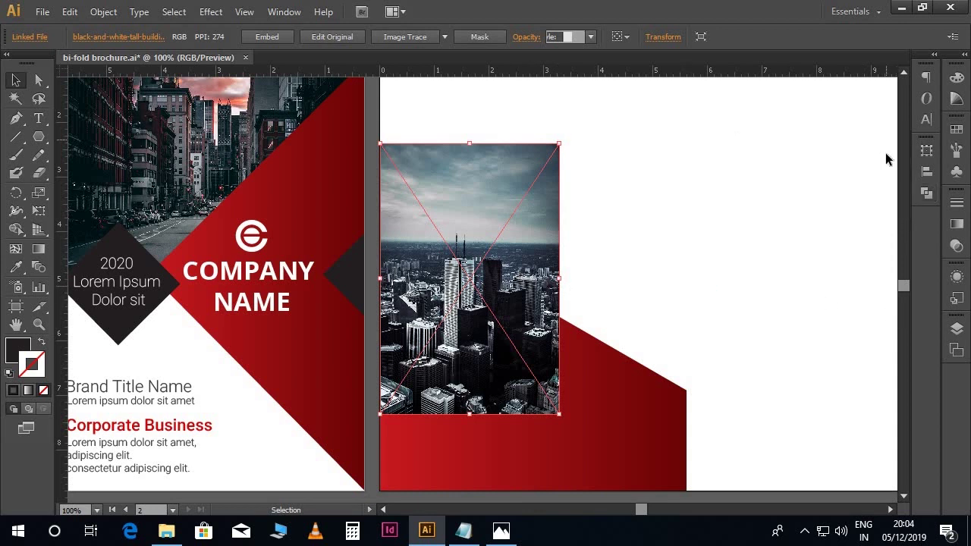
- In the Layers panel, move the dark triangle above the city photo
click(955, 329)
click(806, 338)
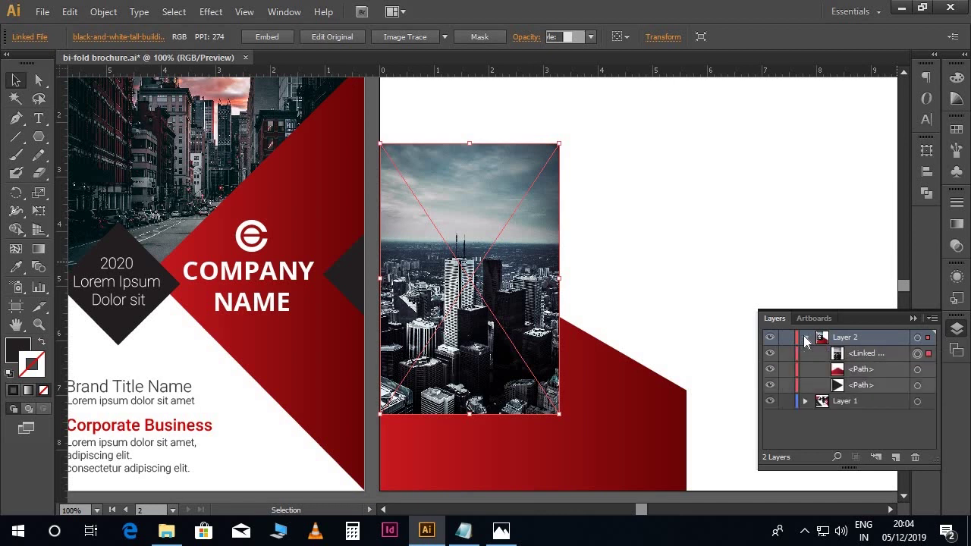
drag(880, 386, 879, 347)
click(683, 232)
drag(636, 258, 668, 251)
- Make a clipping mask that crops the city photo to the triangle's shape
click(569, 234)
shift+click(542, 269)
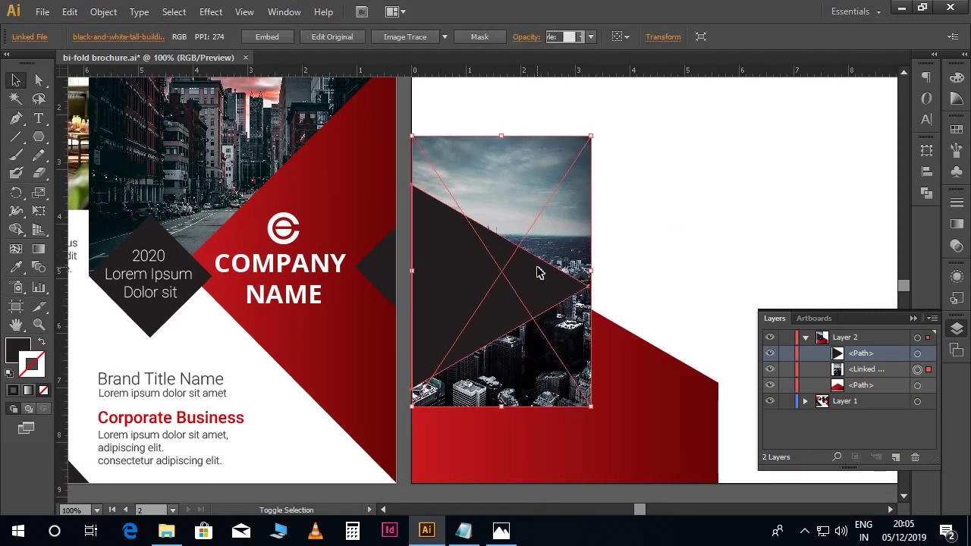
right_click(539, 272)
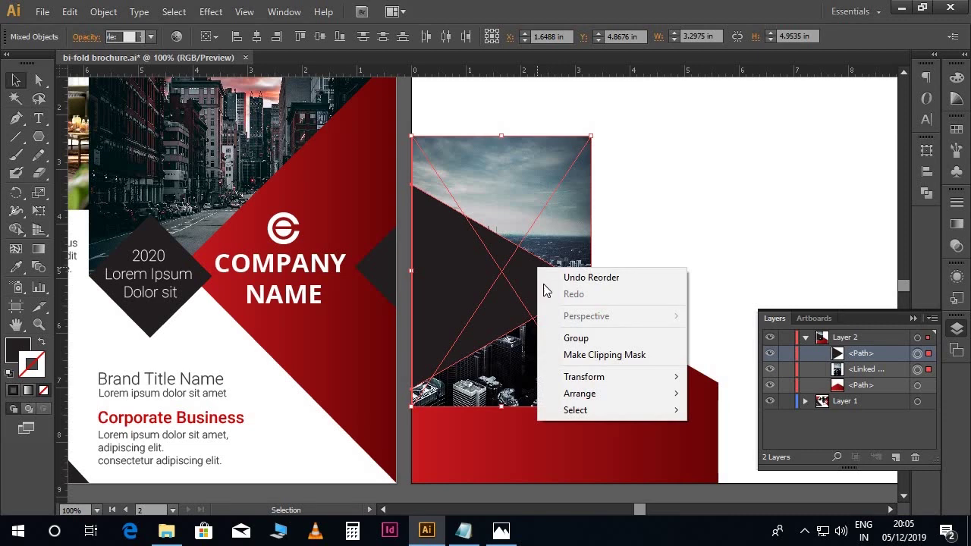
click(573, 362)
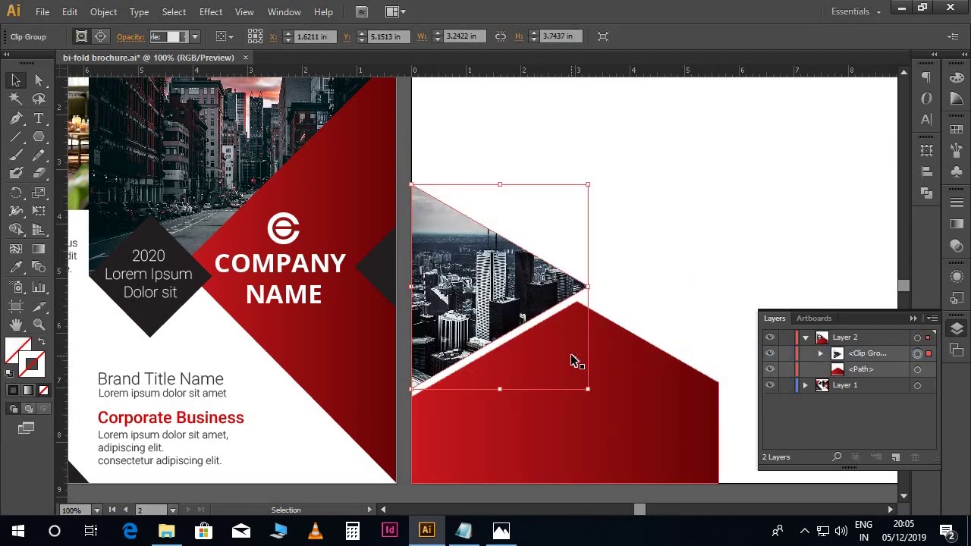
click(625, 282)
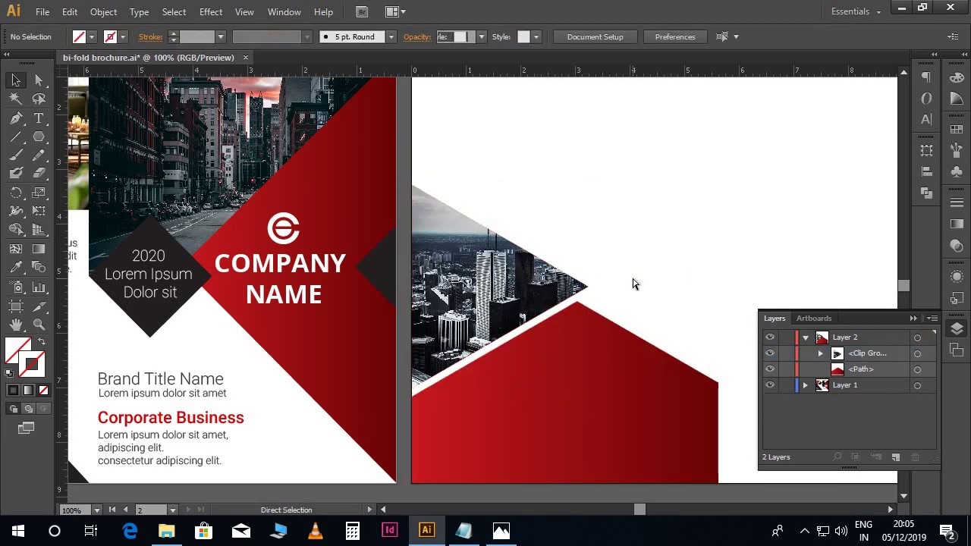
key(ctrl+minus)
drag(599, 273, 566, 284)
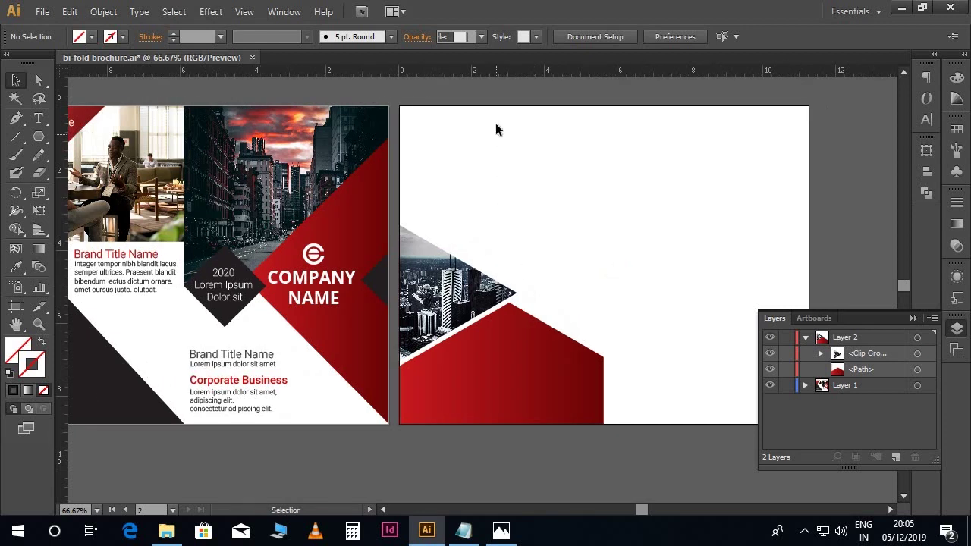
click(913, 319)
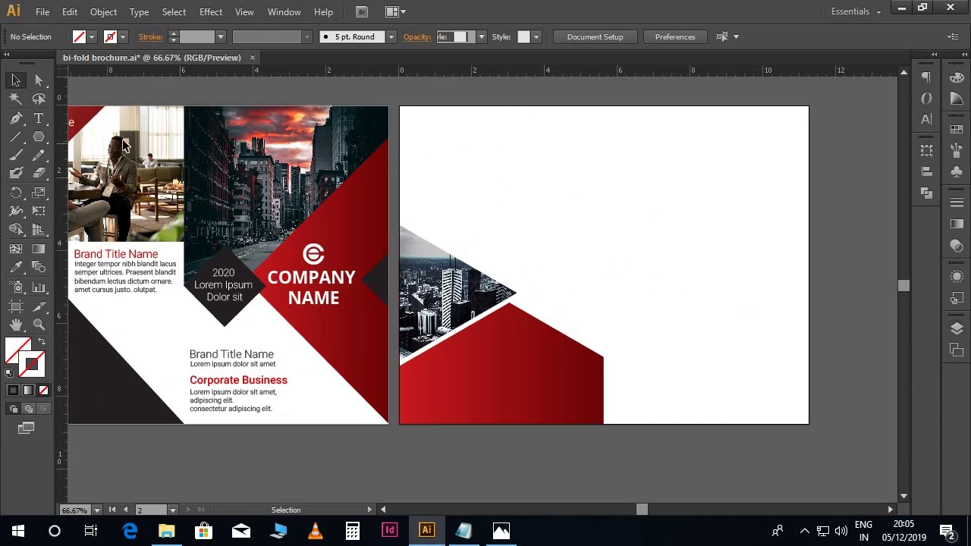
- Draw a rectangle at the page's top-left and give it the diamond's dark charcoal fill
drag(38, 138, 106, 135)
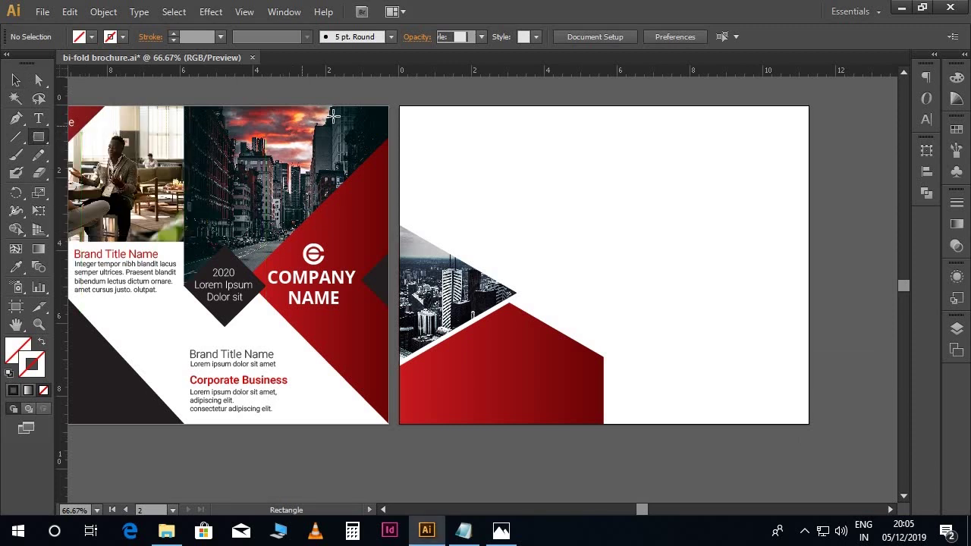
drag(400, 106, 517, 292)
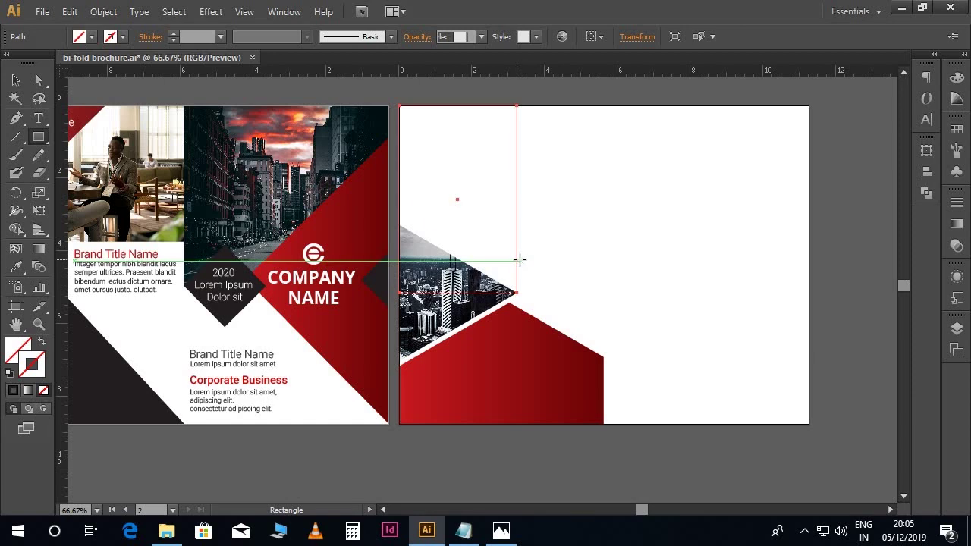
key(i)
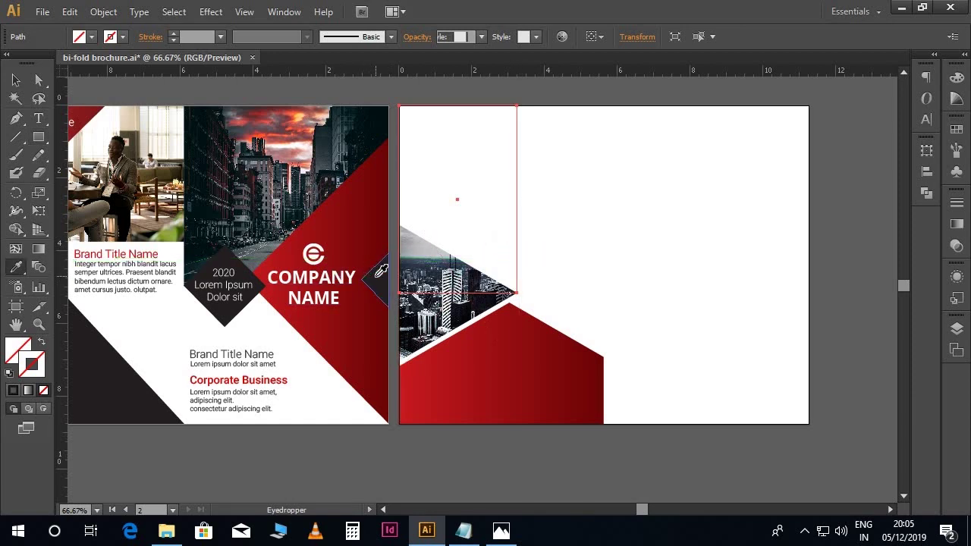
click(376, 278)
key(v)
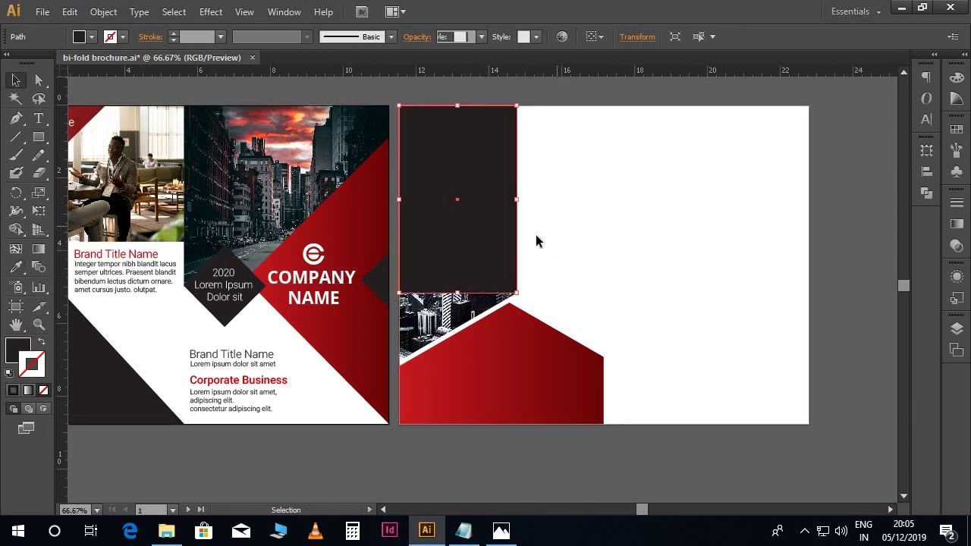
key(ctrl+plus)
scroll(579, 232, up, 1)
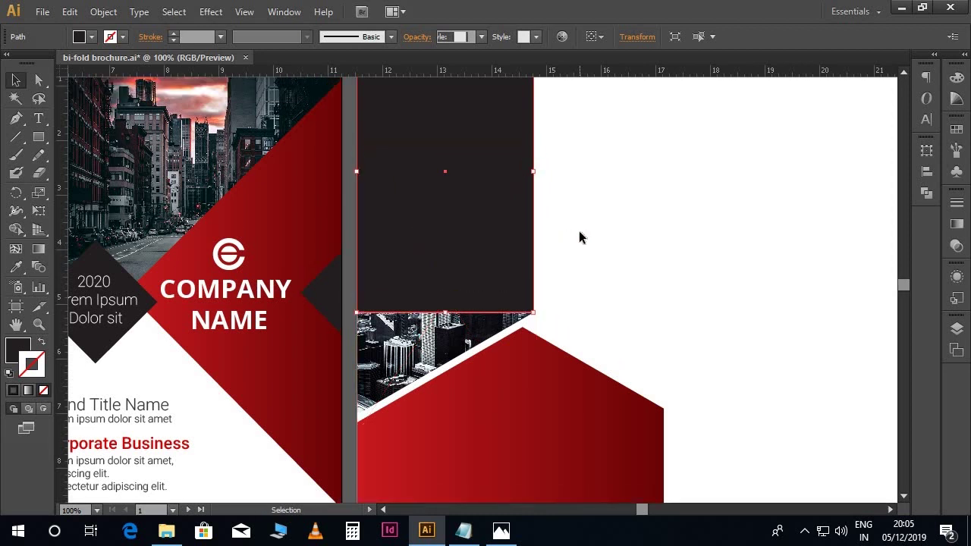
scroll(579, 237, up, 2)
scroll(573, 241, up, 1)
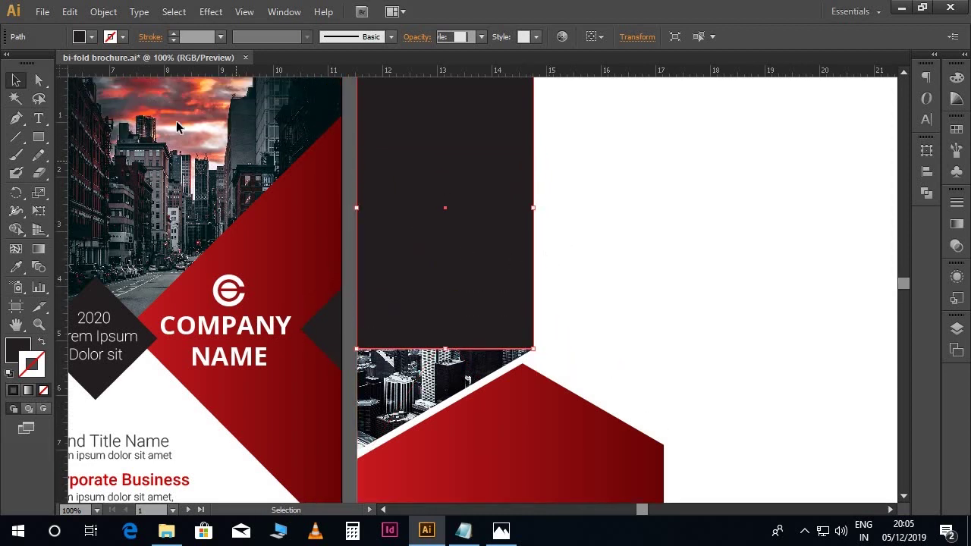
- Move the rectangle's bottom anchors so its bottom edge slants parallel to the photo triangle
click(40, 79)
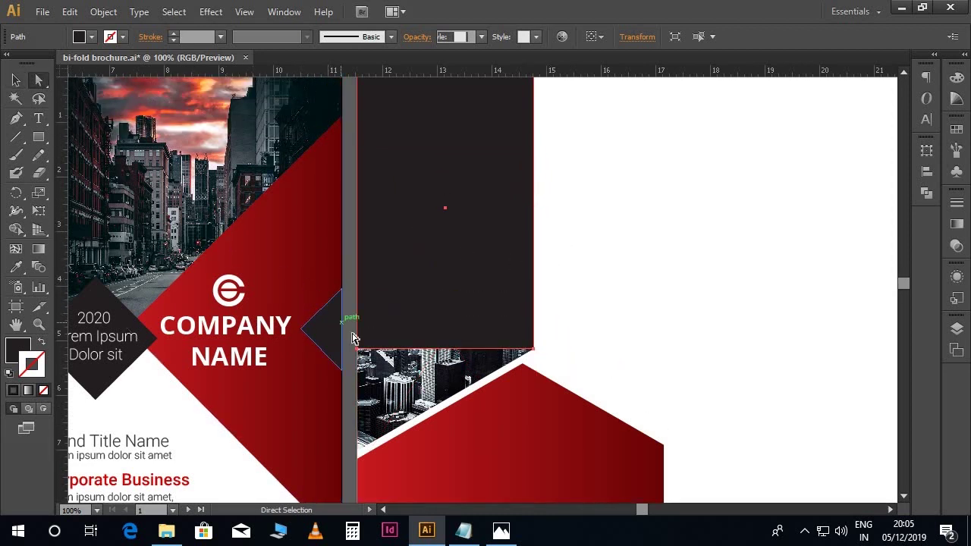
drag(358, 351, 358, 206)
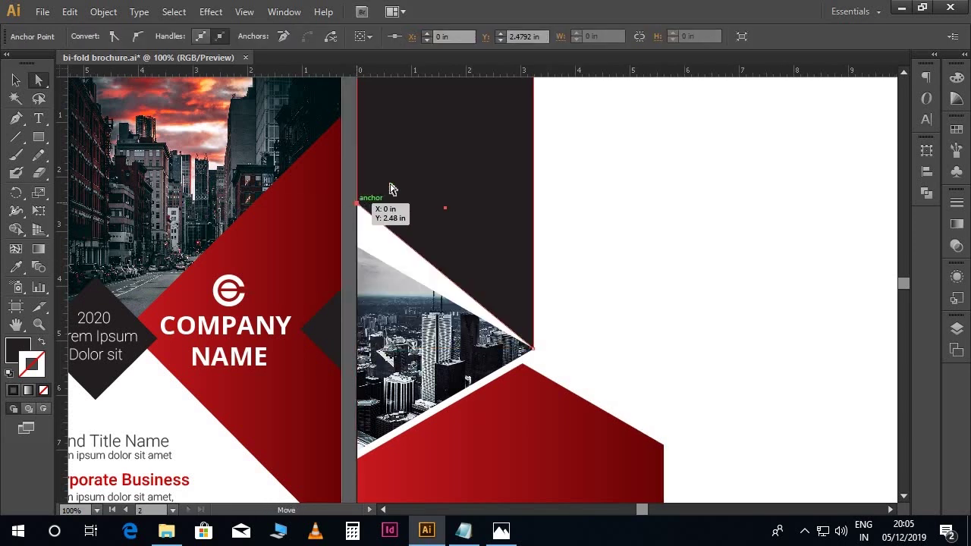
key(shift+Down)
key(shift+Down)
key(shift+Down)
key(shift+Down)
key(Down)
key(Down)
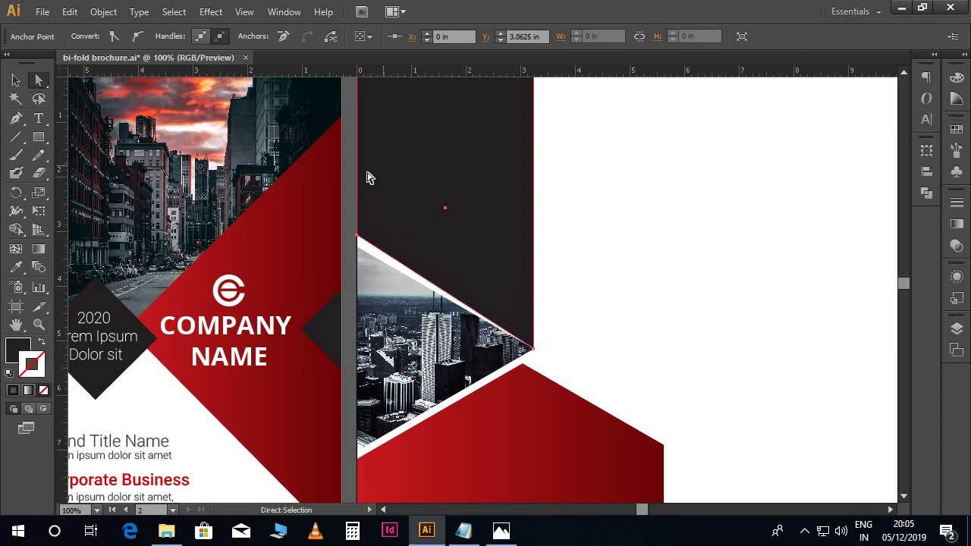
key(Down)
key(Down)
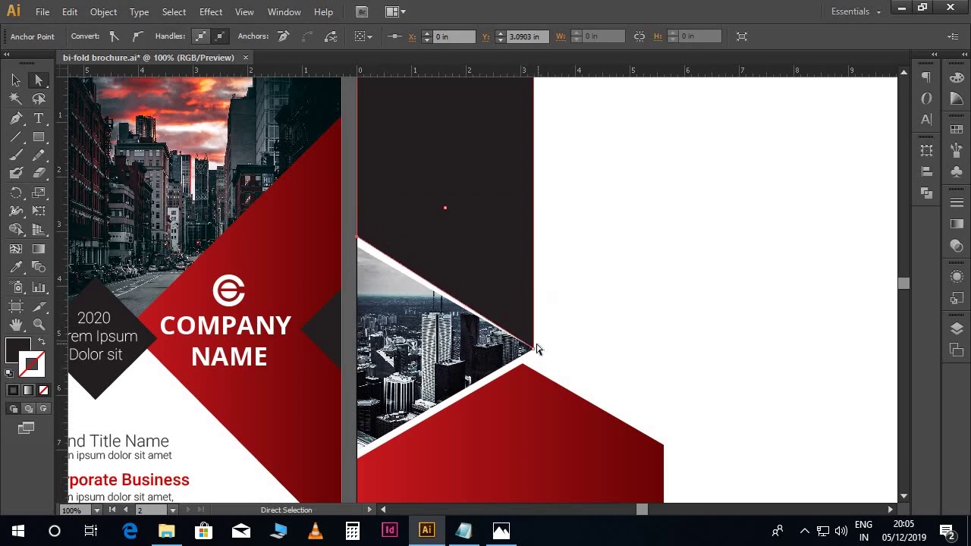
drag(536, 349, 535, 346)
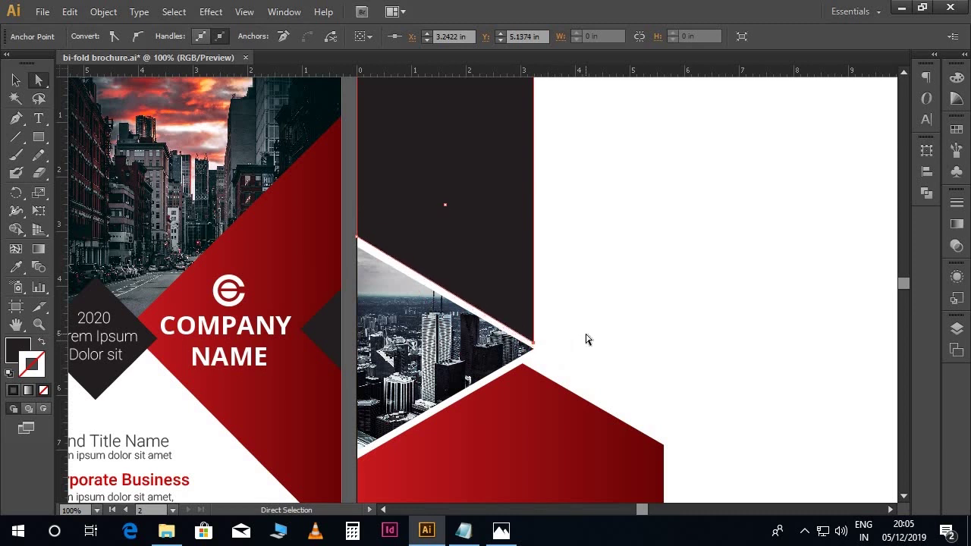
key(shift+Up)
drag(355, 243, 357, 245)
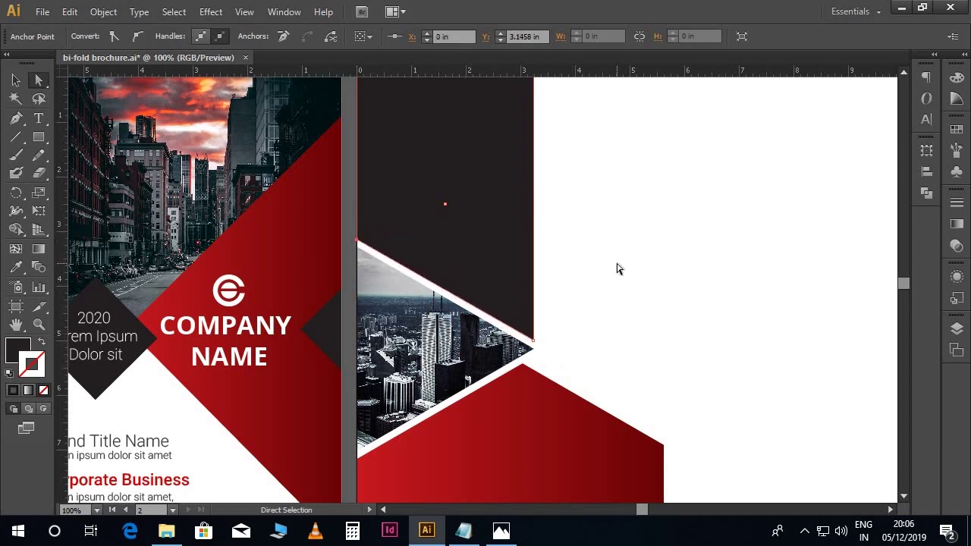
- Check the finished dark panel's slanted edge with the layout guides shown
key(v)
key(ctrl+equal)
click(647, 278)
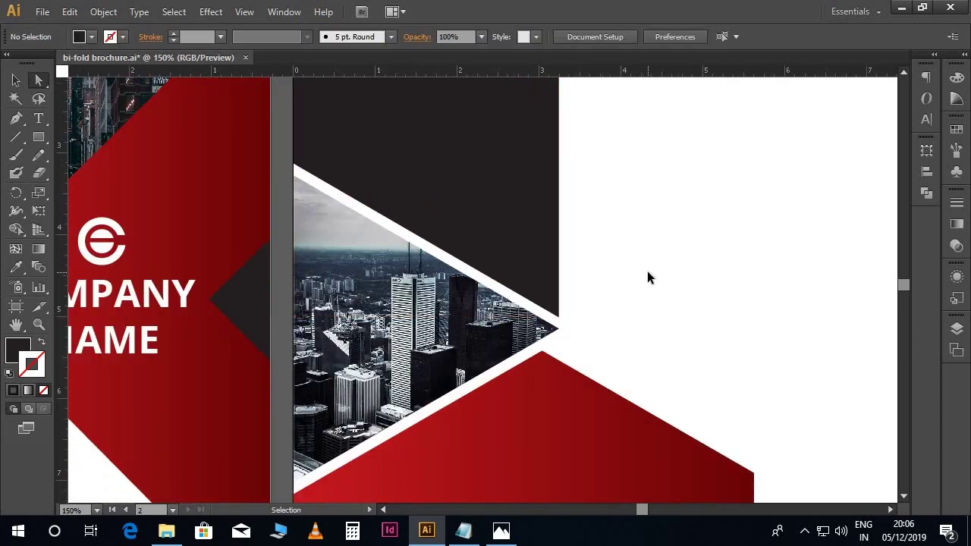
key(ctrl+minus)
key(ctrl+semicolon)
scroll(649, 280, up, 1)
scroll(561, 258, up, 3)
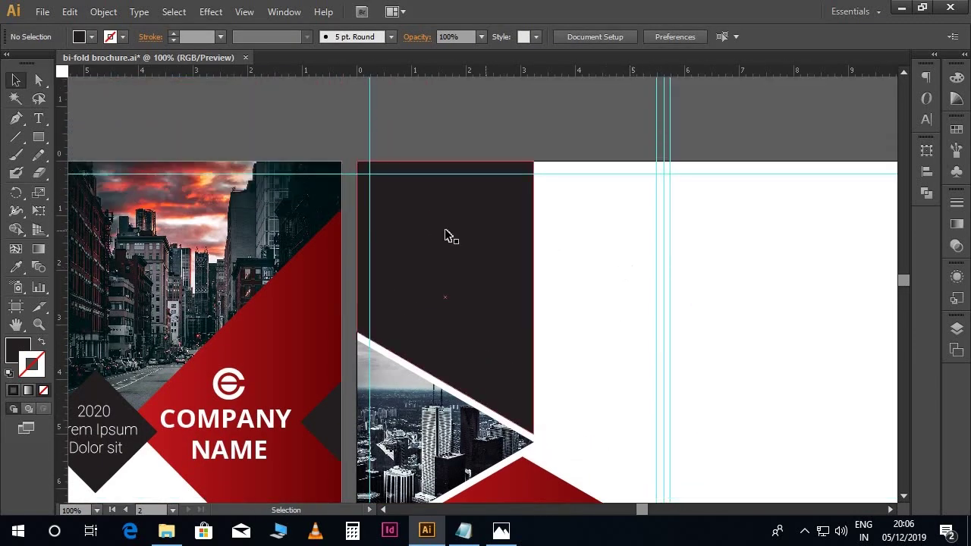
scroll(478, 247, down, 1)
scroll(480, 247, down, 1)
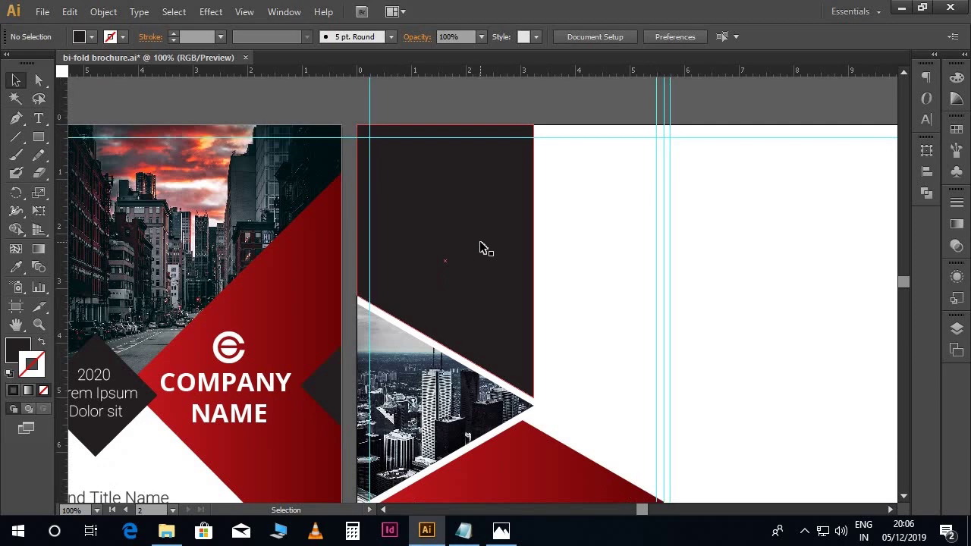
- Copy the heading line 'Lorem Ipsum sit' from the Notepad file
click(463, 531)
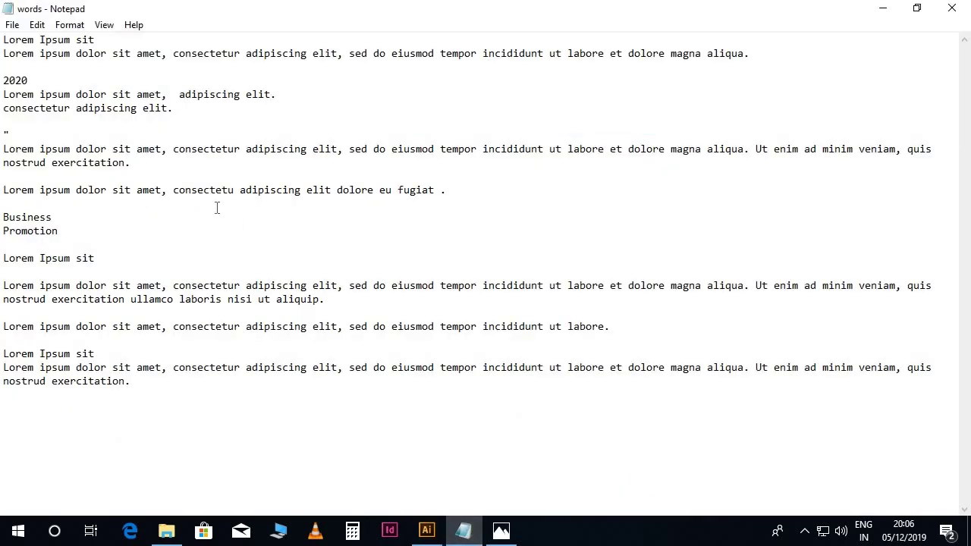
drag(95, 39, 2, 39)
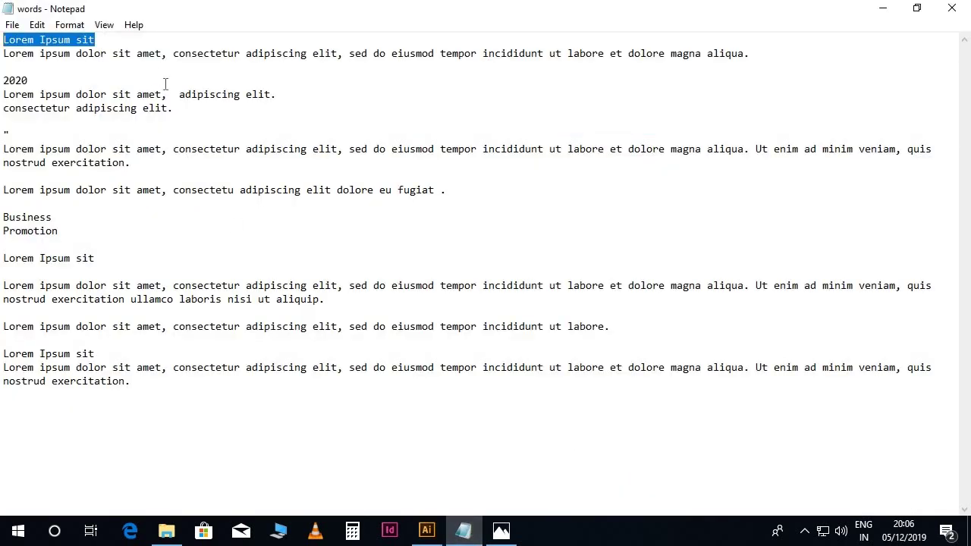
click(426, 531)
scroll(472, 293, up, 1)
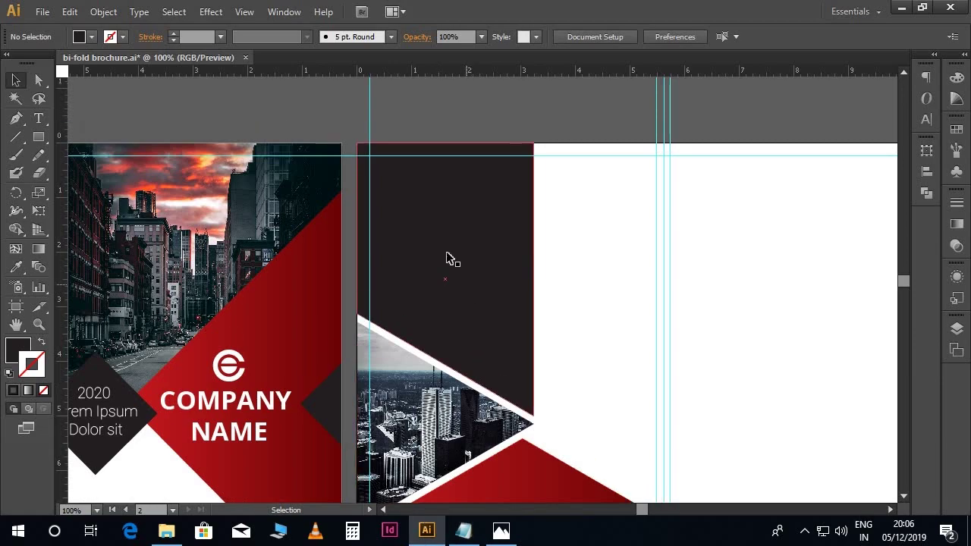
- Paste the 'Lorem Ipsum sit' heading as new text and match the red heading's style
key(t)
click(386, 199)
key(ctrl+v)
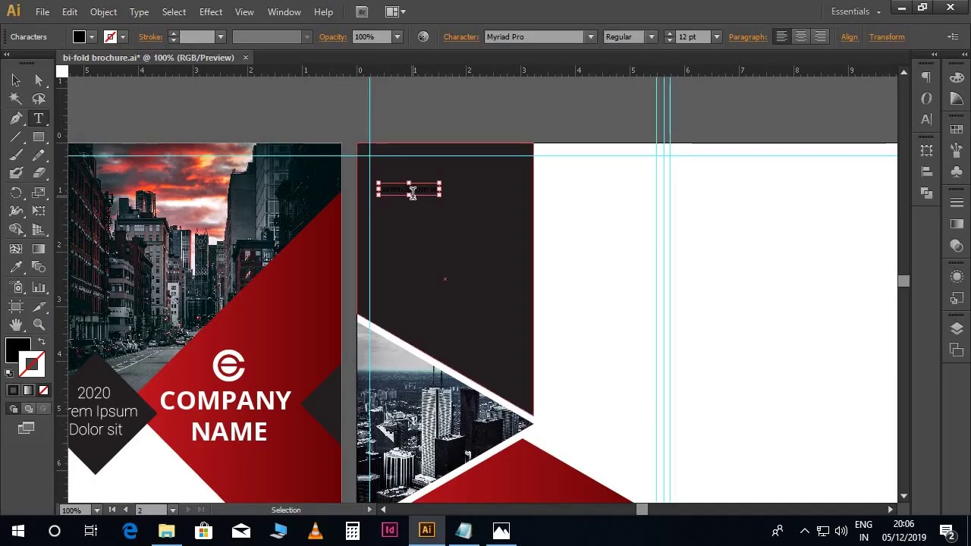
key(ctrl+a)
scroll(455, 228, down, 6)
scroll(455, 230, down, 1)
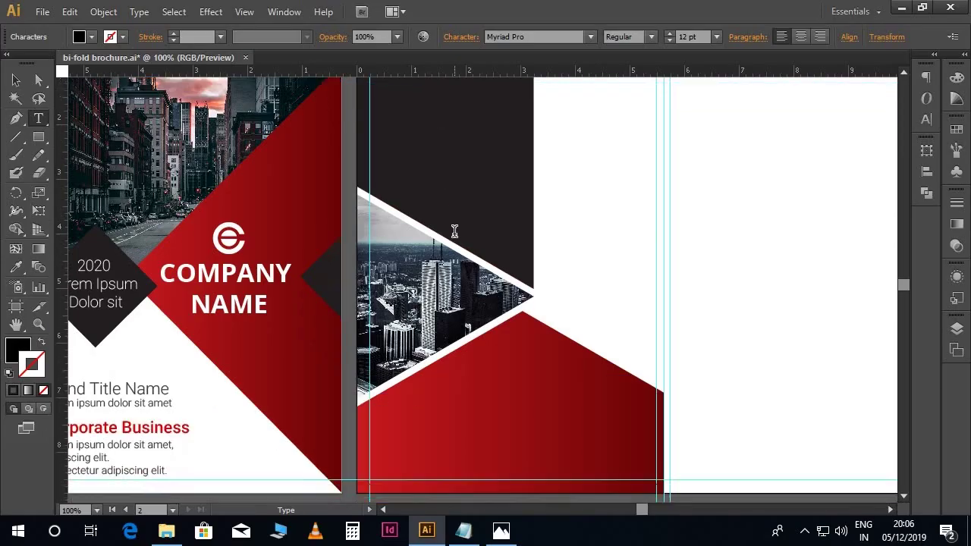
drag(641, 516, 633, 514)
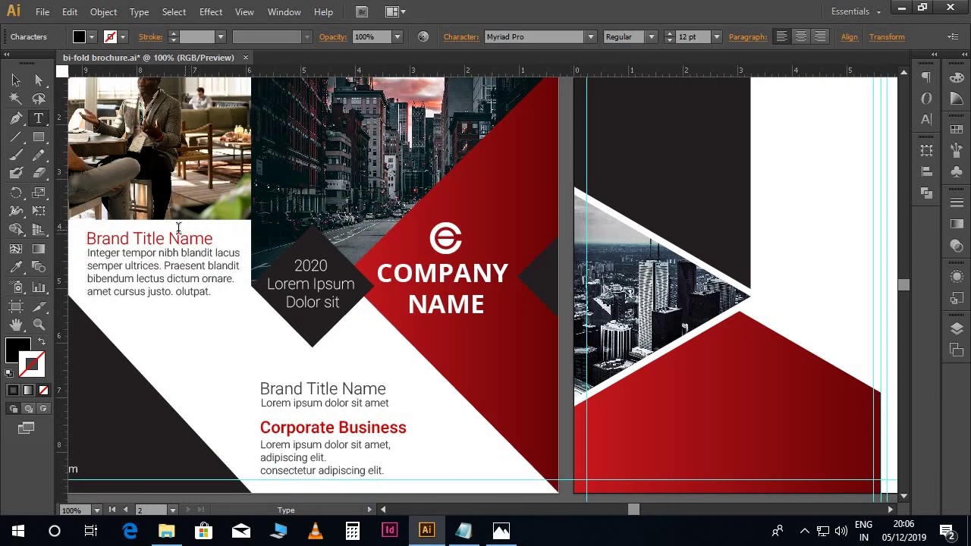
click(15, 267)
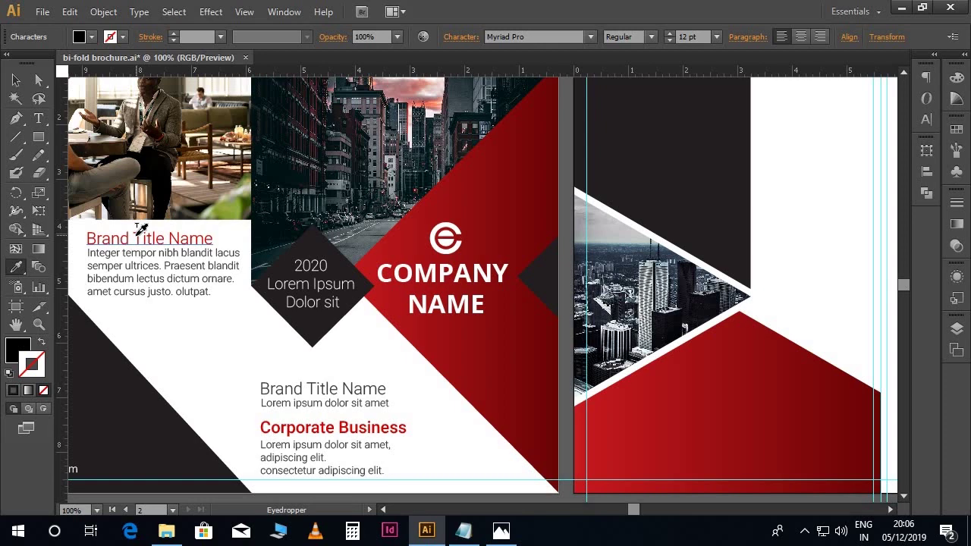
click(138, 234)
scroll(675, 309, up, 4)
scroll(675, 308, up, 2)
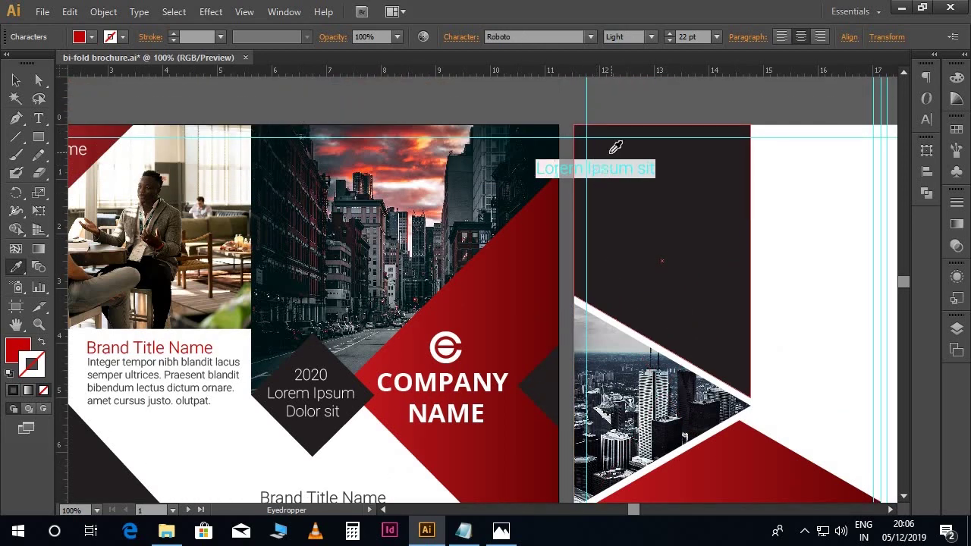
- Move the heading onto the dark panel and brighten its fill to red ef0303
click(16, 79)
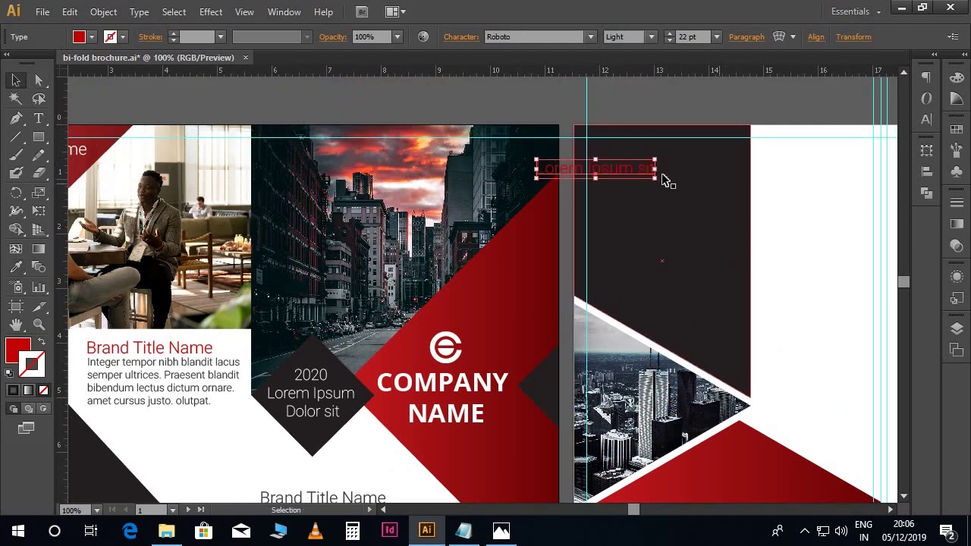
mouse_move(607, 172)
mouse_down()
mouse_move(667, 171)
mouse_move(605, 221)
mouse_move(569, 183)
mouse_up()
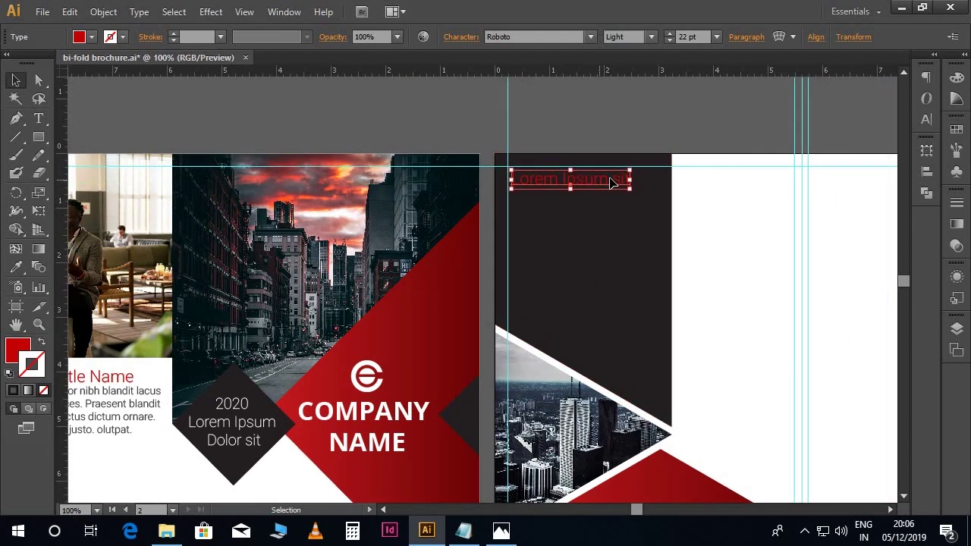
double_click(23, 347)
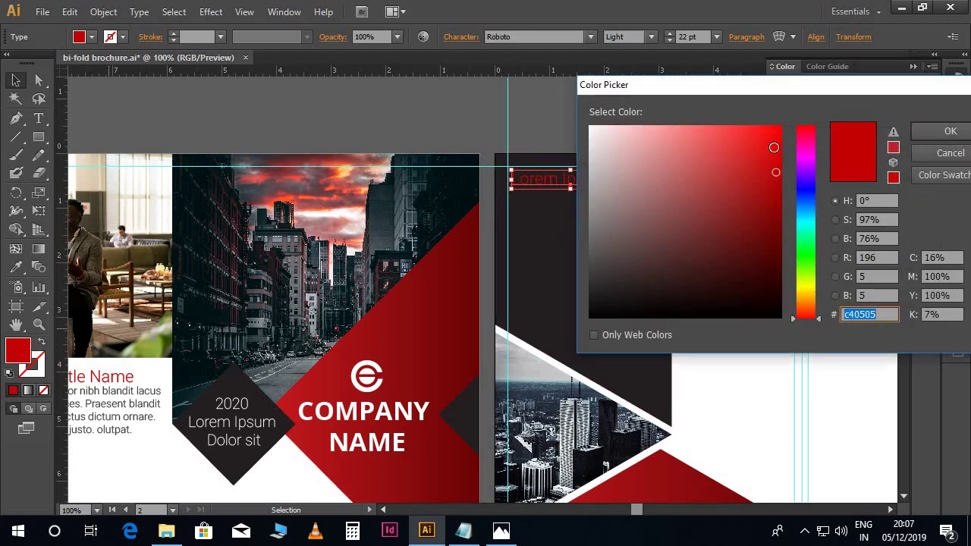
drag(775, 145, 781, 135)
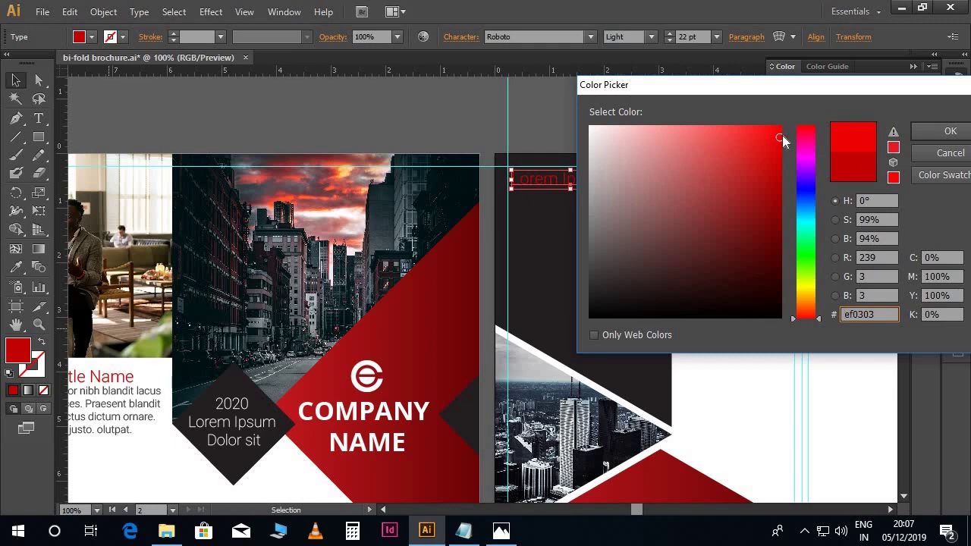
click(941, 131)
click(727, 228)
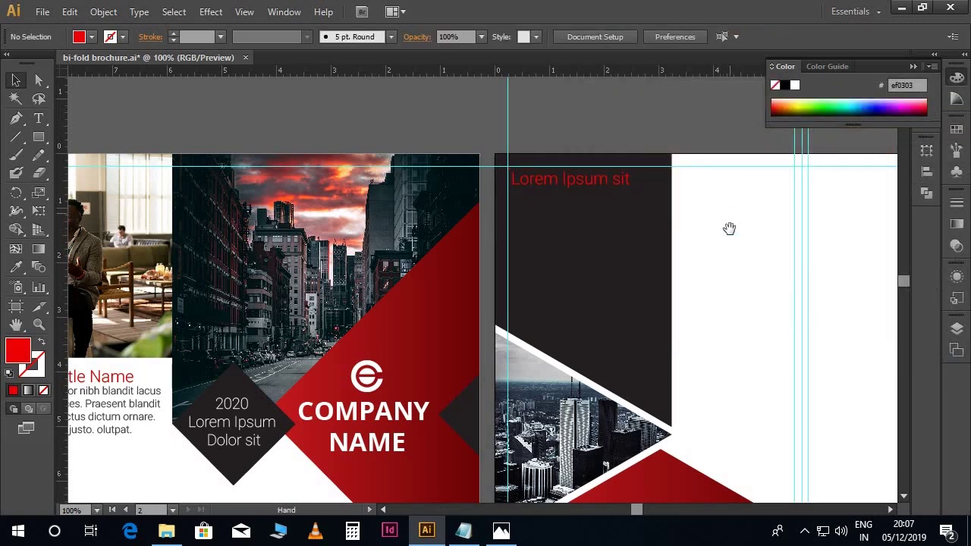
- Select the second line of body text in the Notepad notes
drag(730, 228, 688, 213)
click(587, 226)
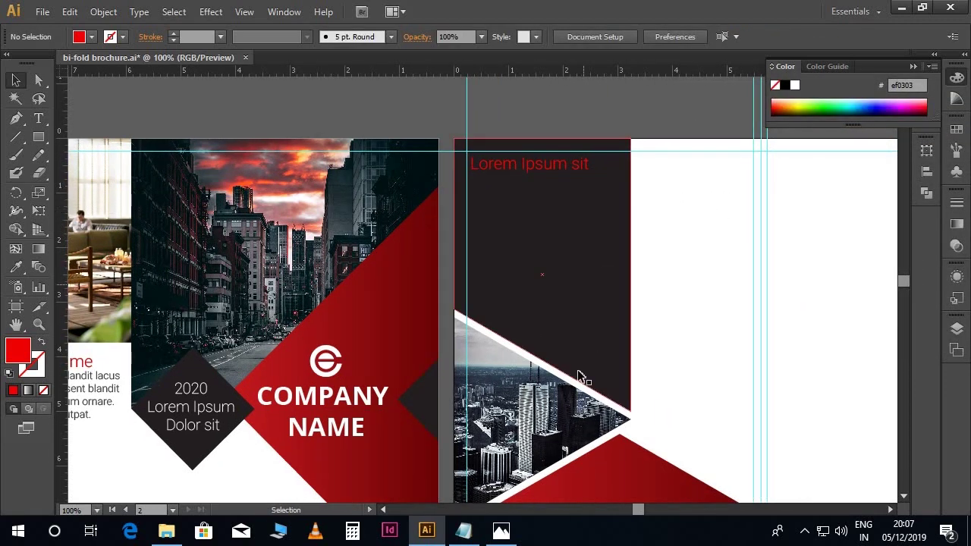
click(464, 531)
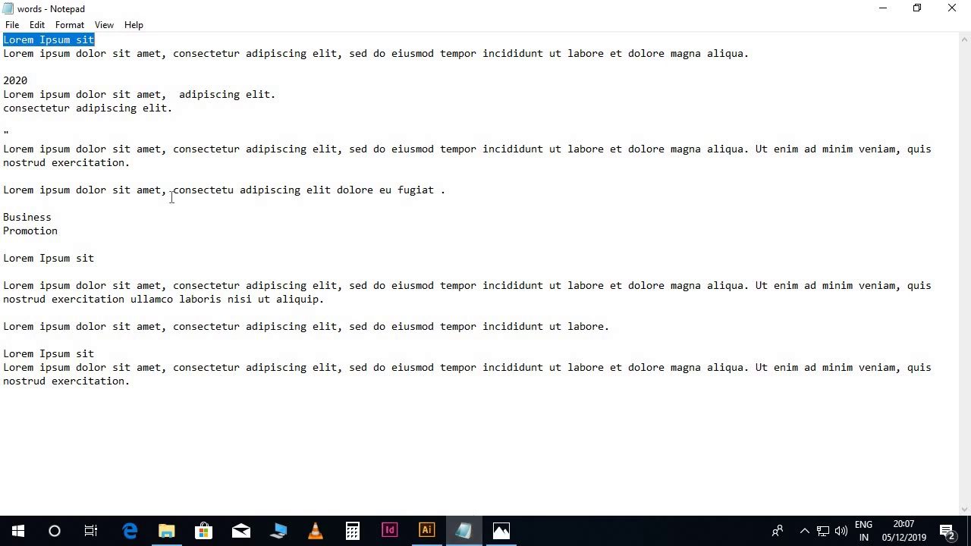
drag(4, 53, 750, 53)
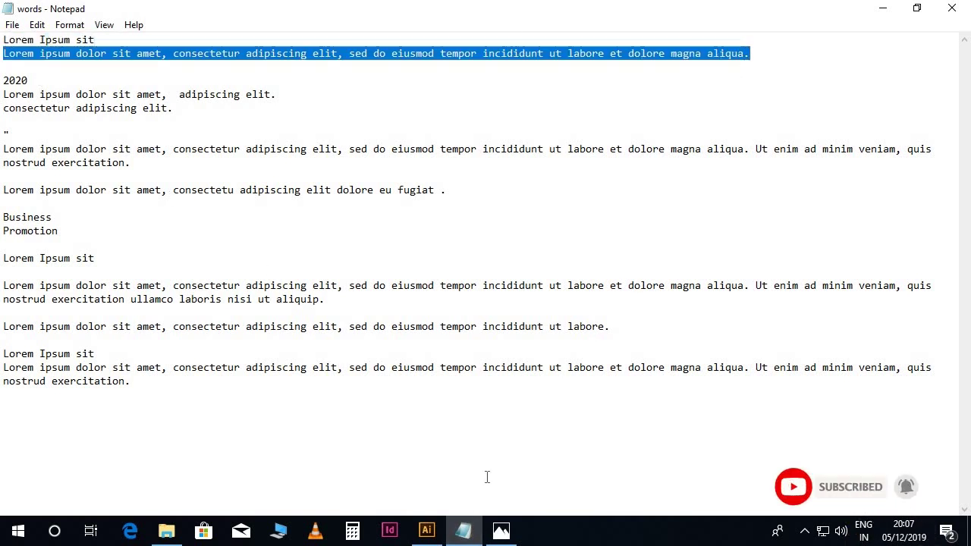
click(427, 530)
- Draw a text area below the red heading and give it the body text style
key(t)
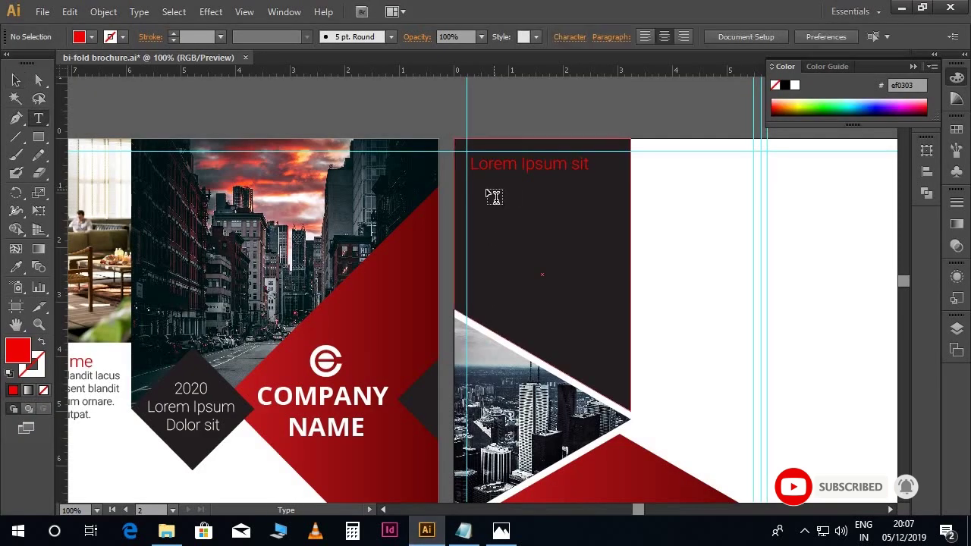
mouse_move(471, 175)
mouse_down()
mouse_move(622, 227)
mouse_move(622, 240)
mouse_up()
key(Escape)
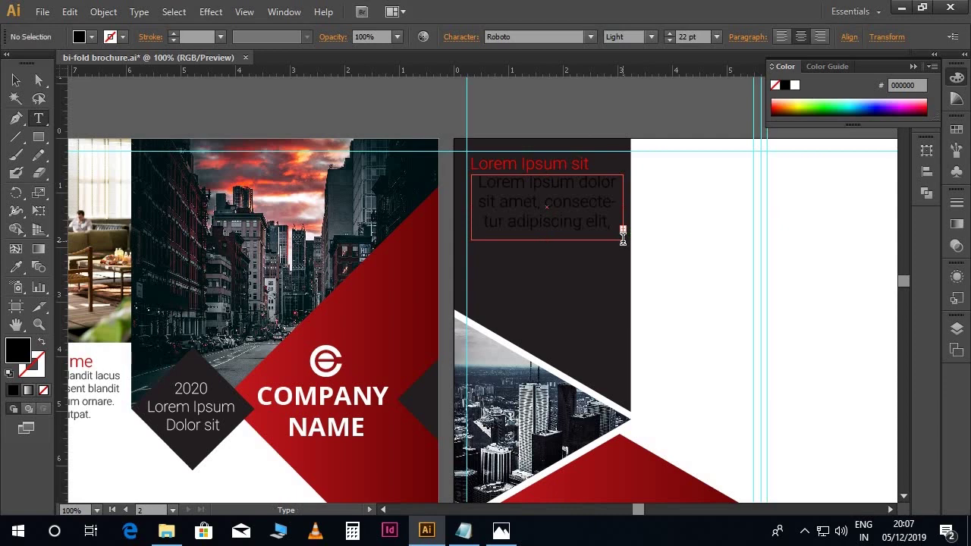
key(Return)
scroll(397, 285, down, 2)
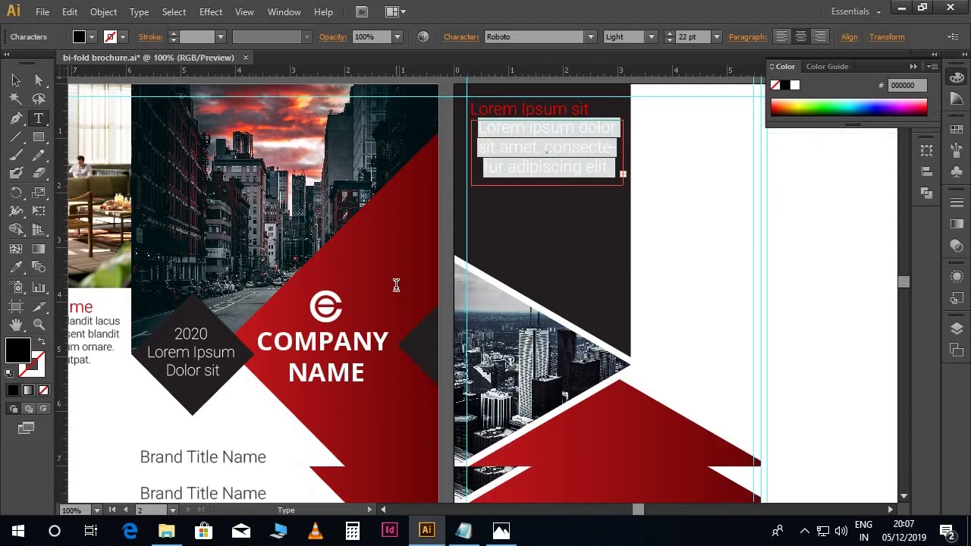
scroll(397, 289, down, 3)
scroll(397, 296, down, 1)
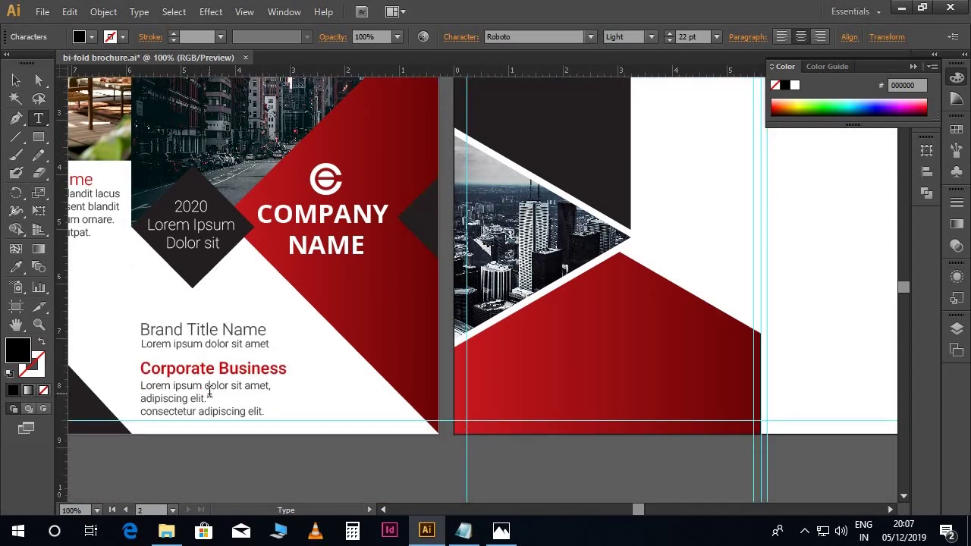
click(18, 267)
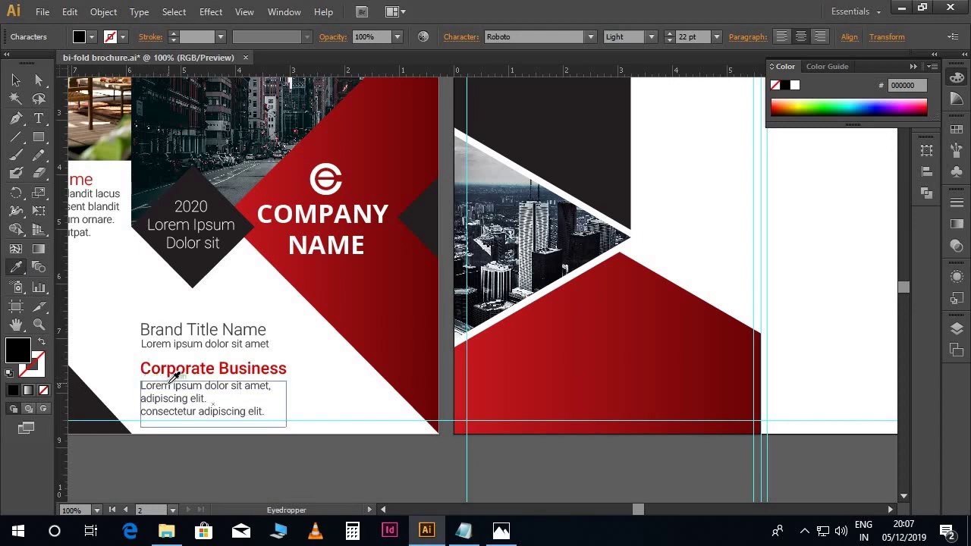
click(168, 383)
scroll(549, 339, up, 3)
scroll(549, 340, up, 2)
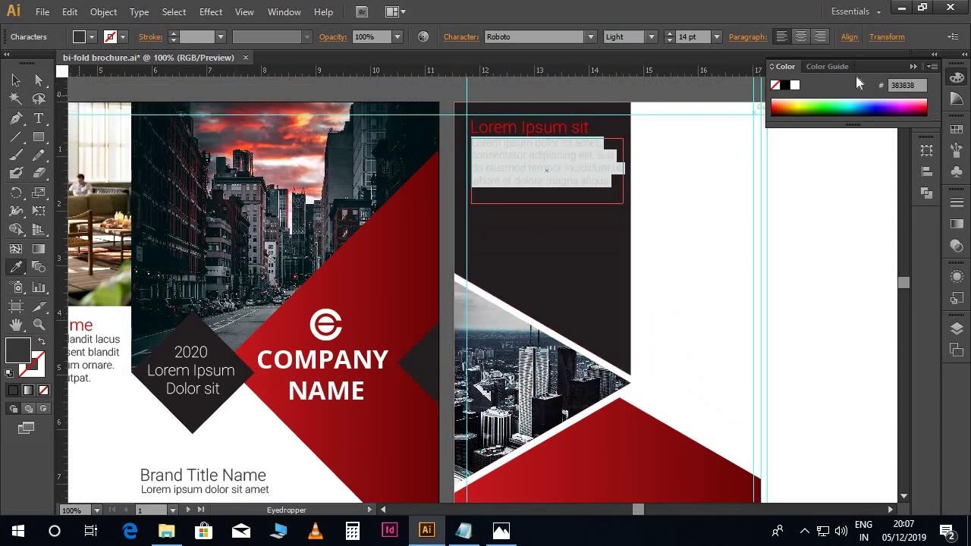
- Make the four-line 14 pt paragraph white and deselect it
click(794, 85)
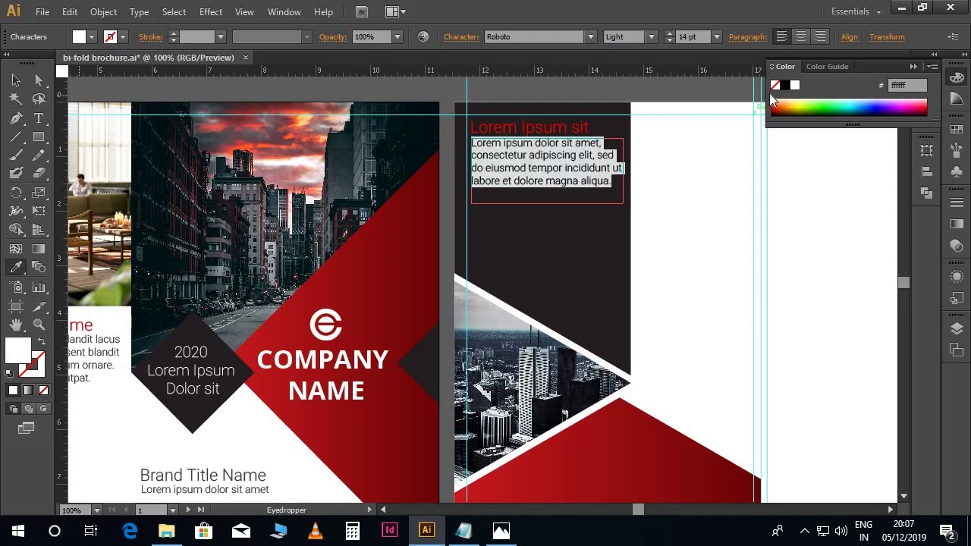
click(16, 80)
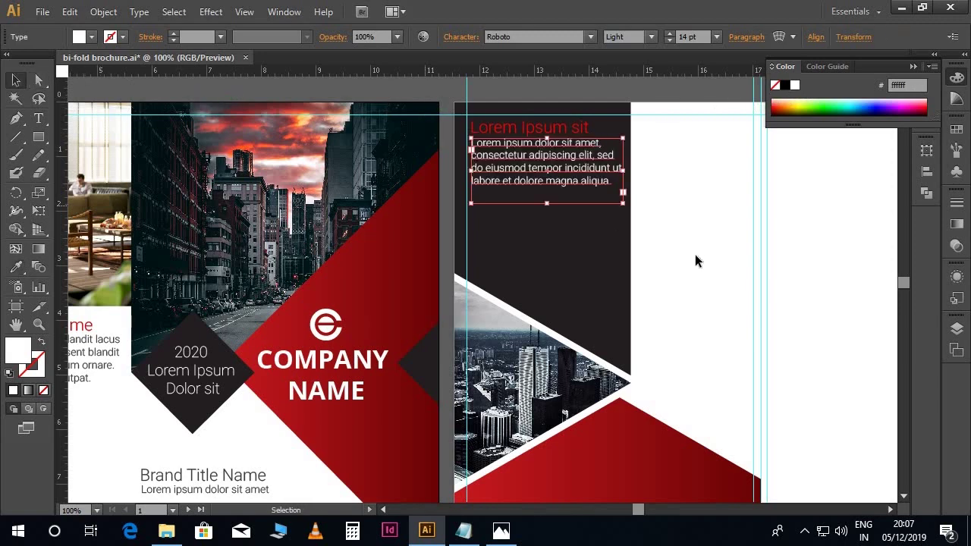
click(695, 262)
scroll(696, 245, up, 1)
scroll(566, 266, down, 1)
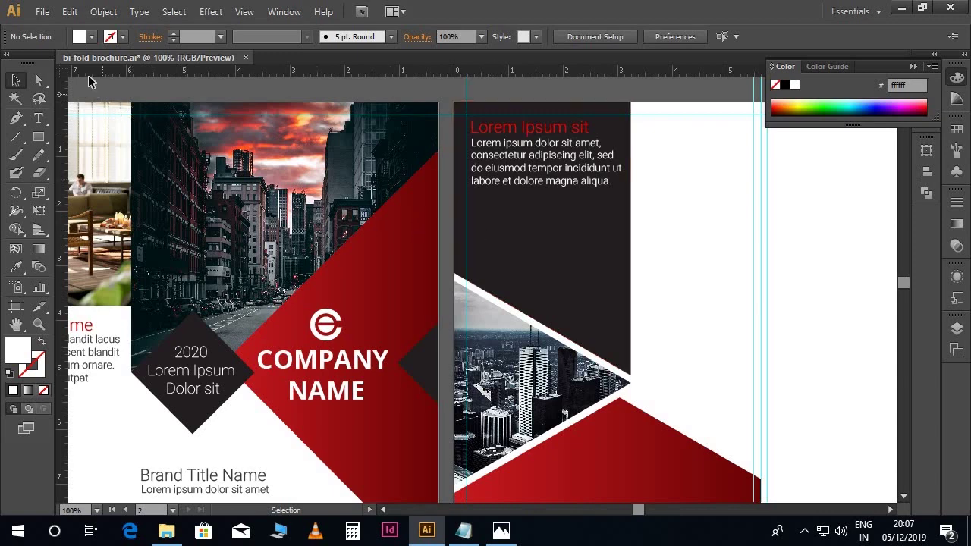
click(43, 12)
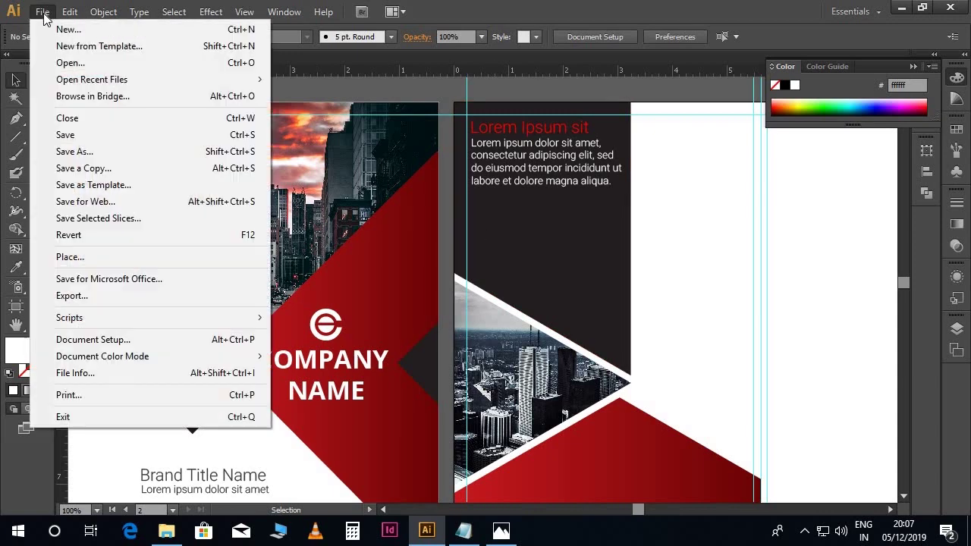
- Place Icon 1 and position the house-in-hand icon below the paragraph
click(83, 255)
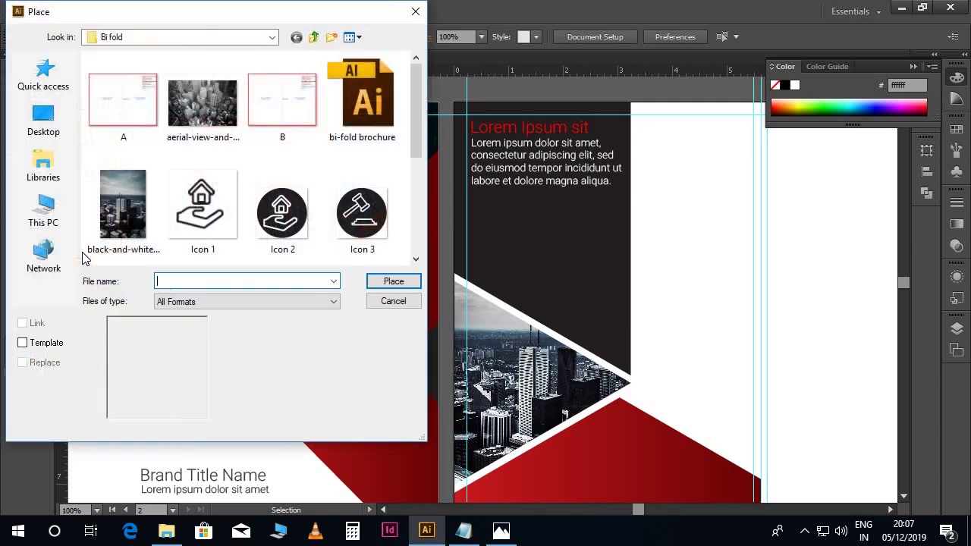
click(202, 214)
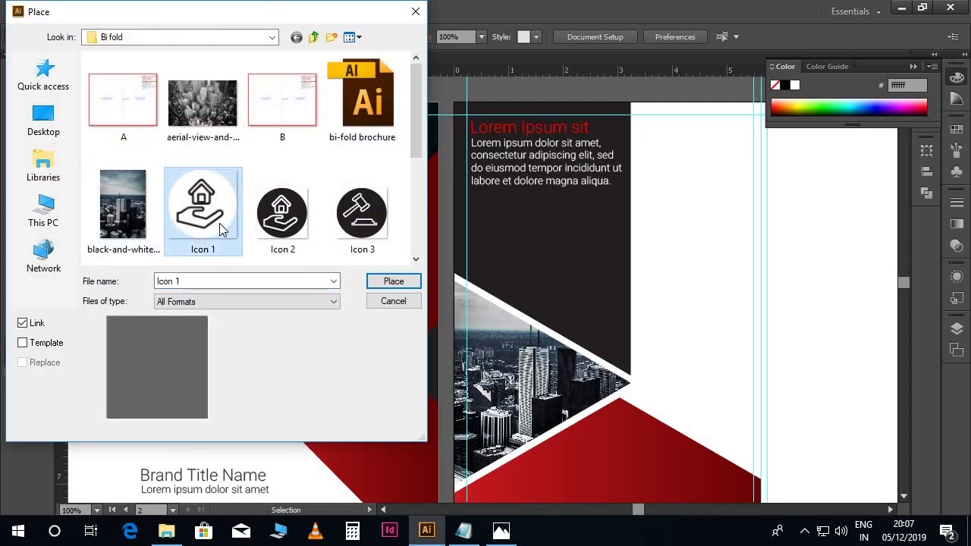
click(389, 283)
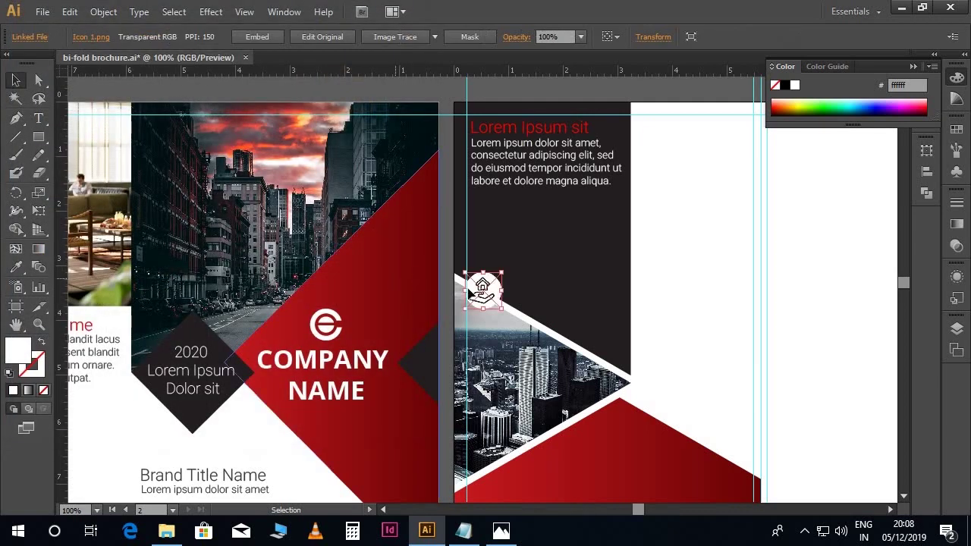
drag(485, 292, 486, 222)
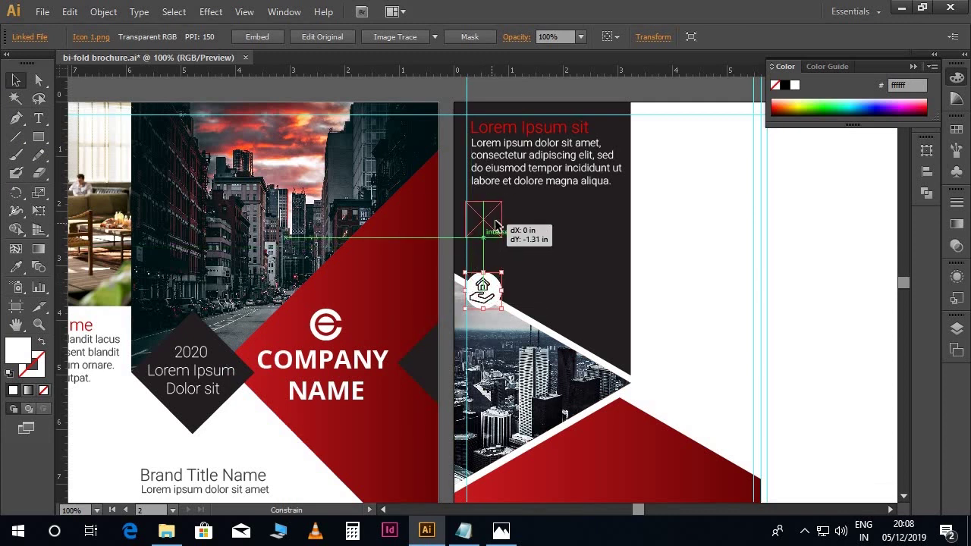
key(Right)
key(Right)
key(Right)
key(Right)
key(Right)
key(Right)
key(Right)
key(Right)
key(Down)
key(Down)
key(Down)
key(Down)
key(Down)
key(Down)
key(Down)
click(647, 251)
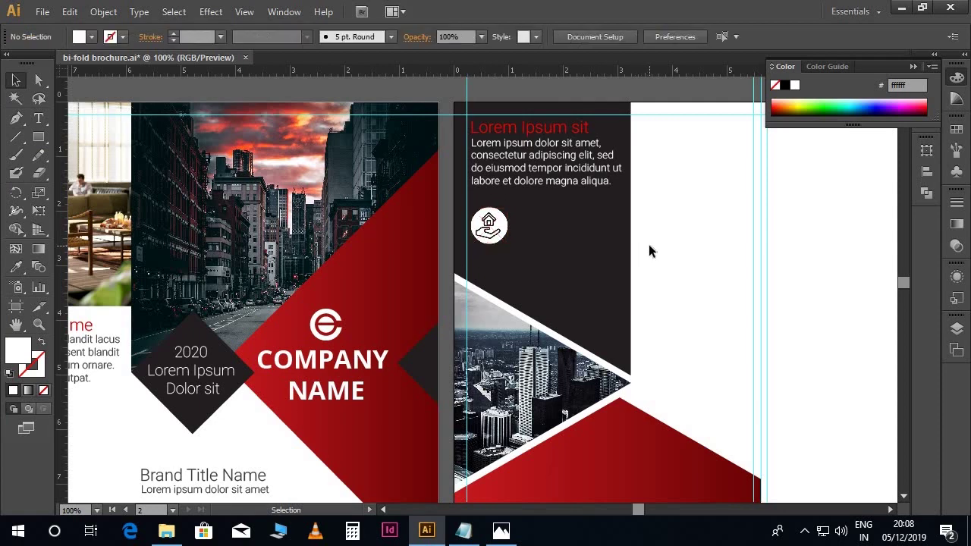
scroll(650, 250, down, 2)
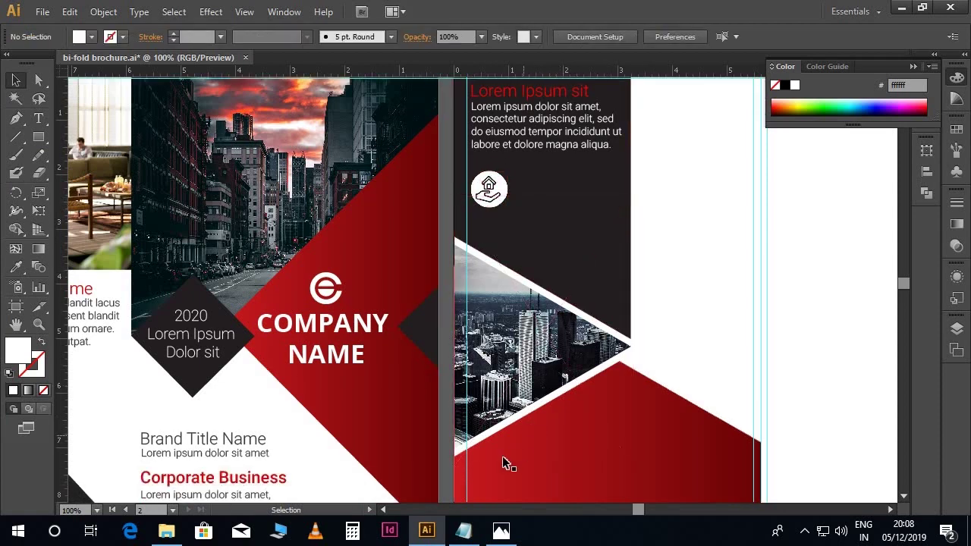
- Select the 2020 lines in the Notepad notes
click(468, 530)
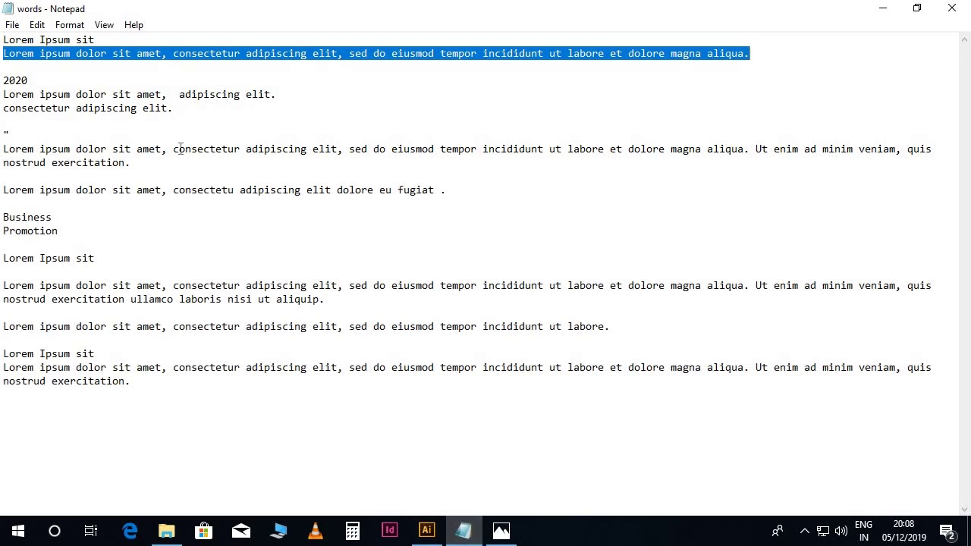
drag(2, 80, 180, 111)
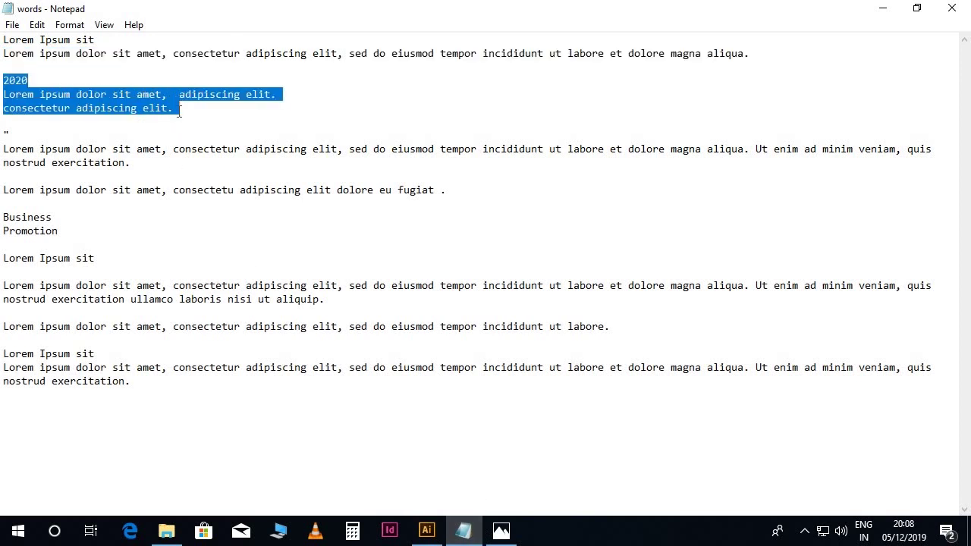
click(426, 530)
scroll(531, 281, up, 1)
scroll(523, 250, up, 1)
- Paste the 2020 text as white copy in a frame beside the house icon
drag(516, 214, 624, 264)
key(ctrl+v)
key(ctrl+a)
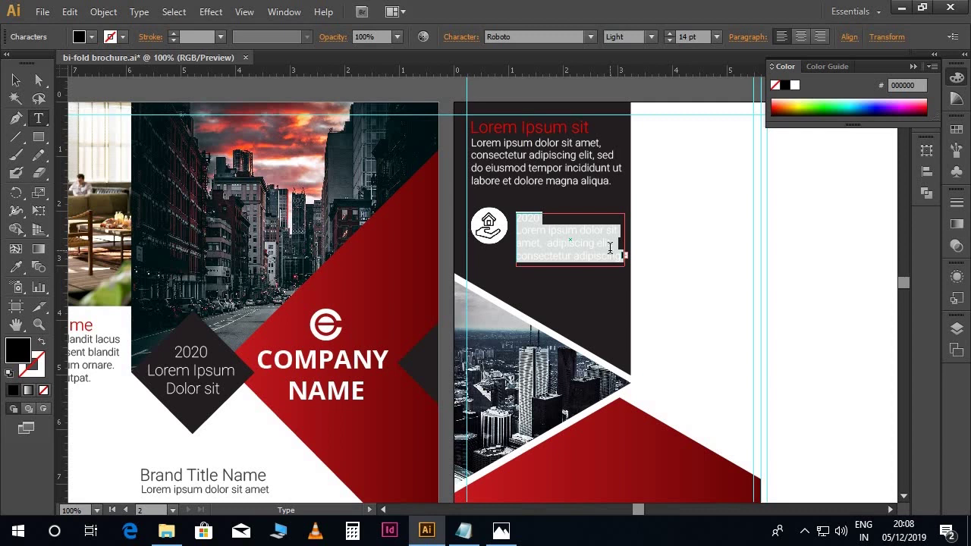
click(796, 85)
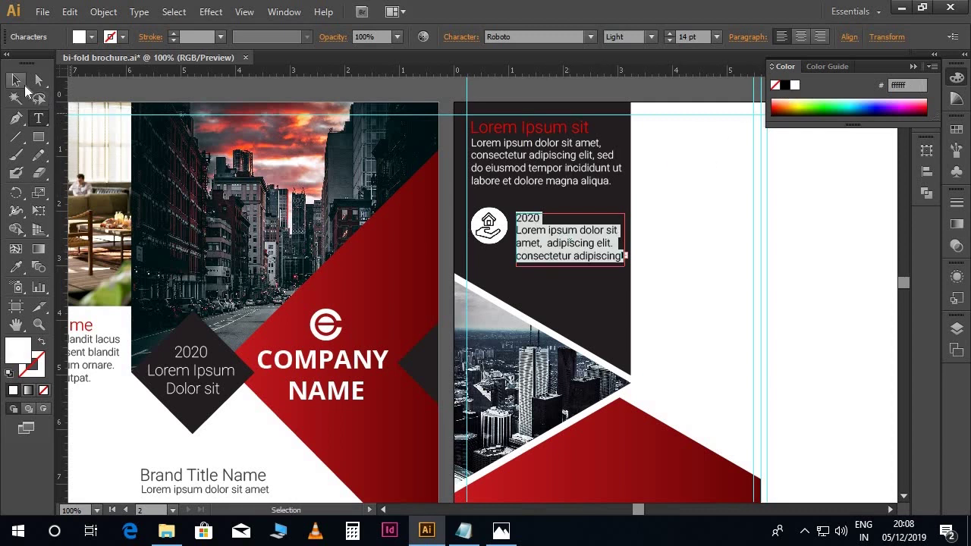
click(16, 79)
shift+click(497, 236)
drag(570, 268, 571, 291)
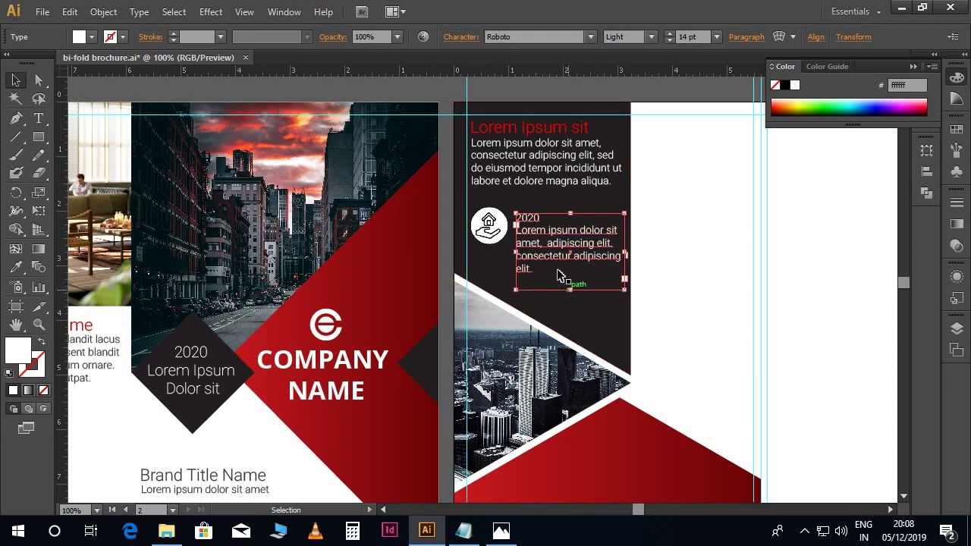
- Set the word 2020 to 24 pt bold
key(t)
double_click(527, 218)
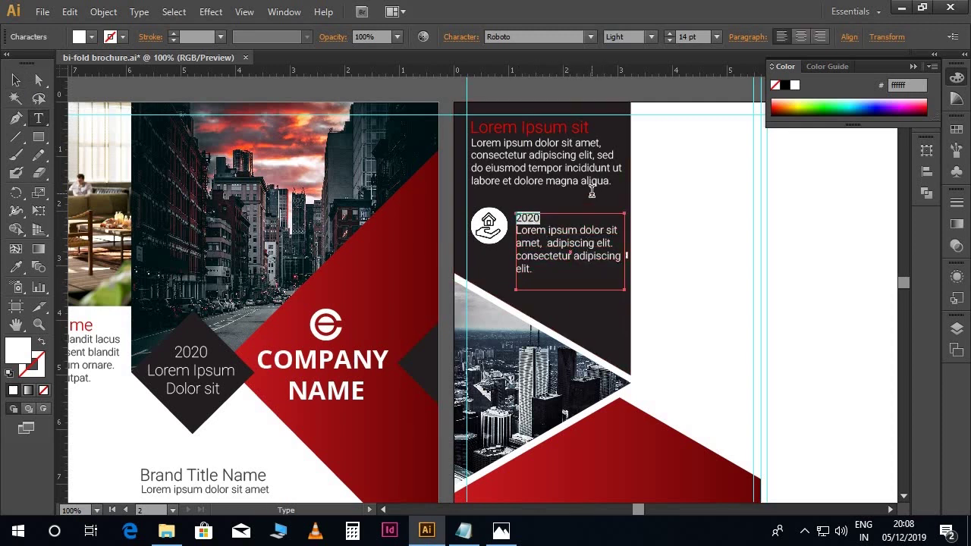
click(716, 36)
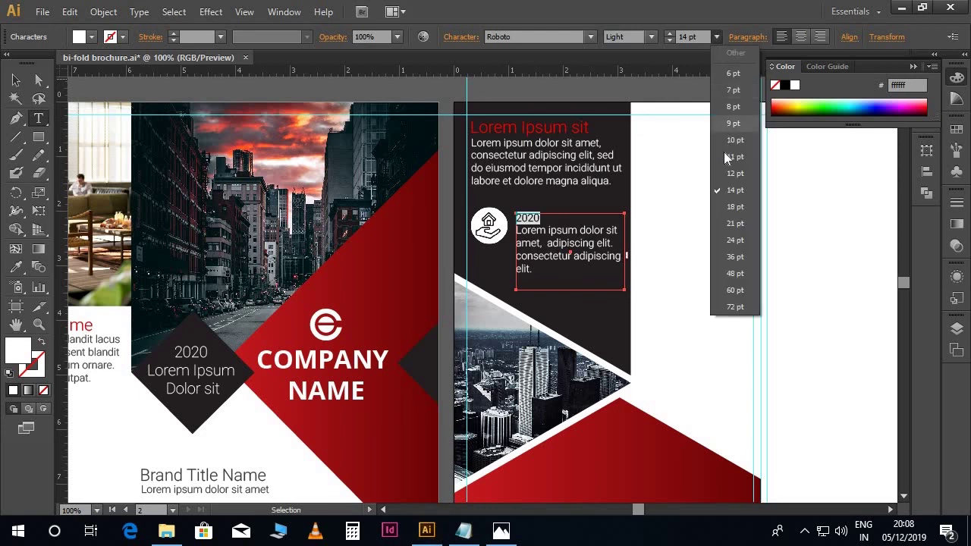
click(743, 241)
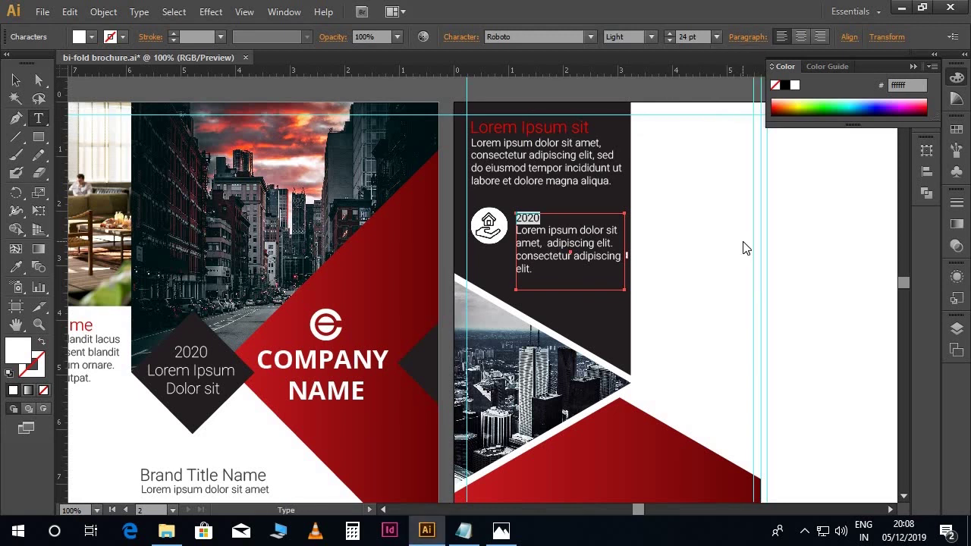
click(651, 37)
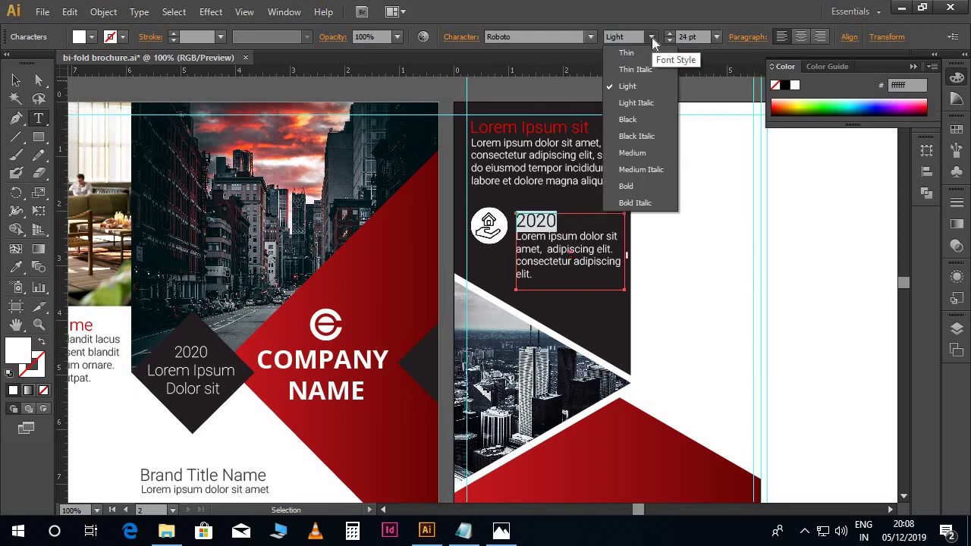
click(651, 186)
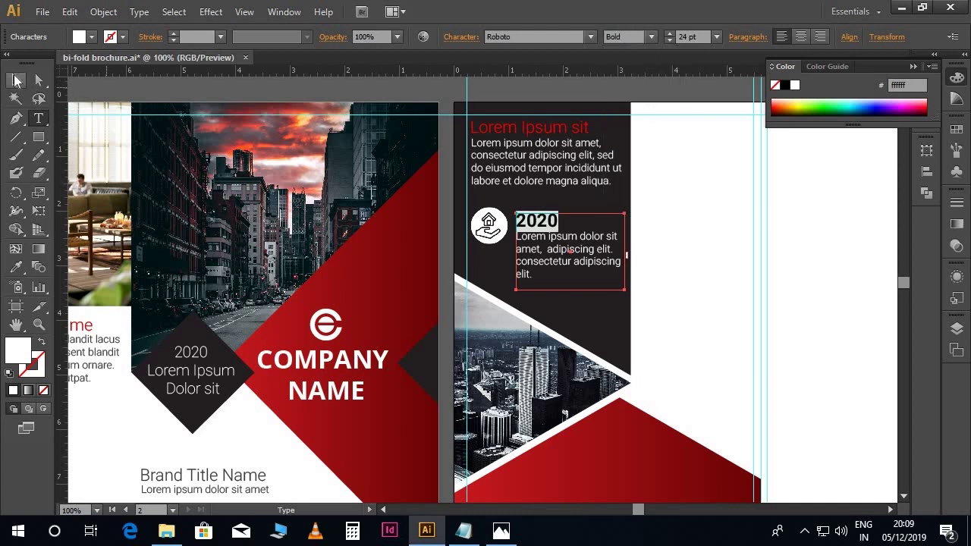
click(16, 80)
- Nudge the 2020 text box left and up into position
click(686, 262)
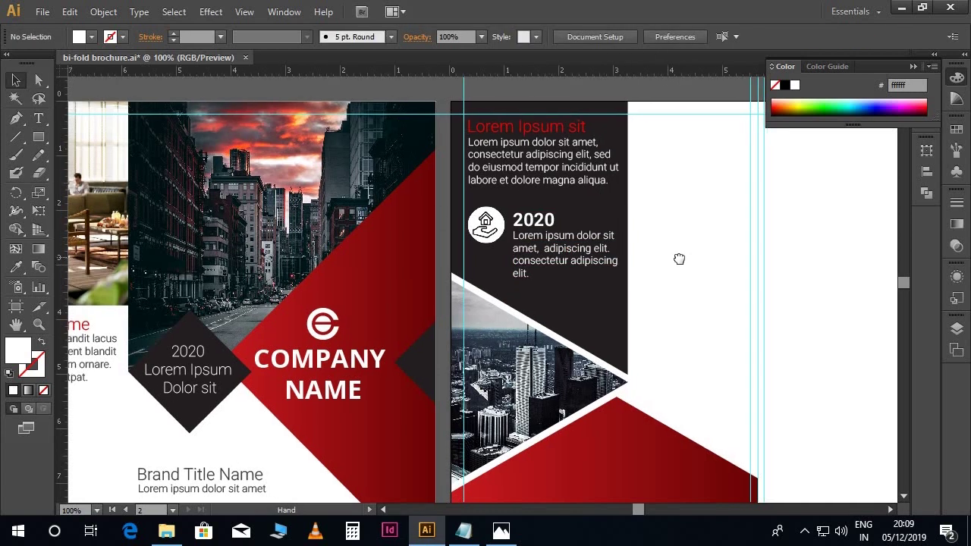
drag(679, 261, 651, 260)
click(566, 253)
key(Left)
key(Left)
key(Up)
key(Left)
key(Left)
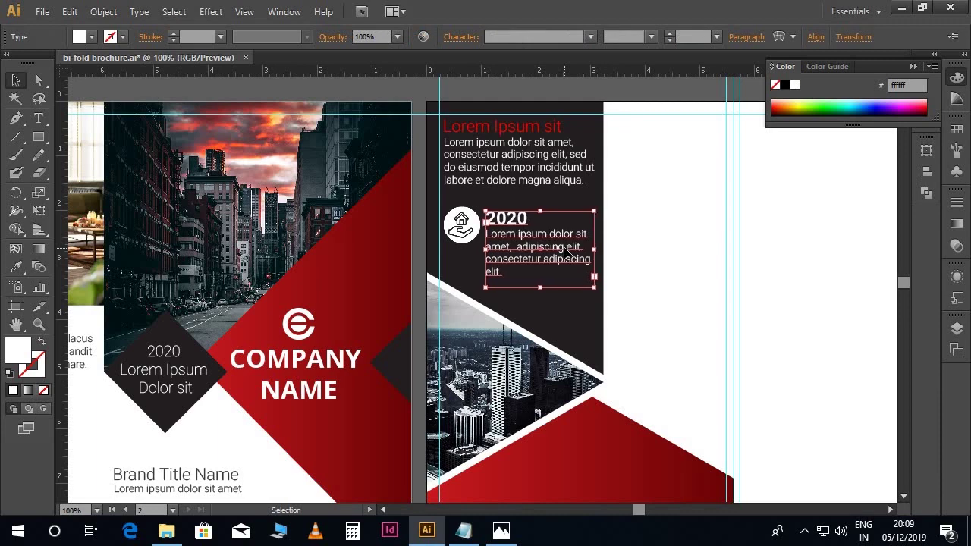
click(668, 220)
- Select the quote mark and long paragraph in the Notepad notes
scroll(670, 223, right, 1)
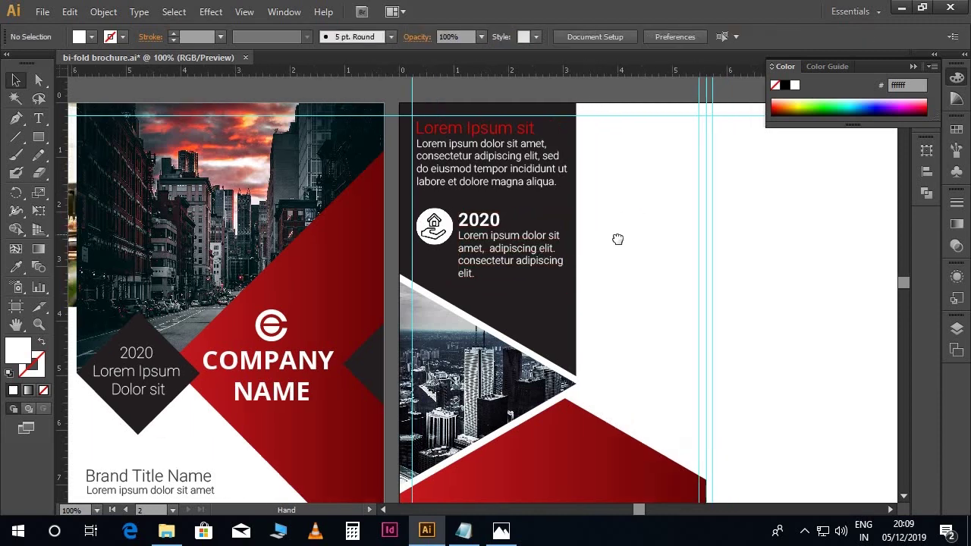
scroll(547, 246, down, 2)
scroll(547, 247, down, 1)
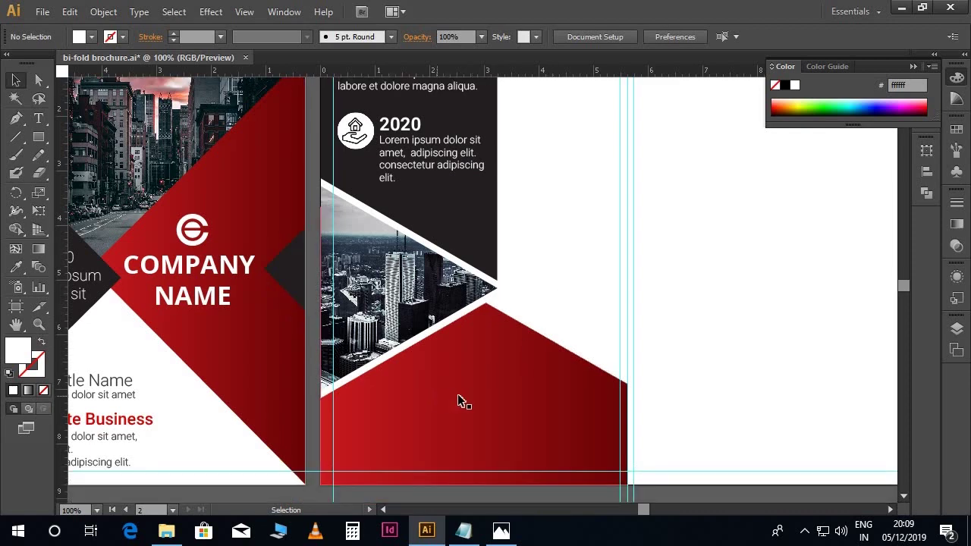
click(464, 530)
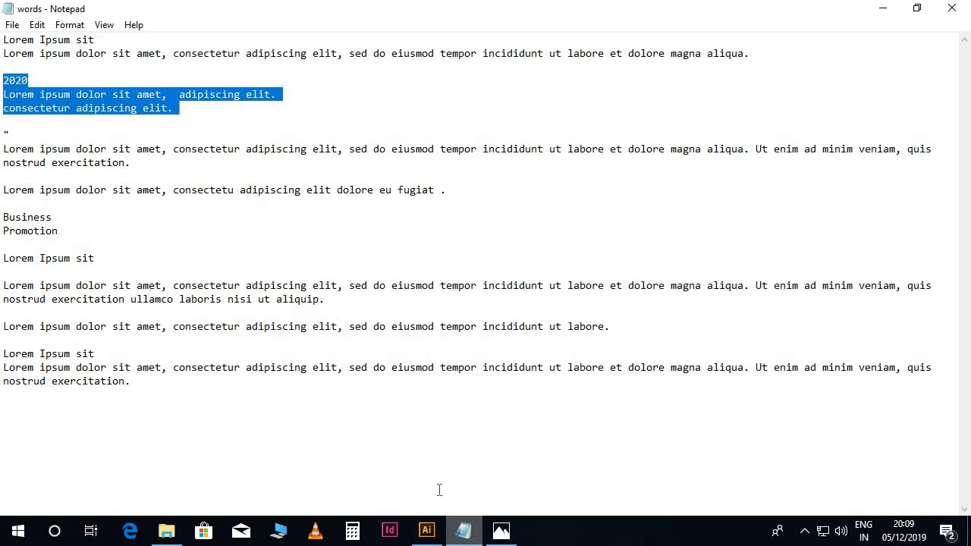
drag(4, 132, 140, 162)
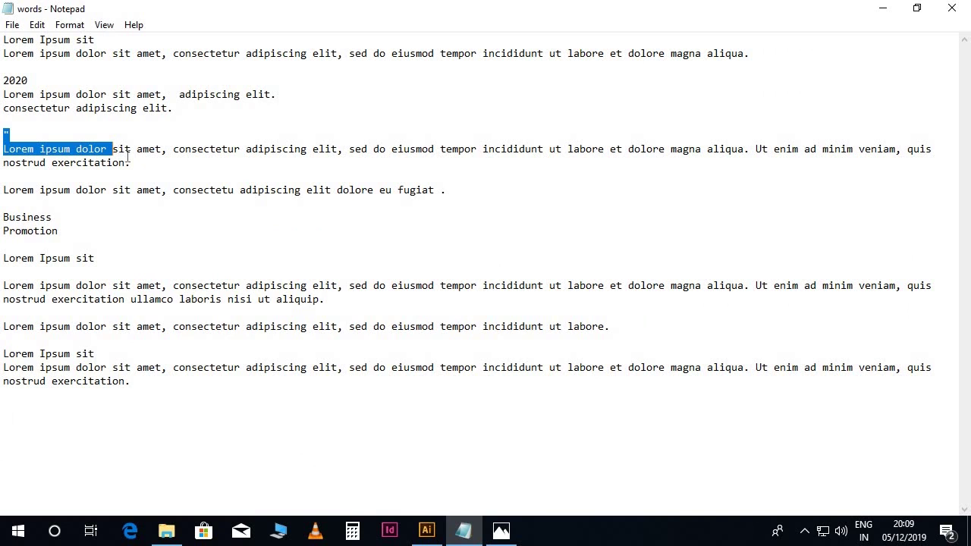
click(426, 531)
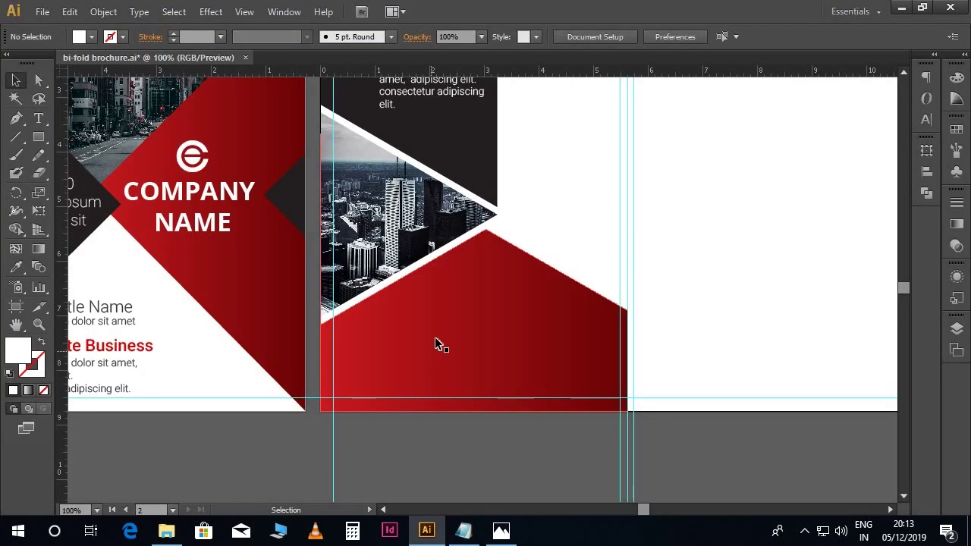
- Paste the long paragraph into a text area on the red shape, white and centre-aligned
drag(387, 312, 571, 390)
text(Lorem ipsum dolor sit amet, consectetur adipiscing elit, sed do eiusmod tempor incididunt ut labore et dolore magna aliqua. Ut enim ad minim veniam, quis nostrud exercitation)
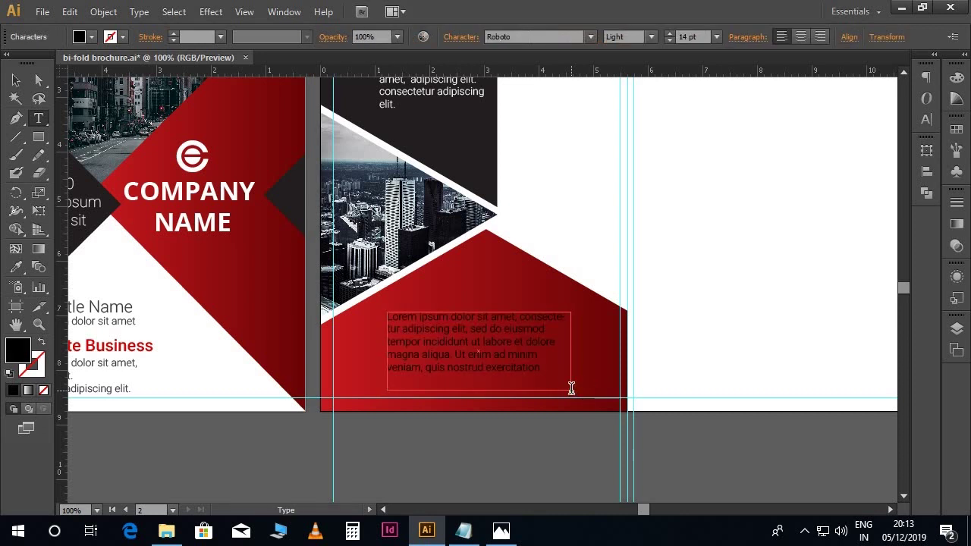
key(ctrl+a)
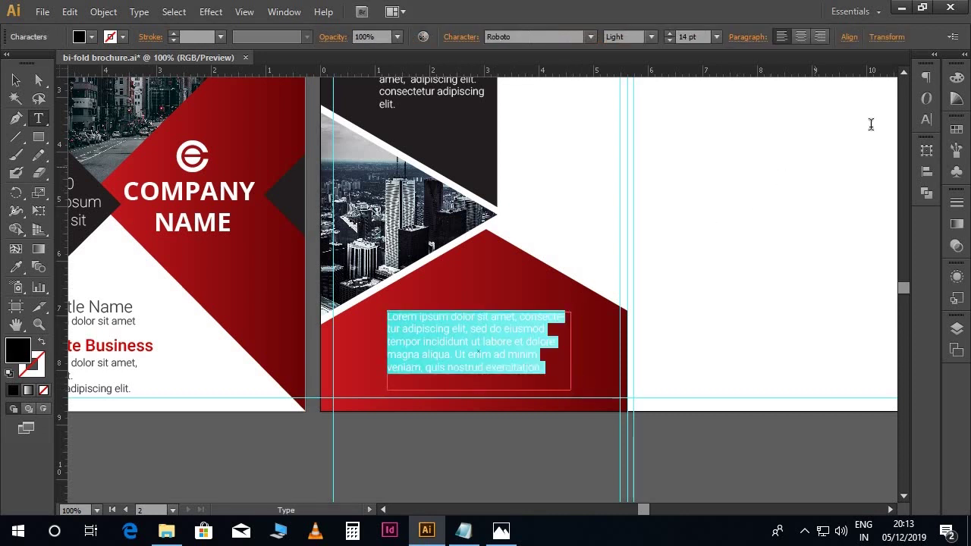
click(951, 80)
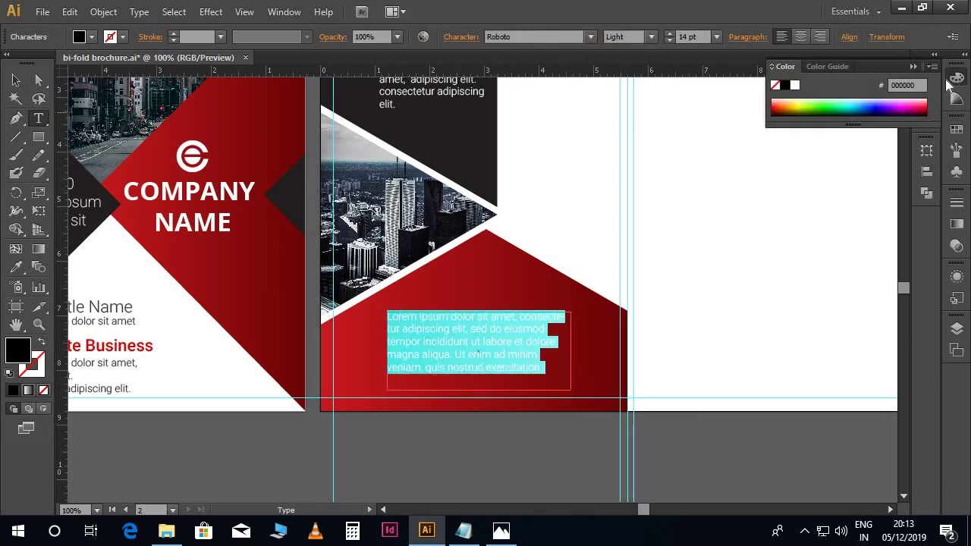
click(795, 85)
click(802, 36)
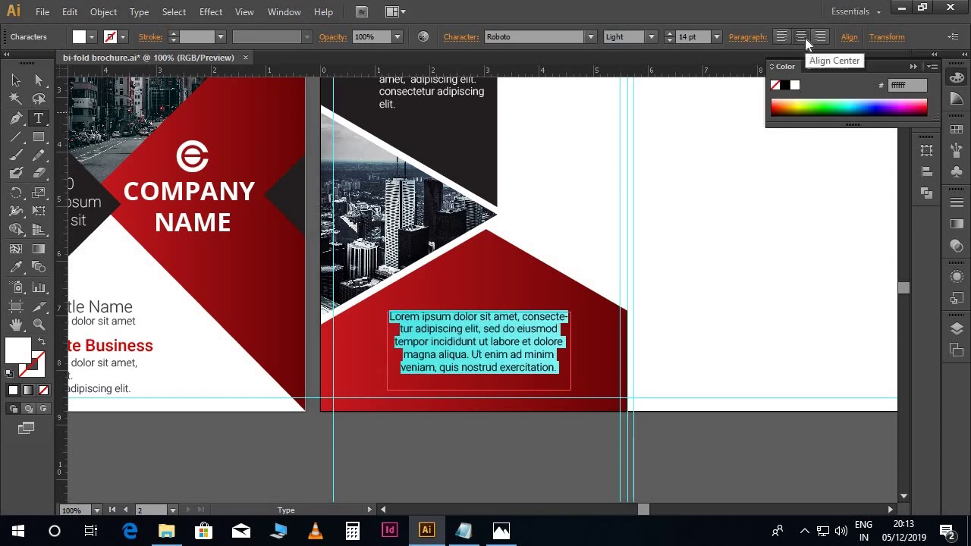
click(15, 79)
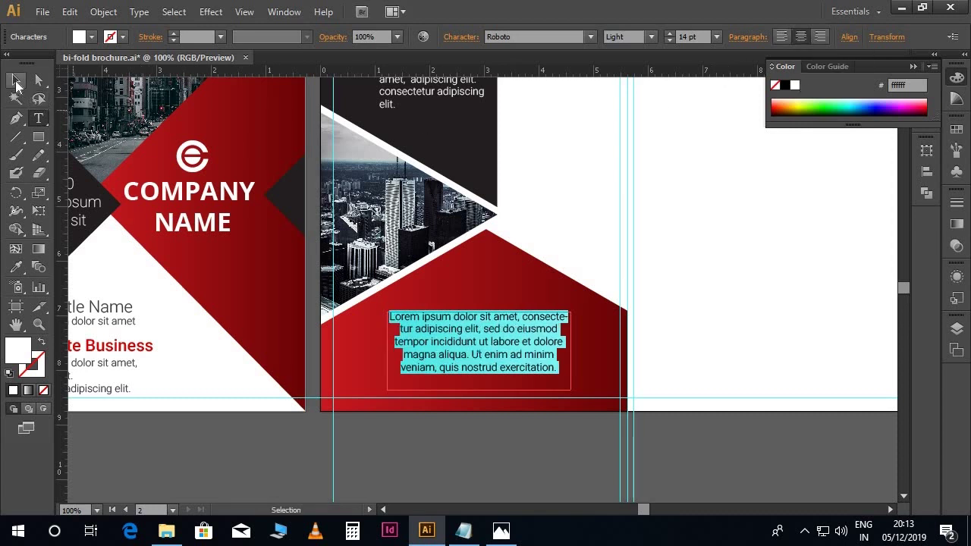
- Widen the paragraph frame and nudge it down and slightly left
drag(572, 352, 583, 352)
key(shift+Down)
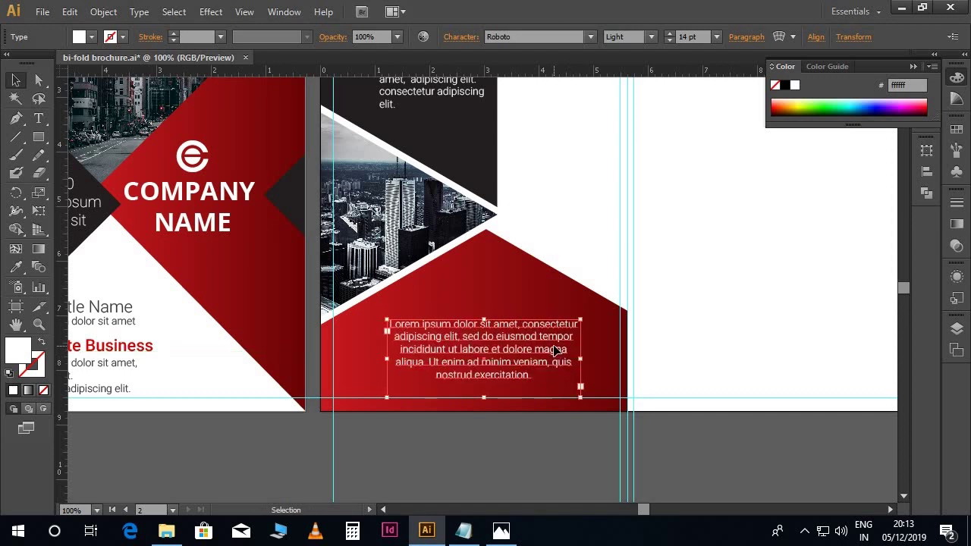
key(Down)
key(Down)
key(Down)
key(Down)
key(Down)
key(Down)
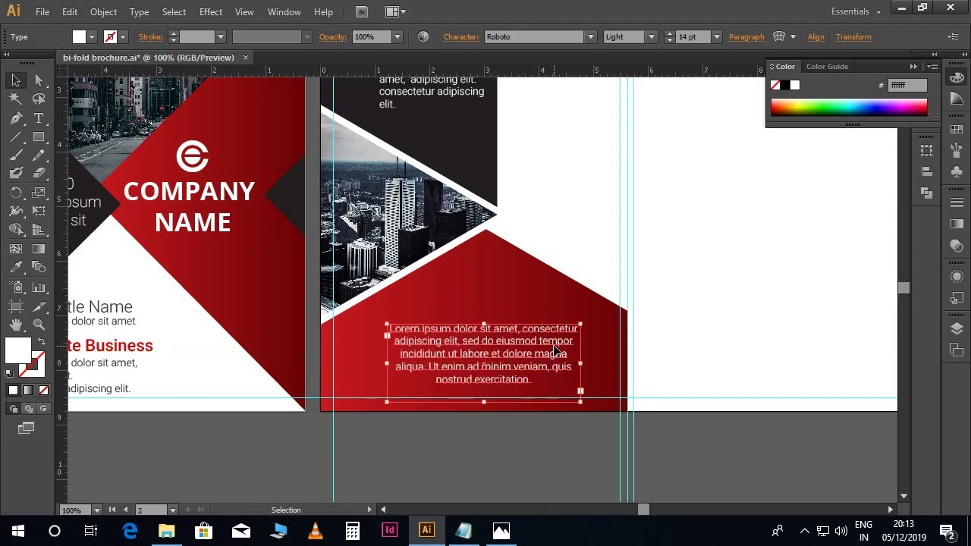
key(Down)
key(Down)
key(Down)
click(702, 440)
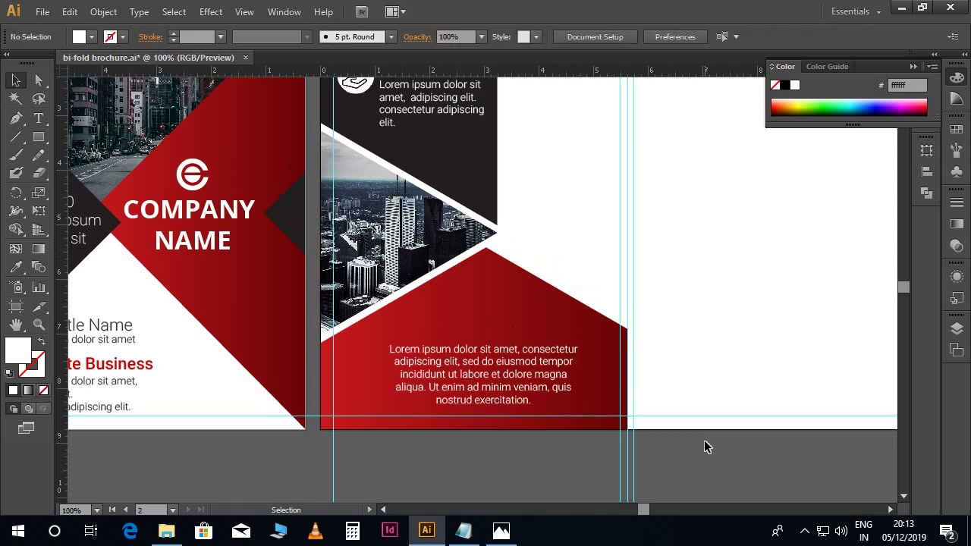
drag(672, 367, 657, 362)
click(513, 355)
key(Left)
key(Left)
key(Left)
key(Left)
key(Left)
key(Left)
key(Left)
key(Left)
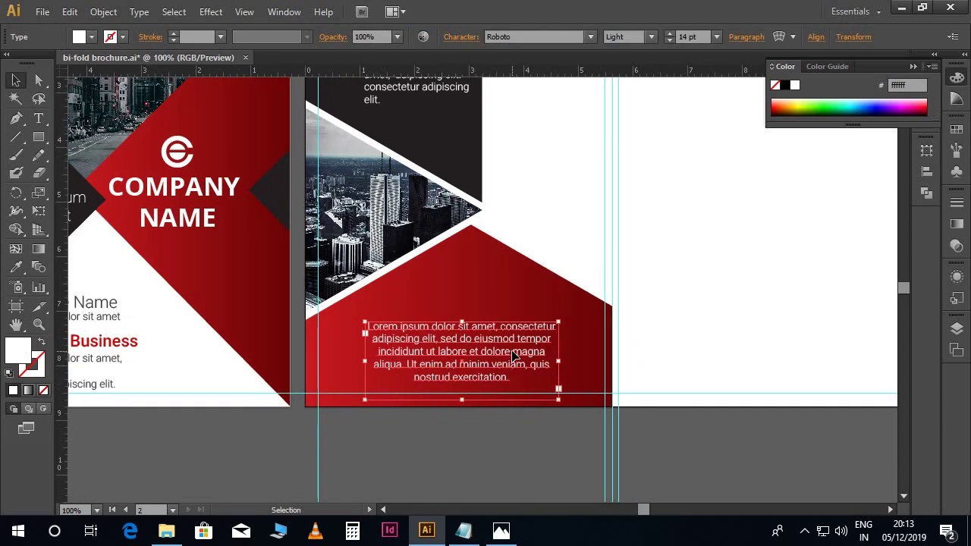
- Add a white quotation mark and centre it just above the red-panel paragraph
key(t)
click(455, 294)
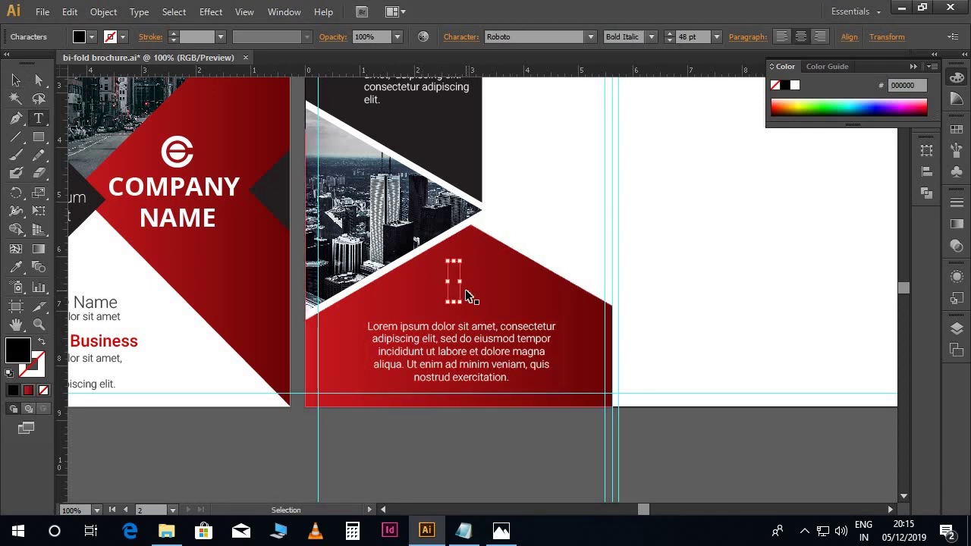
drag(460, 267, 452, 271)
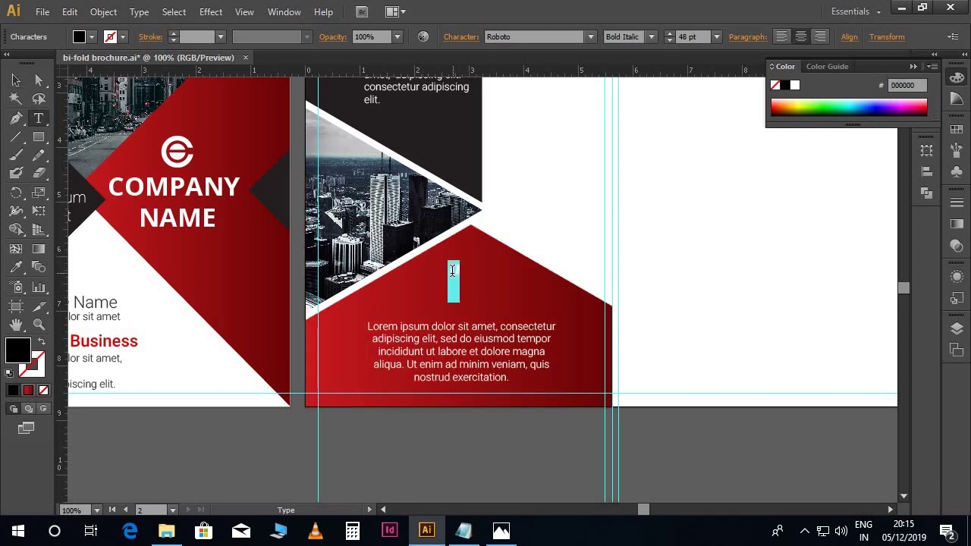
click(795, 86)
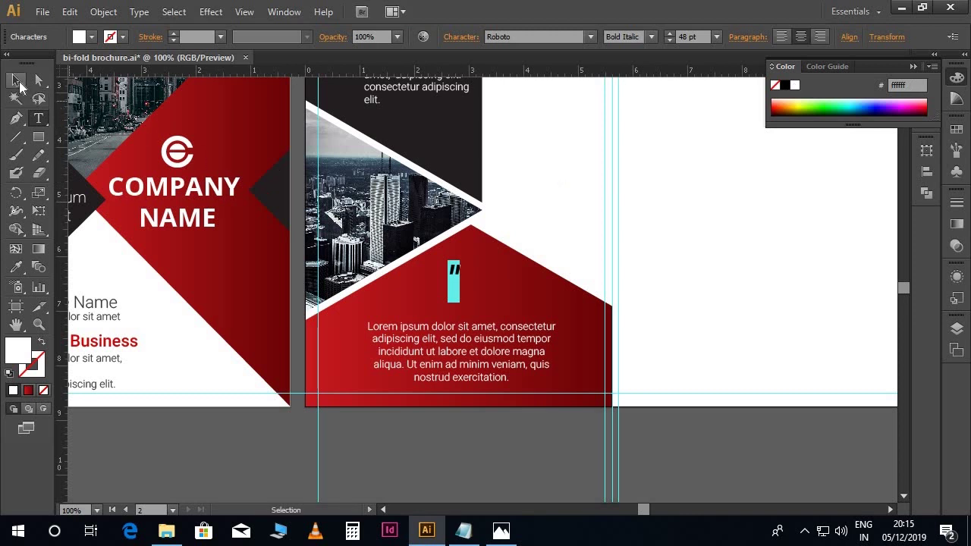
click(16, 79)
key(shift+Down)
key(shift+Down)
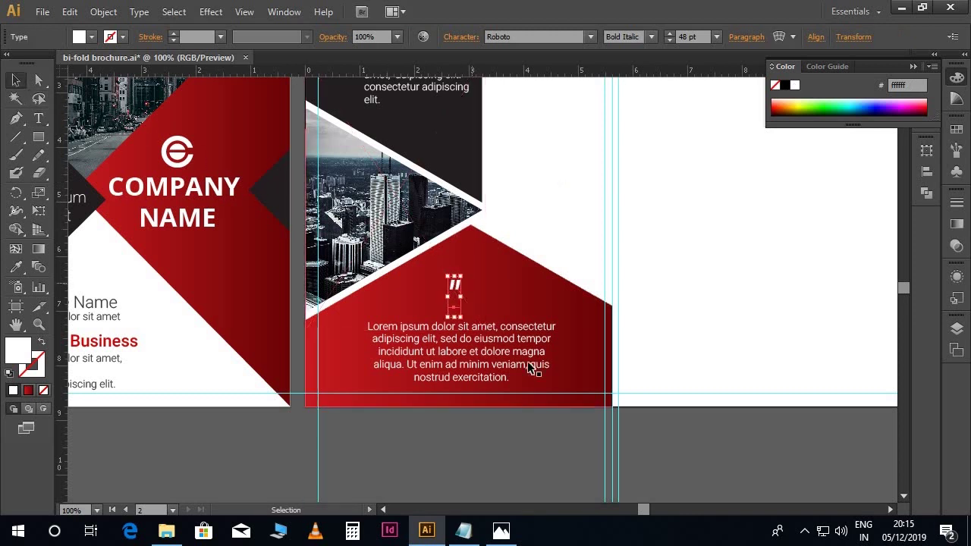
key(Down)
key(Down)
key(Down)
key(Down)
key(Down)
key(Down)
key(Down)
key(Down)
key(Down)
key(Down)
key(Down)
key(Down)
key(shift+Right)
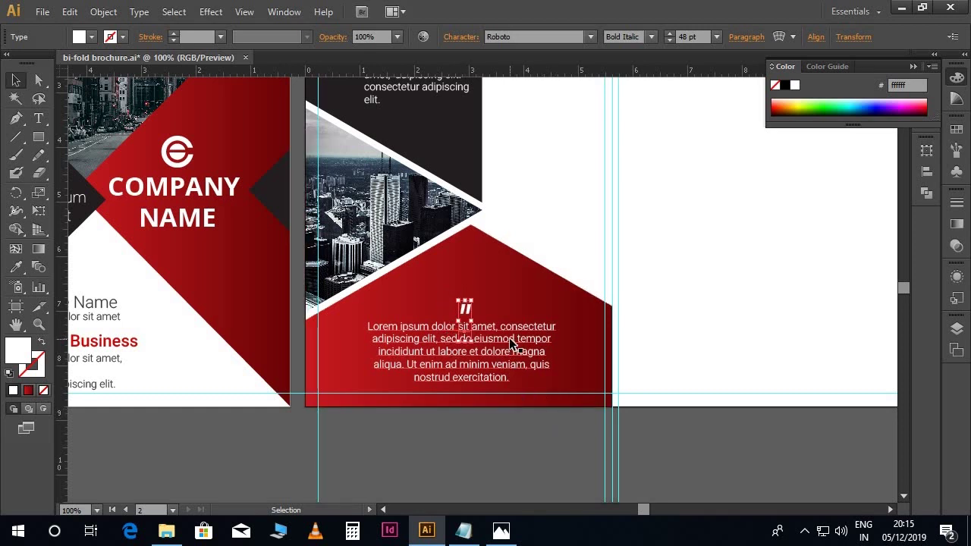
click(551, 423)
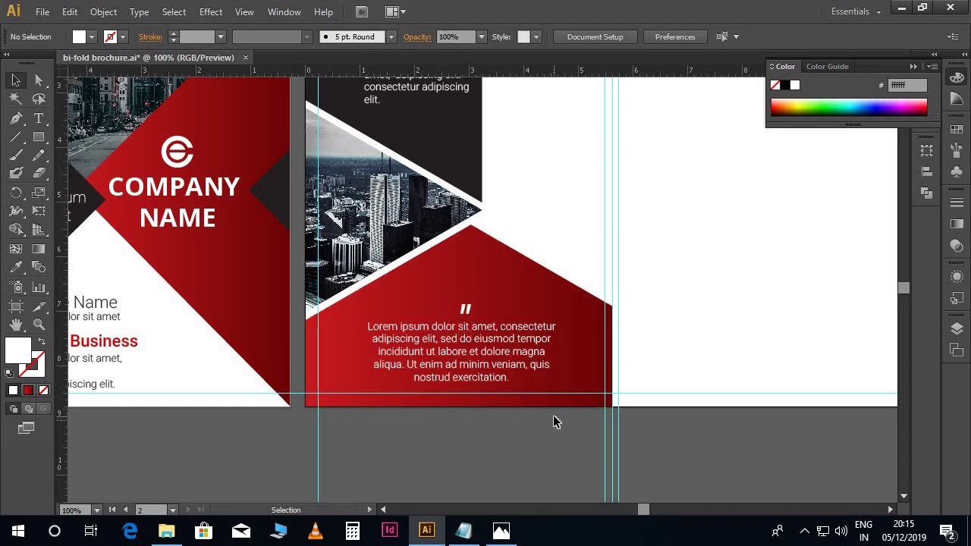
- Select the fugiat line in the Notepad notes
scroll(554, 423, up, 1)
scroll(584, 402, up, 1)
scroll(616, 349, up, 1)
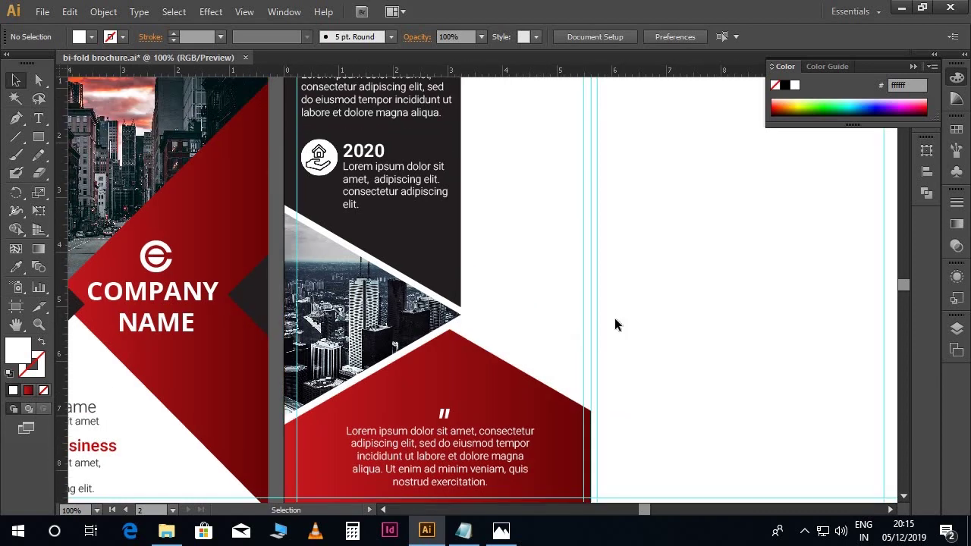
scroll(614, 321, up, 2)
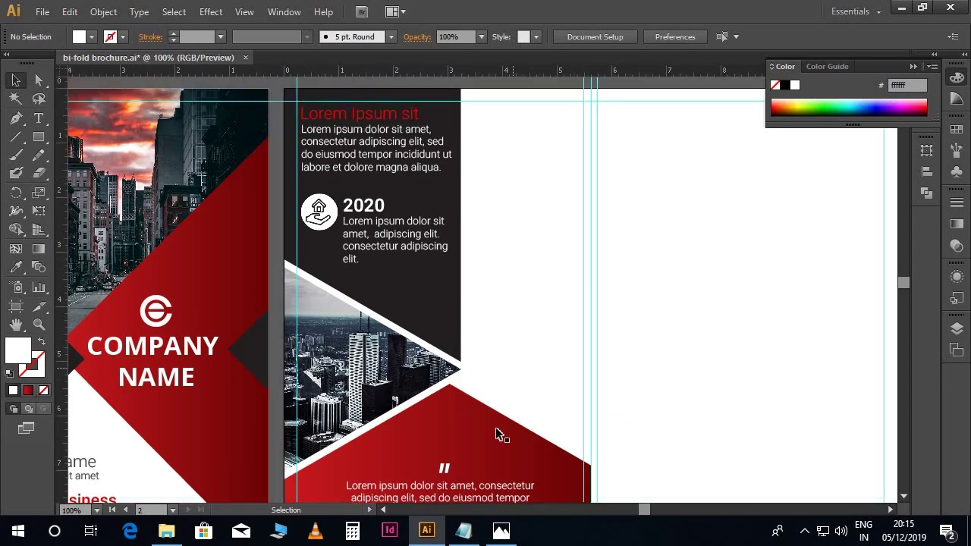
click(463, 530)
click(4, 190)
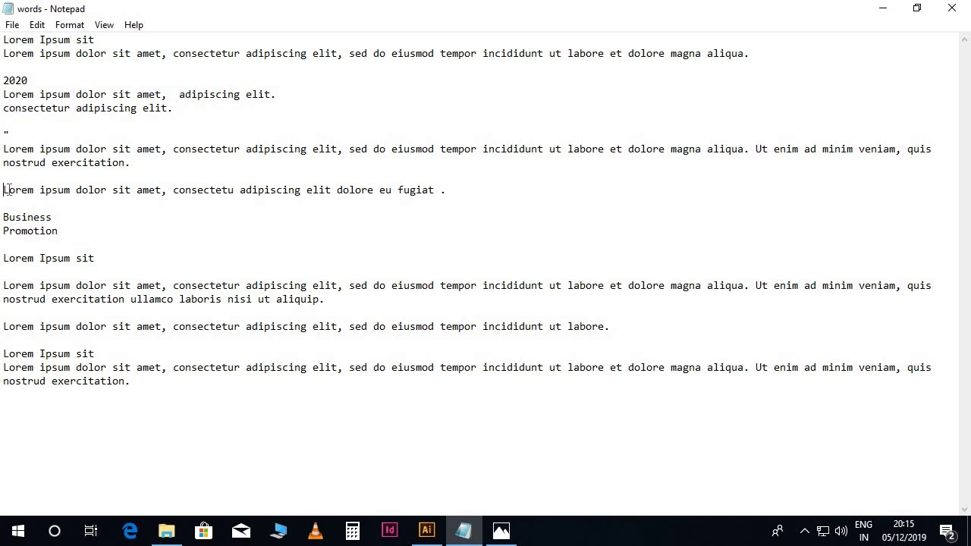
drag(6, 191, 286, 202)
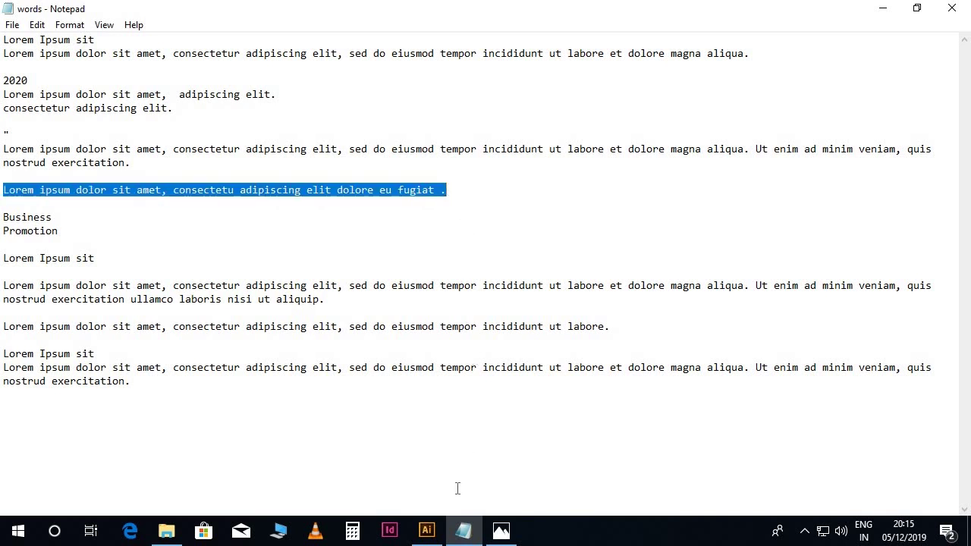
click(426, 531)
scroll(501, 223, up, 1)
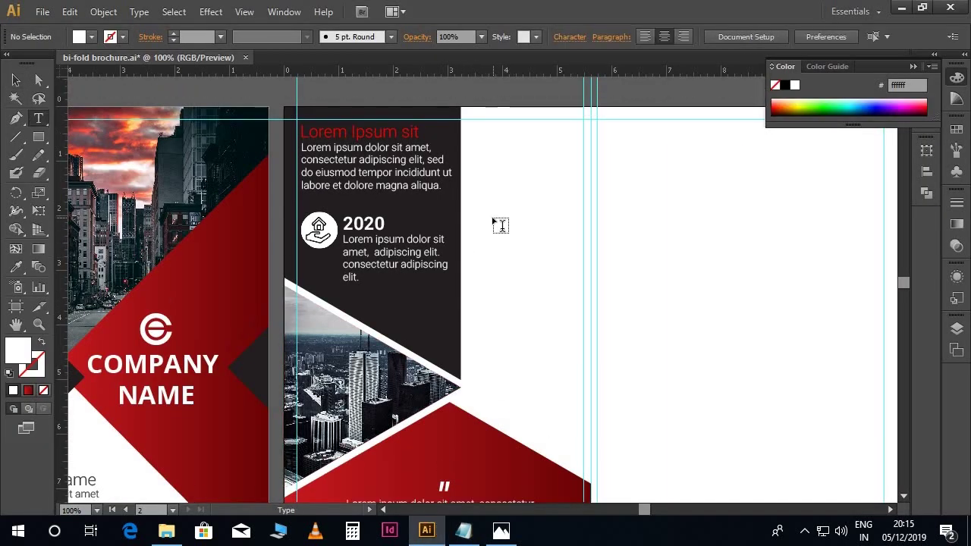
- Paste the fugiat sentence into a white-panel text area styled like the 2020 body text
drag(476, 206, 576, 270)
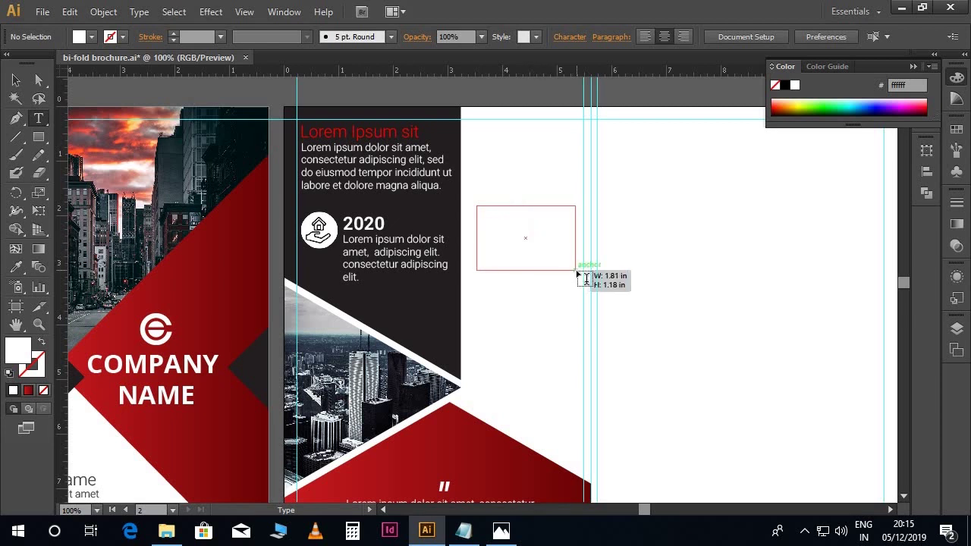
drag(576, 271, 582, 275)
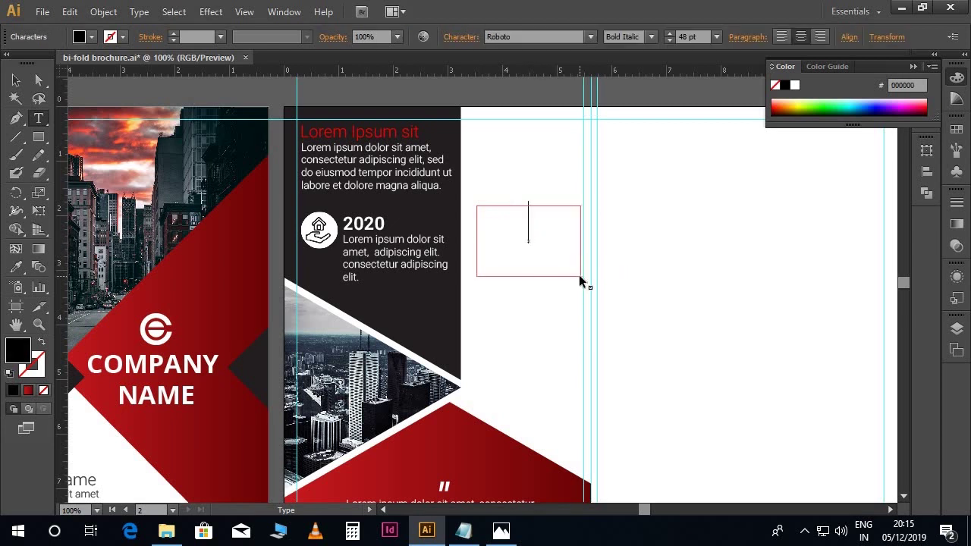
key(ctrl+v)
key(ctrl+a)
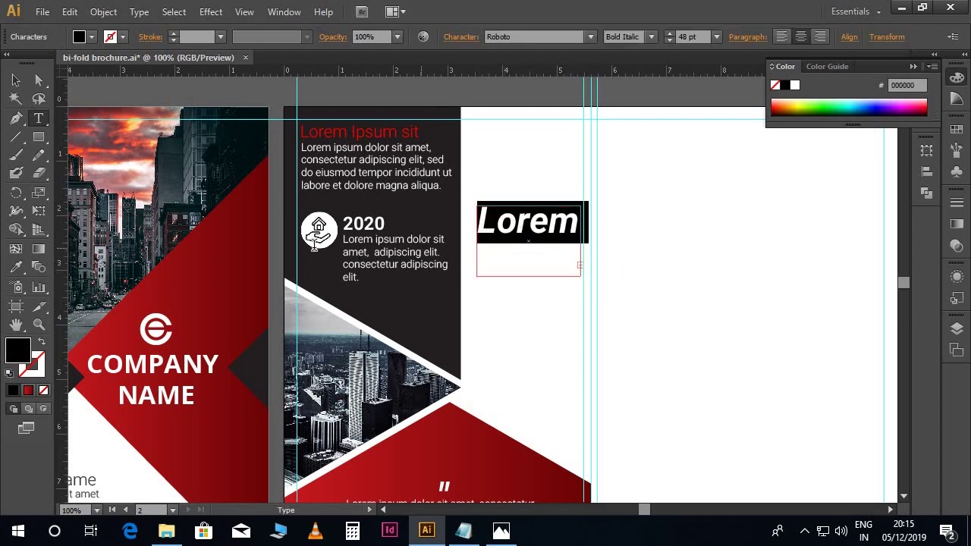
click(16, 267)
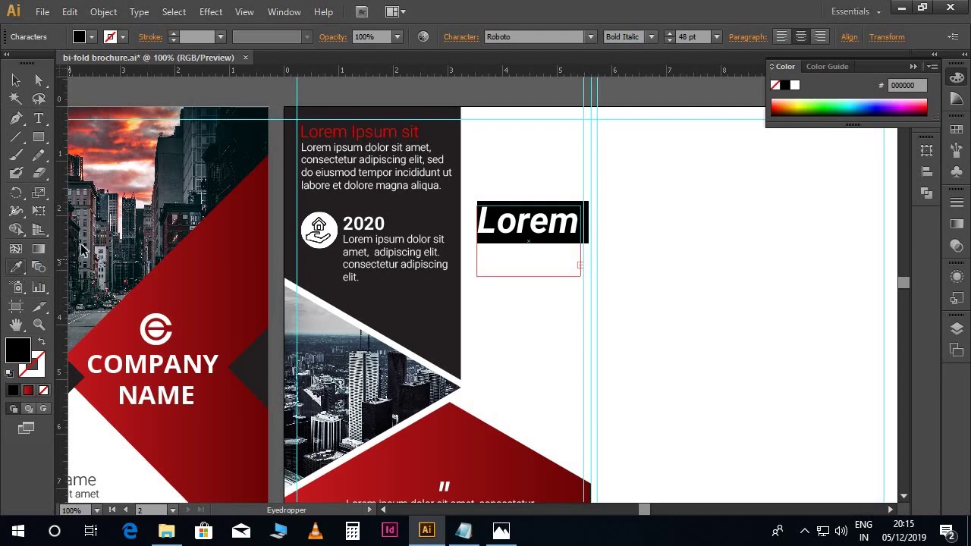
click(381, 186)
- Give the fugiat text a dark 231f20 fill and deselect it
key(ctrl+shift+a)
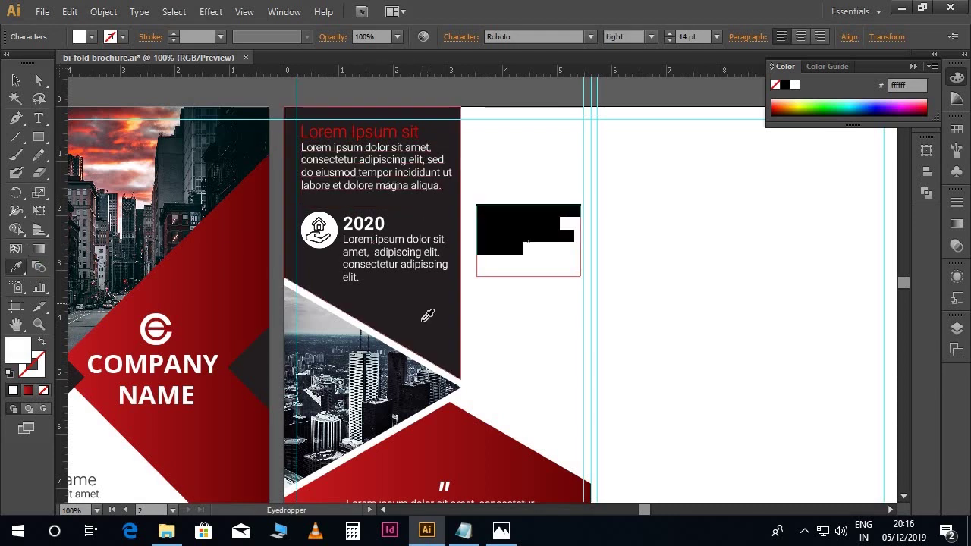
click(423, 320)
key(v)
click(14, 82)
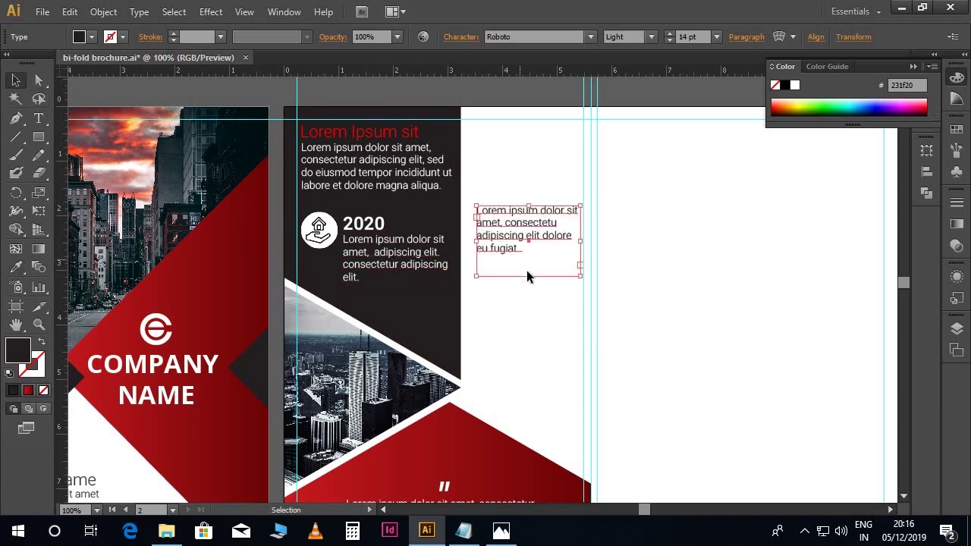
click(536, 306)
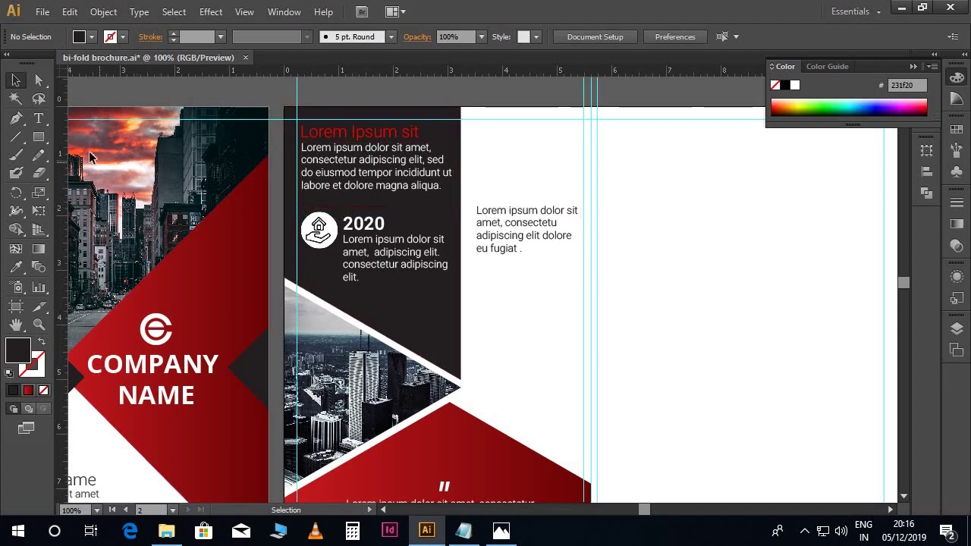
click(39, 136)
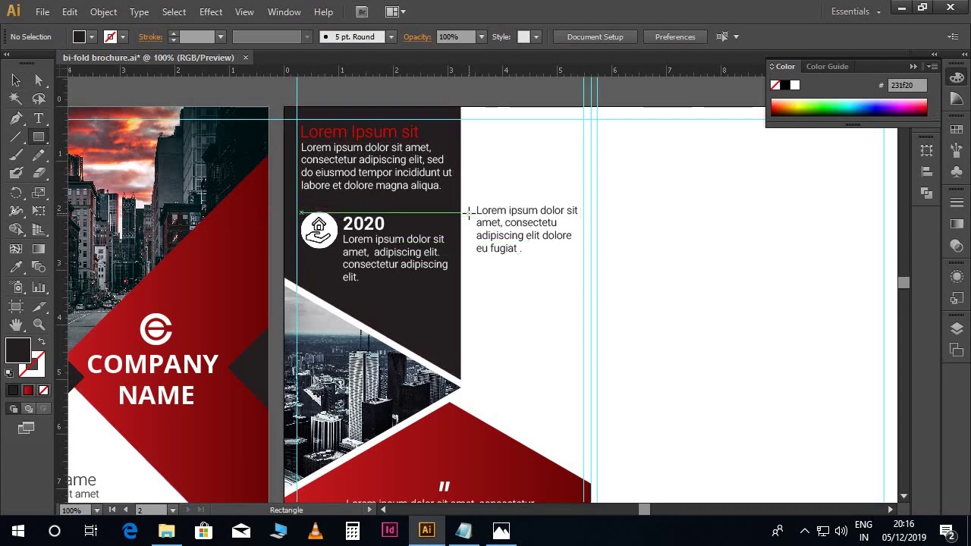
- Draw a small square beside the fugiat text
drag(466, 208, 476, 218)
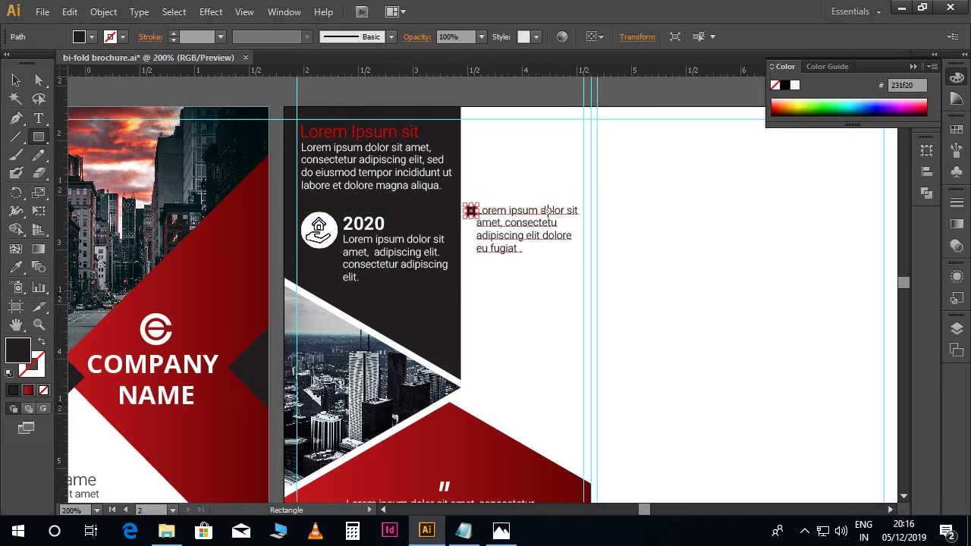
key(ctrl+plus)
scroll(547, 210, up, 2)
scroll(532, 208, up, 1)
- Colour the small square with the title's red using the Eyedropper
key(v)
shift+click(490, 205)
scroll(488, 204, up, 1)
scroll(490, 203, up, 2)
scroll(489, 203, up, 1)
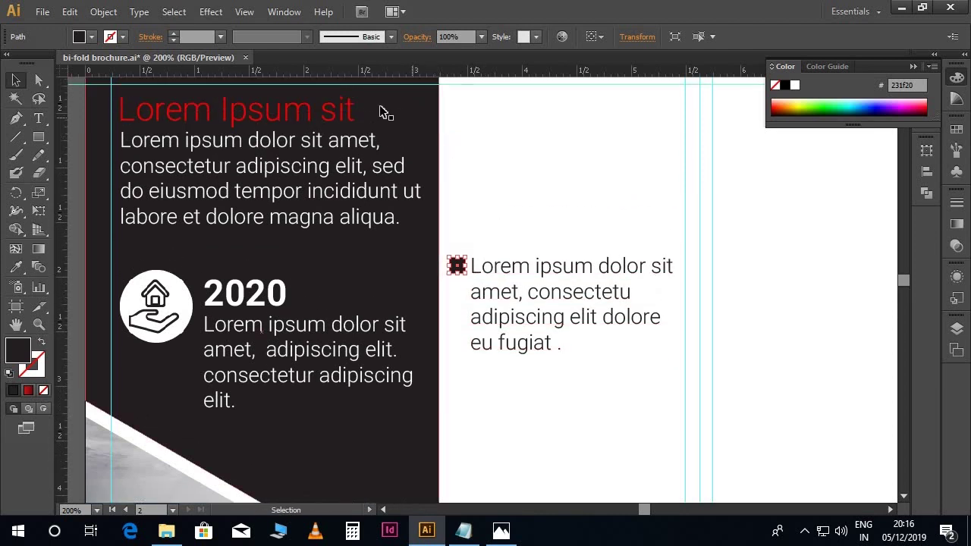
key(i)
click(351, 107)
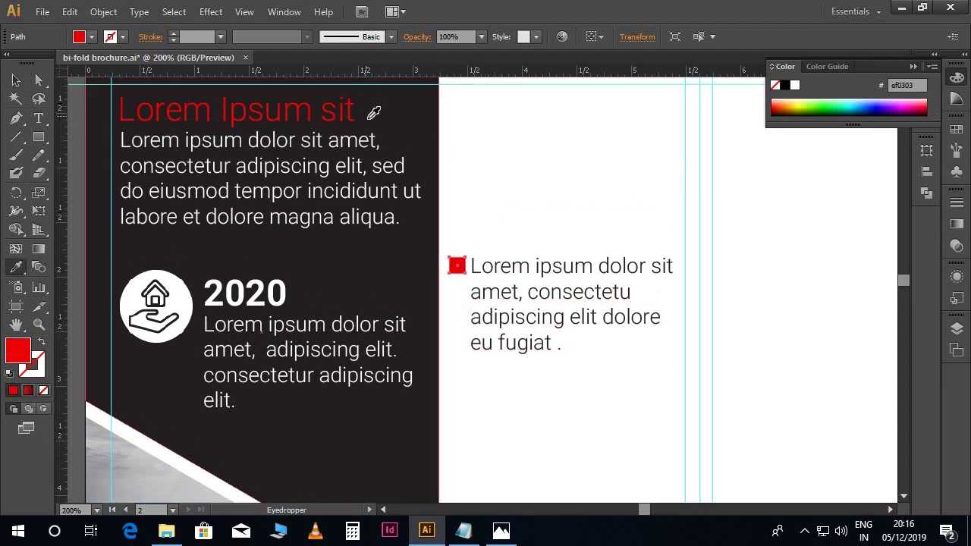
key(v)
scroll(535, 190, down, 3)
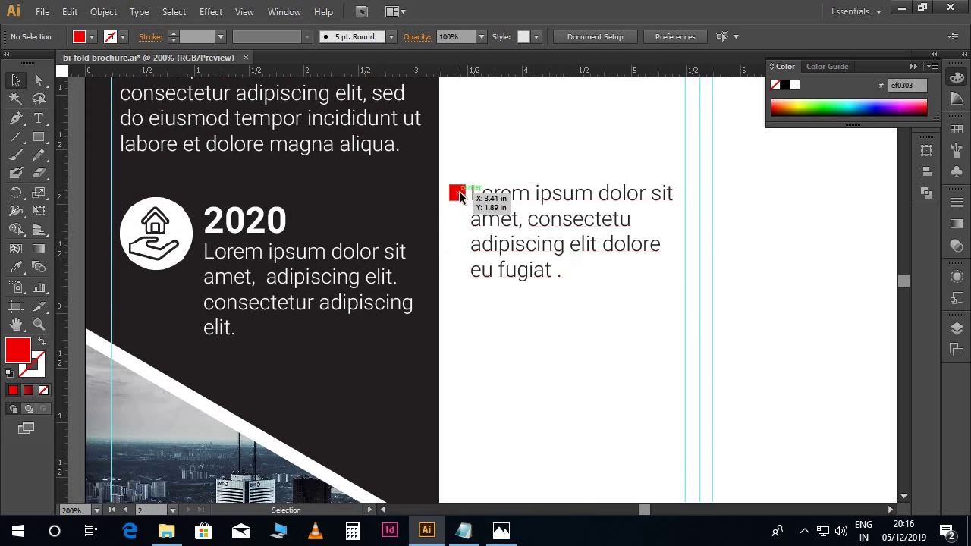
click(508, 154)
- Select the red square together with its text and nudge them slightly right
scroll(509, 155, down, 1)
scroll(507, 160, down, 1)
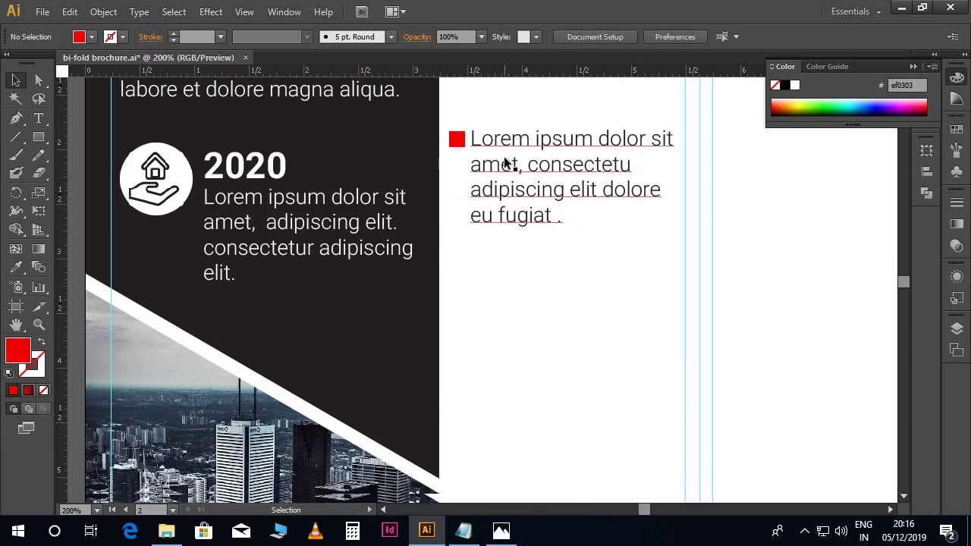
drag(582, 261, 459, 144)
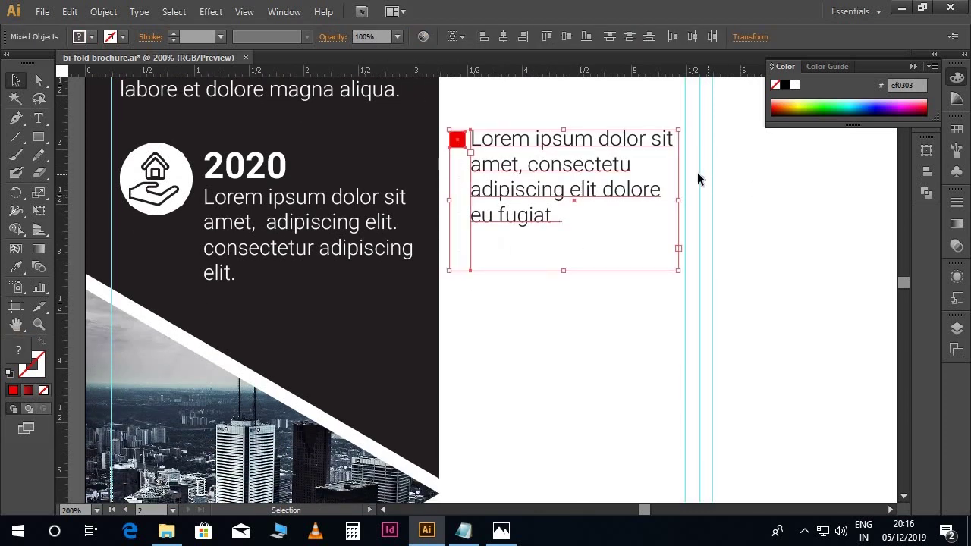
key(Right)
key(Right)
key(Right)
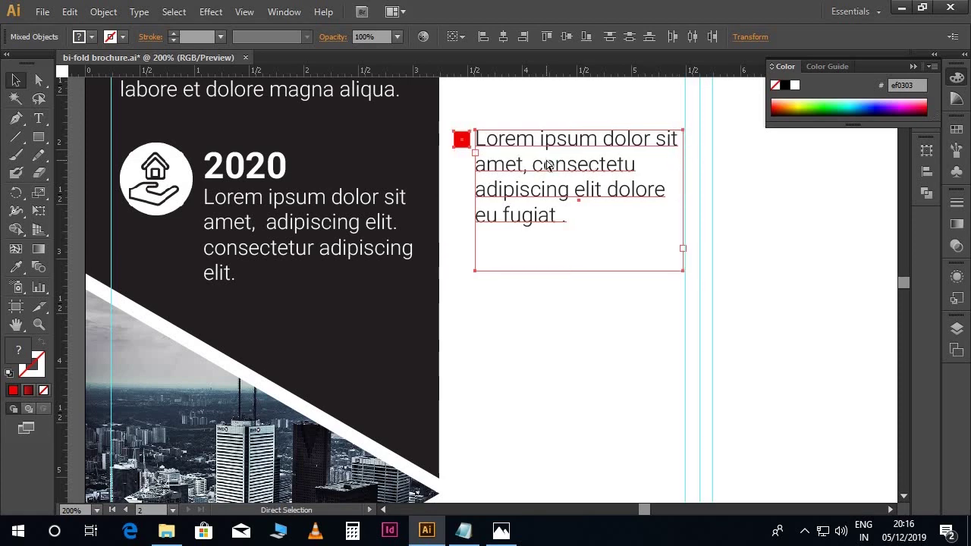
- Duplicate the bullet item straight down as a second entry
key(ctrl+minus)
key(ctrl+minus)
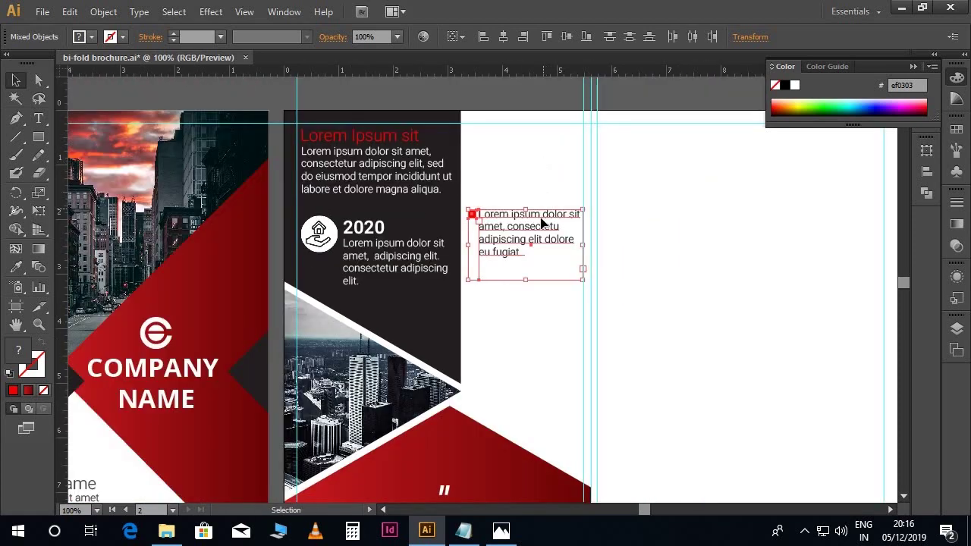
drag(541, 241, 542, 301)
click(675, 261)
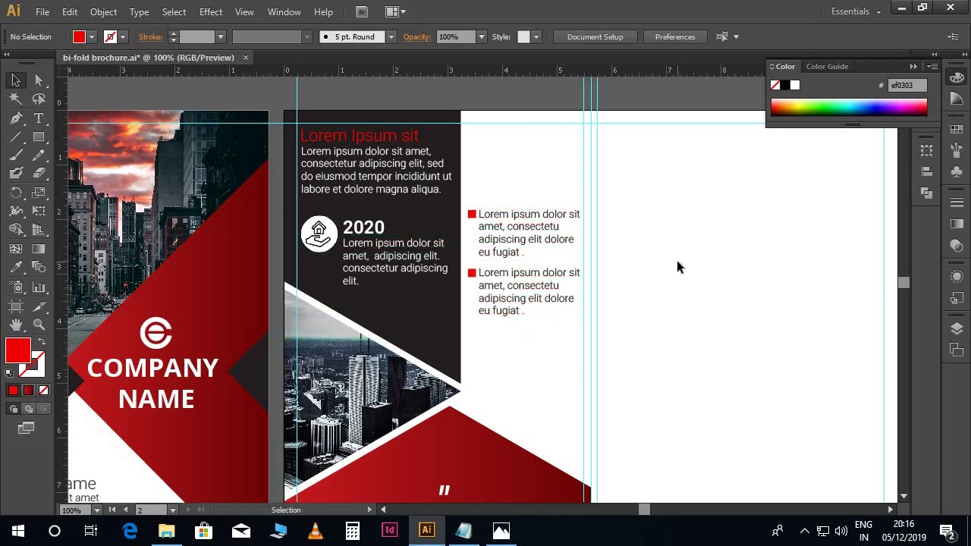
drag(677, 261, 633, 230)
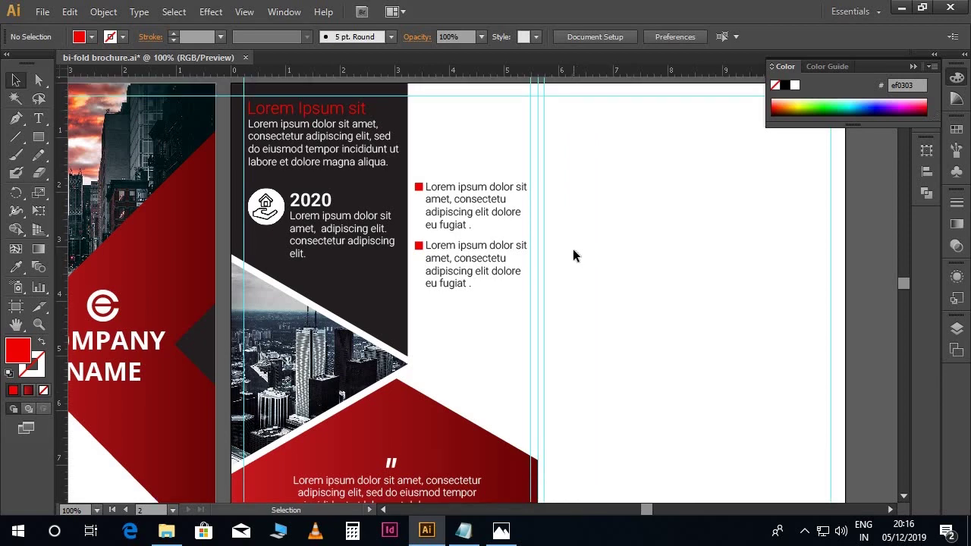
- Draw a red rectangle across the top of the right panel
key(ctrl+minus)
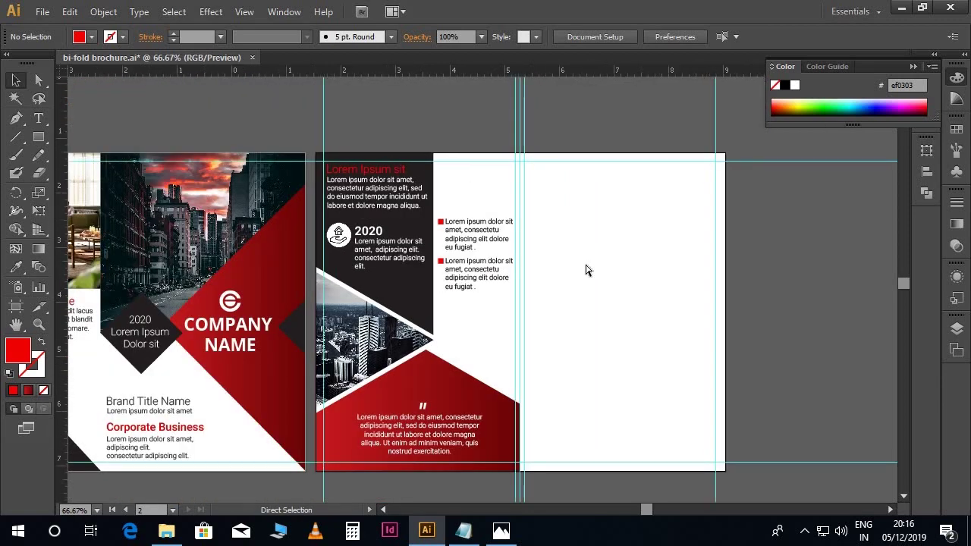
key(ctrl+plus)
mouse_move(585, 254)
mouse_down()
mouse_move(529, 198)
mouse_move(502, 205)
mouse_up()
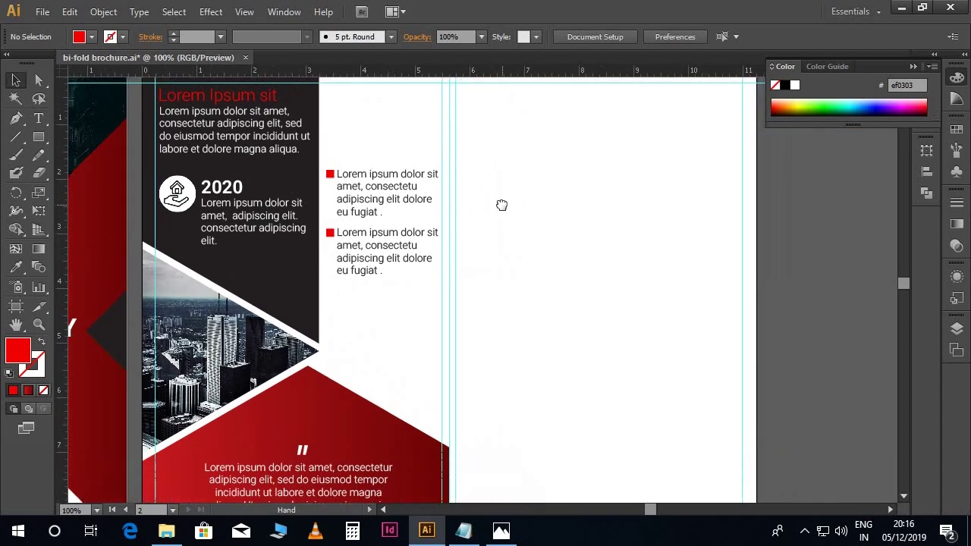
scroll(519, 218, up, 2)
scroll(684, 317, down, 1)
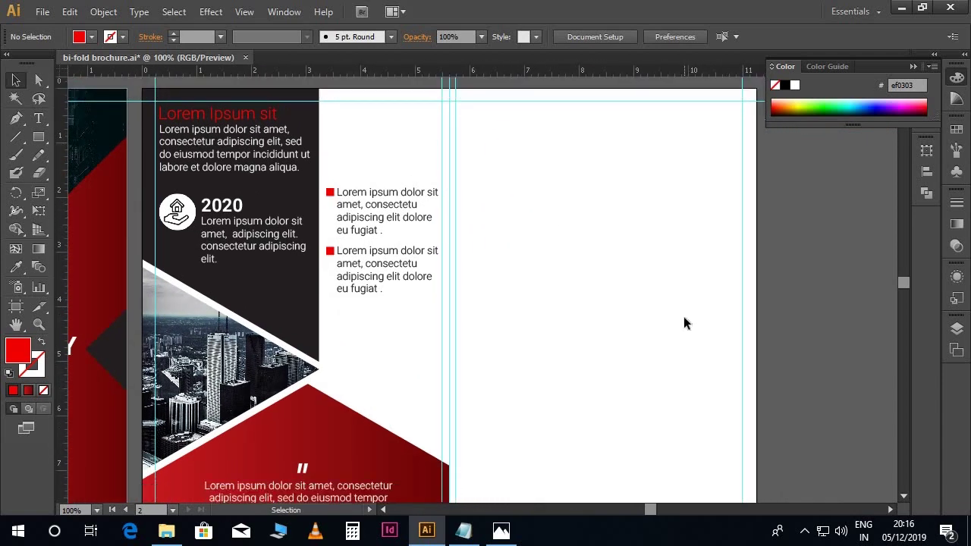
scroll(684, 316, up, 1)
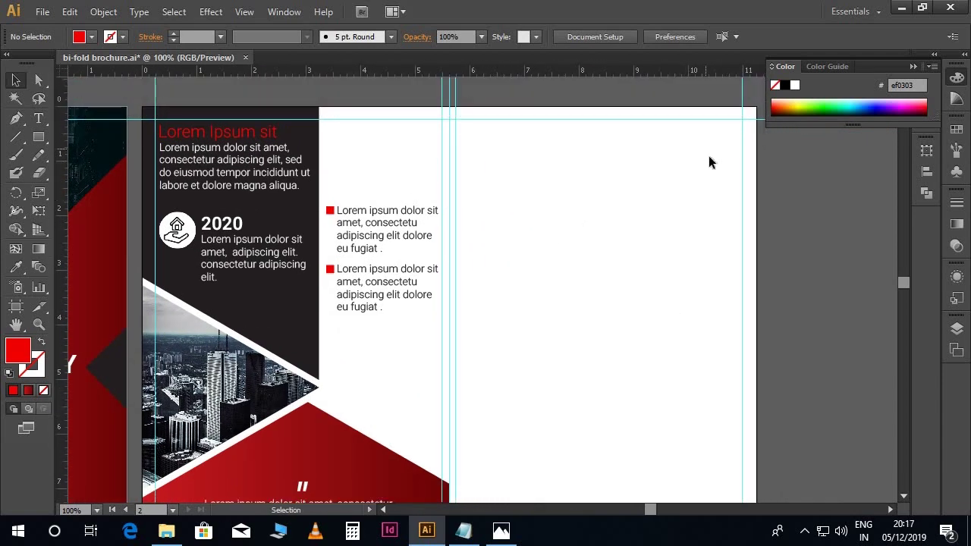
click(39, 136)
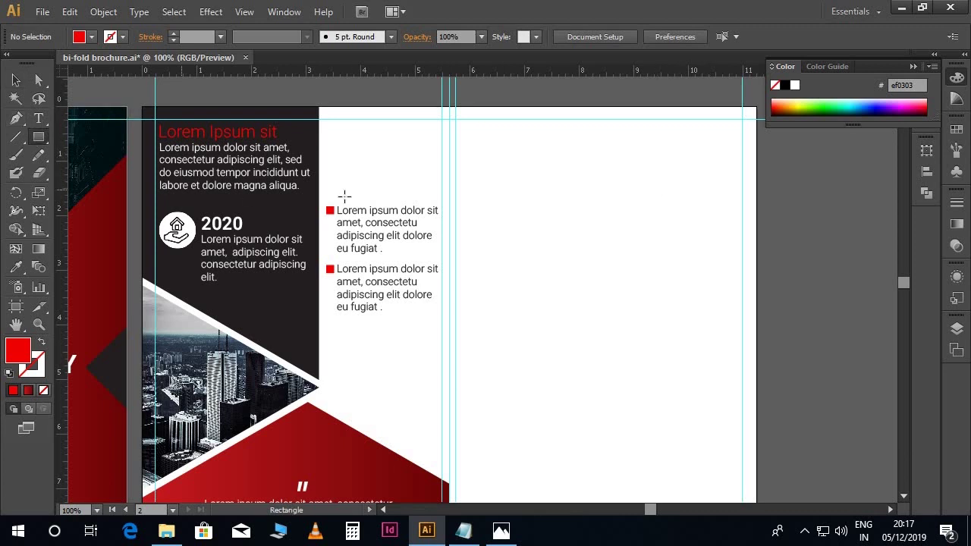
drag(448, 107, 757, 294)
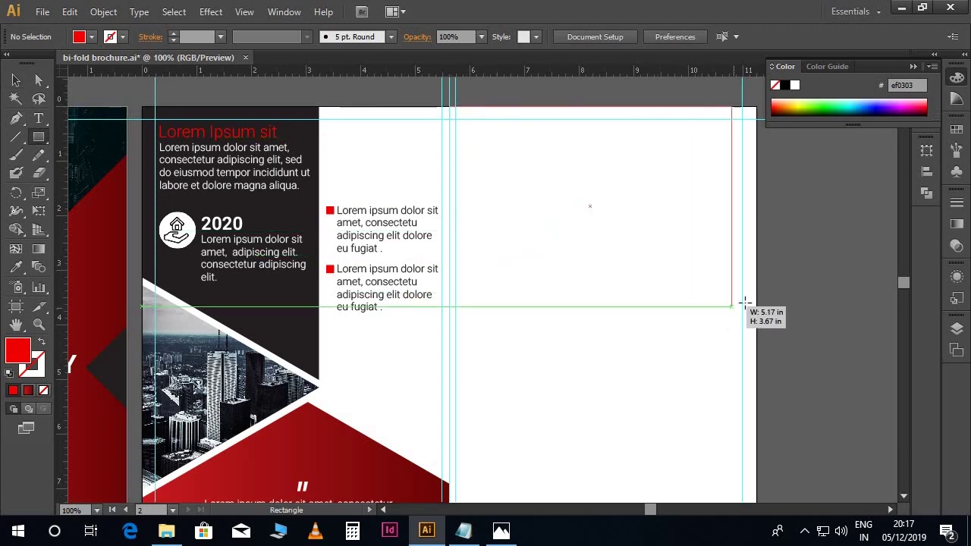
- Drag the rectangle's bottom-left anchor up to the top edge to form a triangle
key(v)
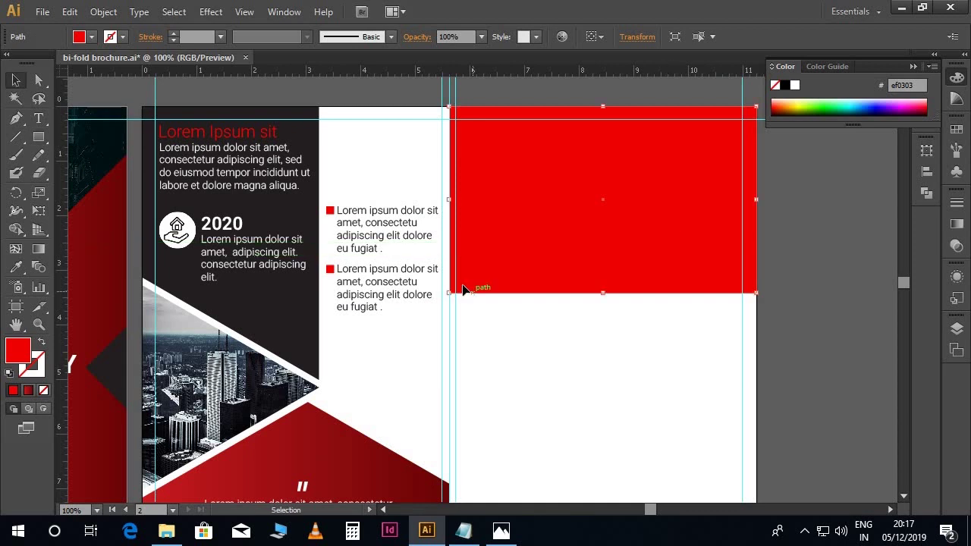
click(39, 80)
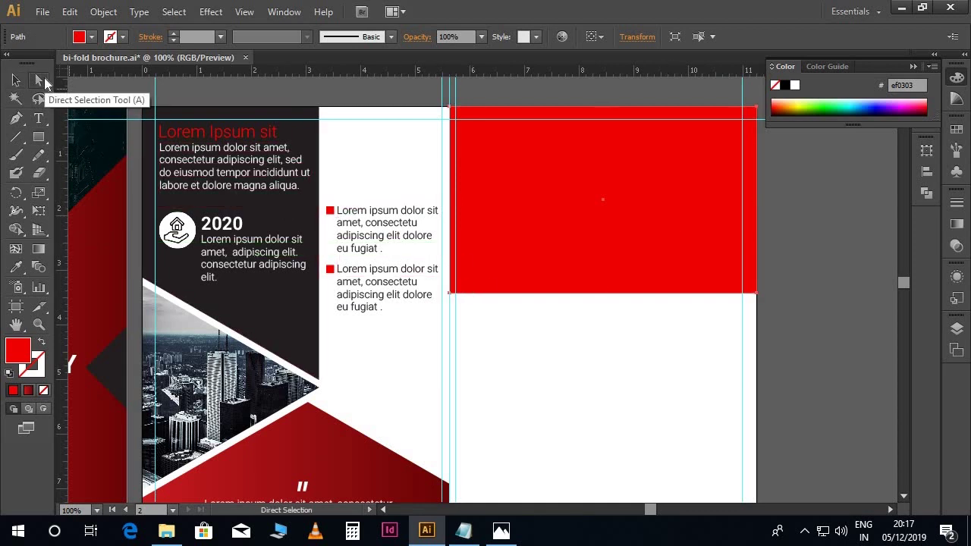
click(450, 294)
drag(450, 296, 452, 109)
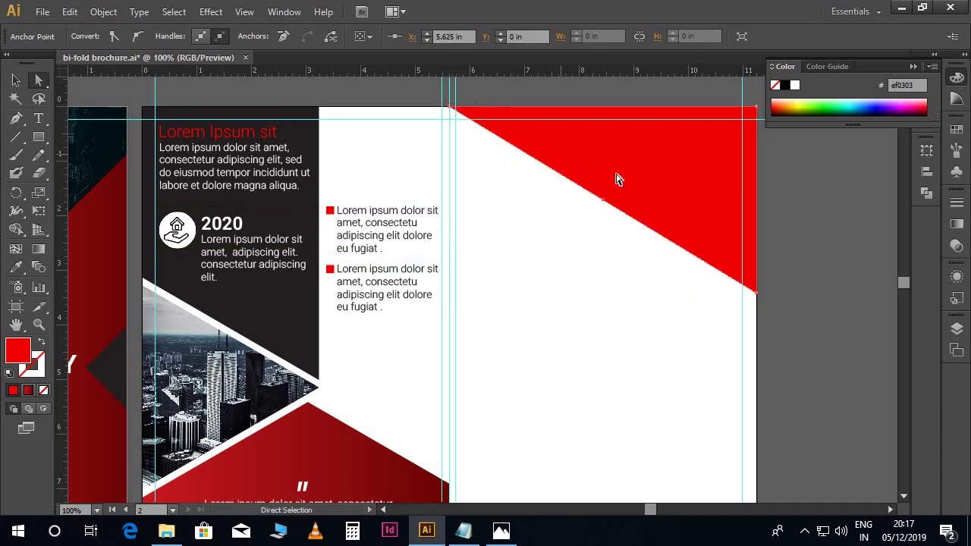
key(v)
click(779, 212)
drag(772, 228, 730, 219)
click(557, 180)
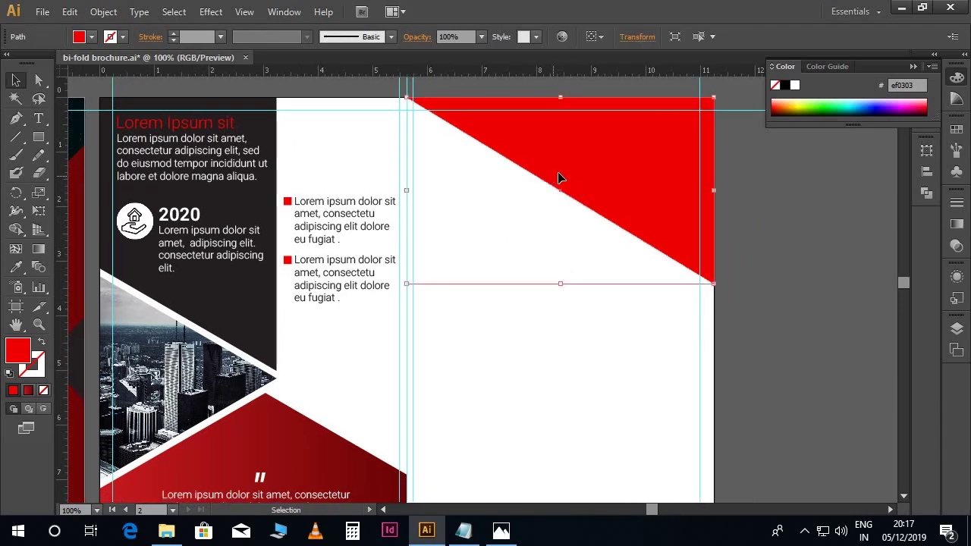
click(47, 17)
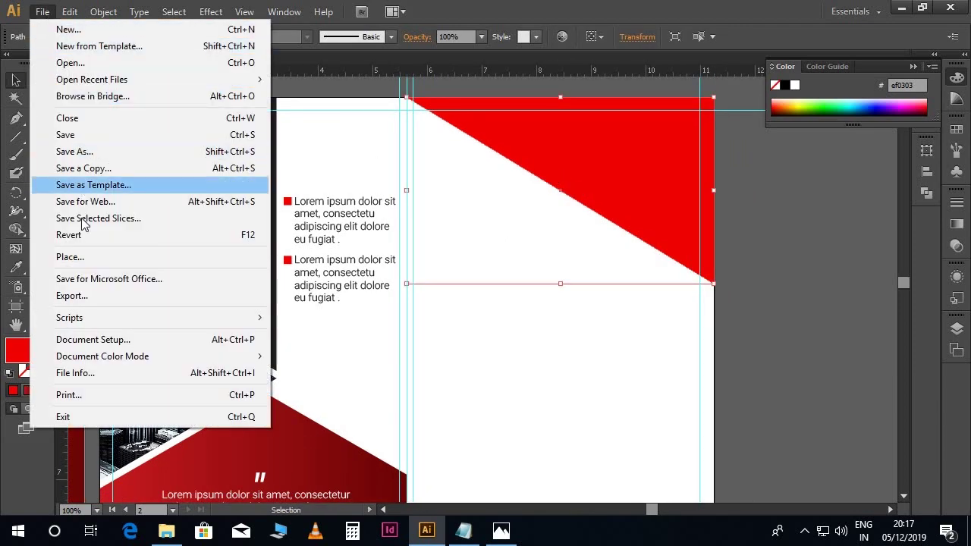
- Place the aerial city photo and scale it down to about half size
click(81, 257)
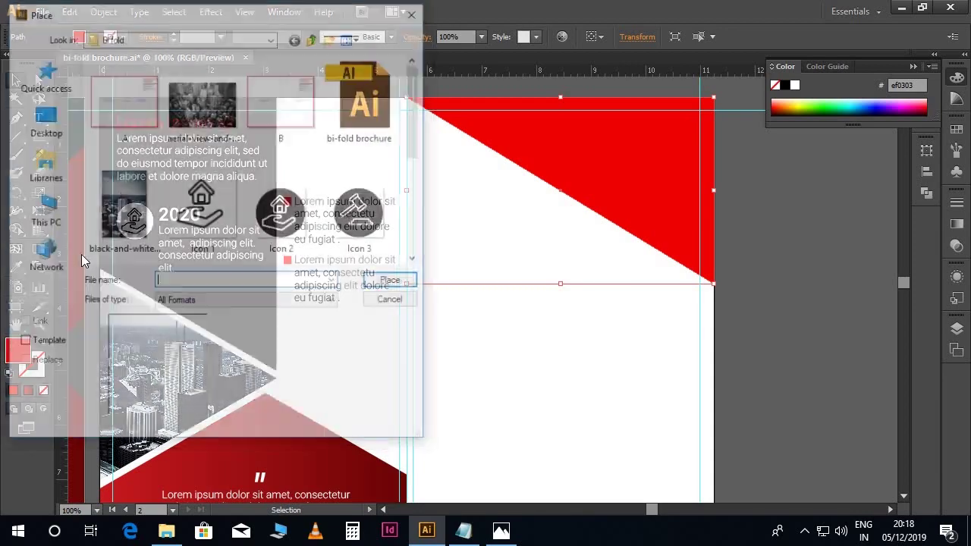
click(190, 129)
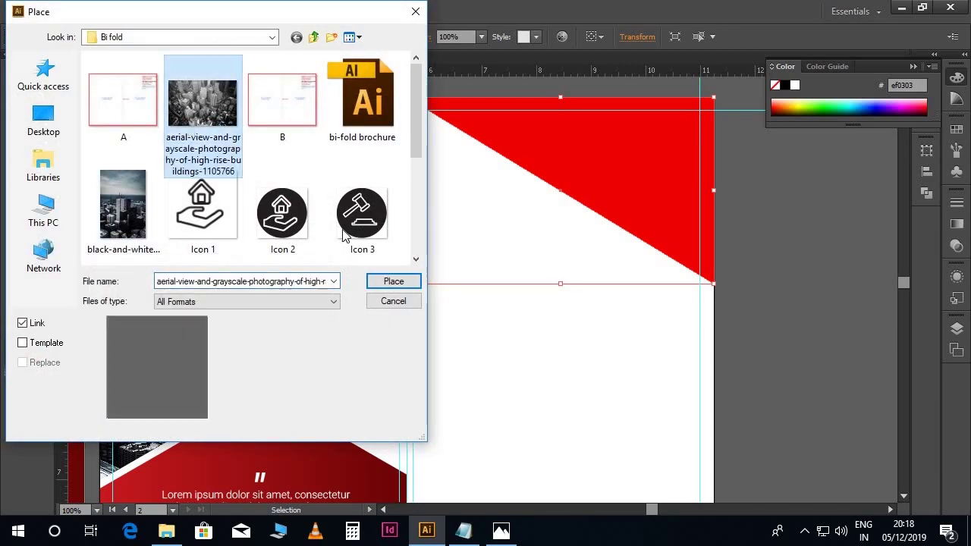
click(392, 280)
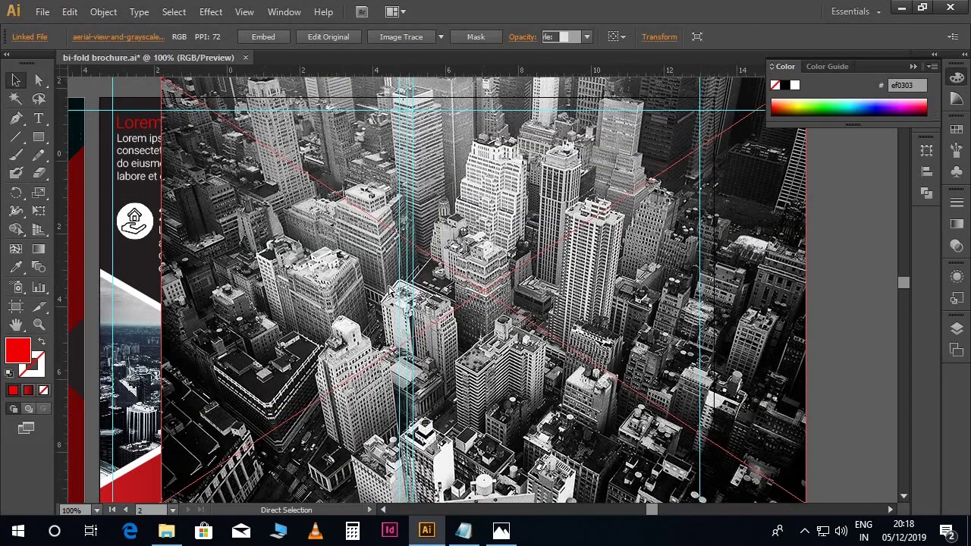
key(ctrl+minus)
key(ctrl+minus)
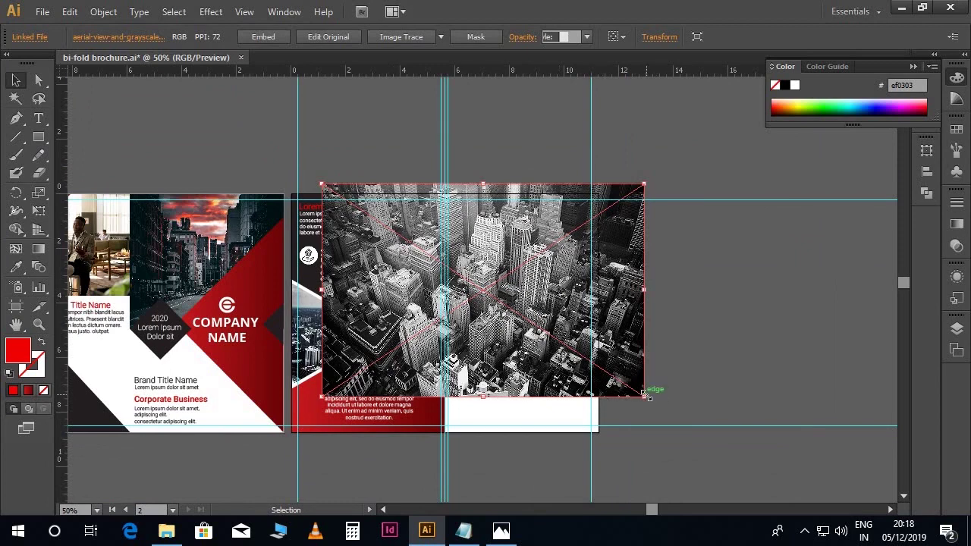
mouse_move(648, 396)
mouse_down()
mouse_move(563, 343)
mouse_move(558, 319)
mouse_move(570, 284)
mouse_up()
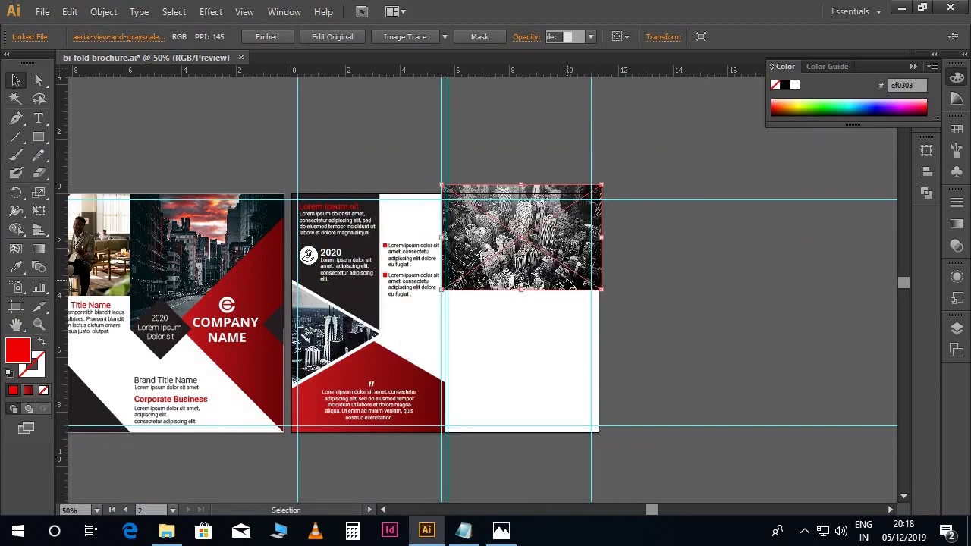
key(ctrl+plus)
key(ctrl+plus)
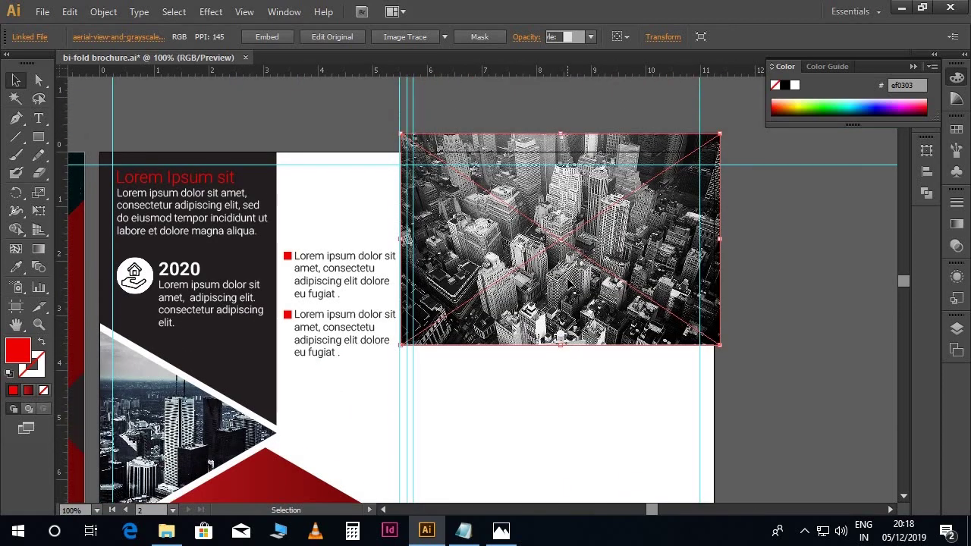
scroll(628, 259, right, 1)
scroll(628, 259, up, 1)
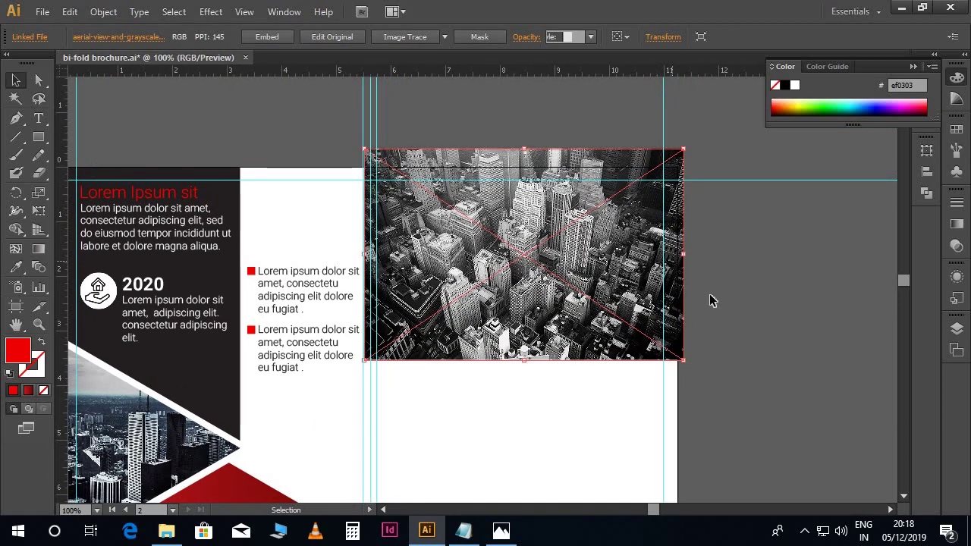
- Move the photo beneath the red triangle in Layers and make a clipping mask
click(957, 329)
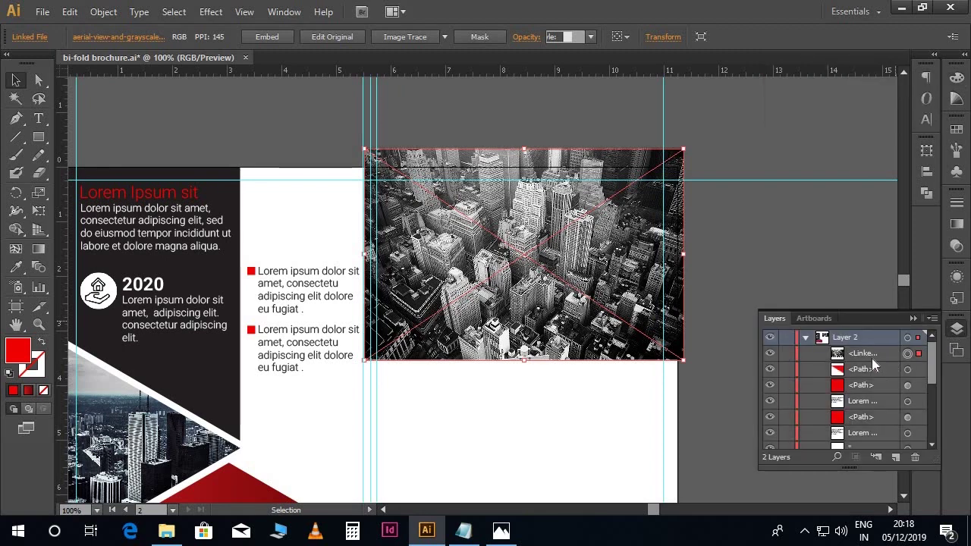
drag(873, 359, 884, 381)
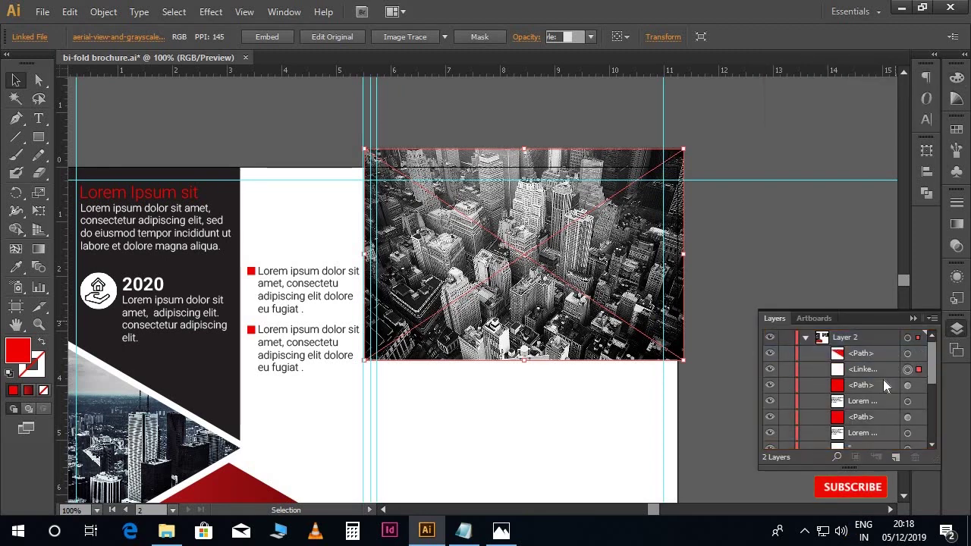
shift+click(627, 227)
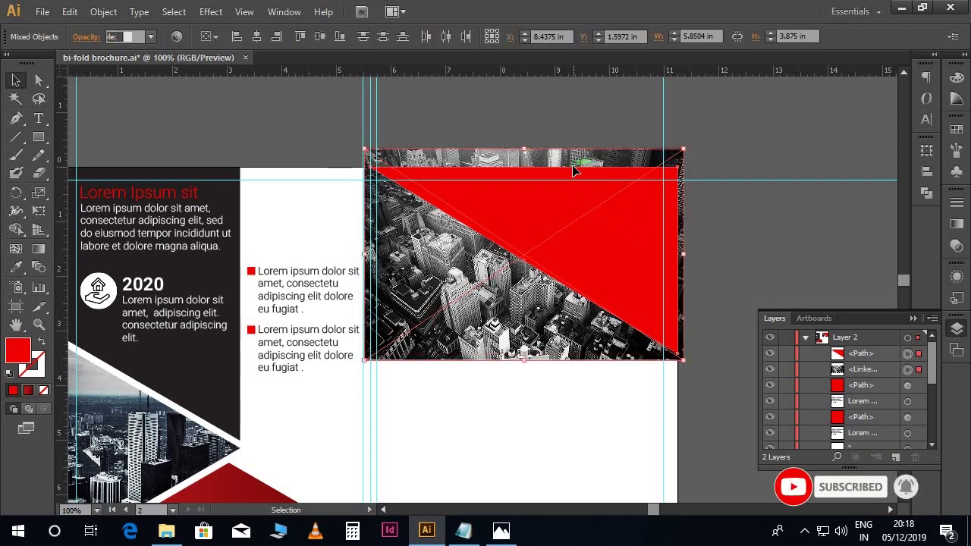
right_click(579, 159)
click(623, 243)
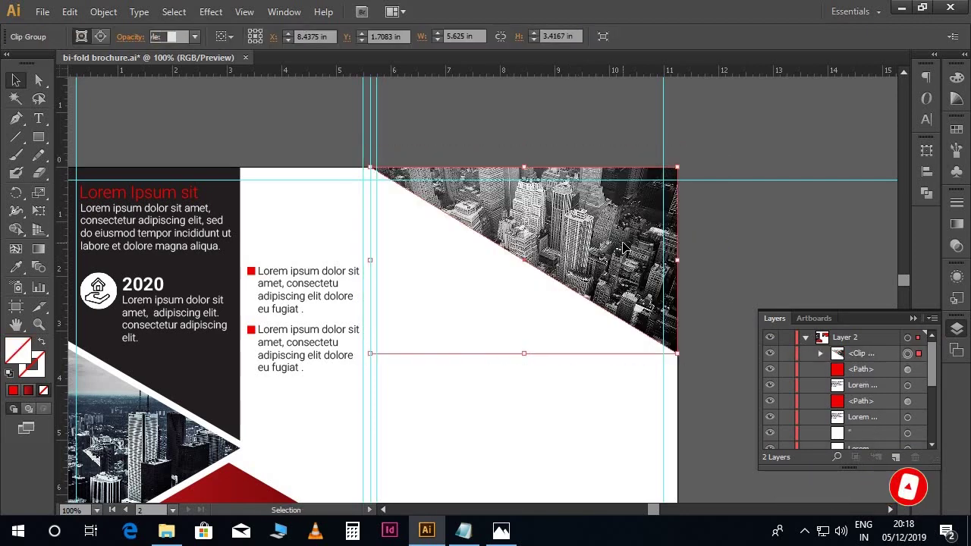
click(914, 319)
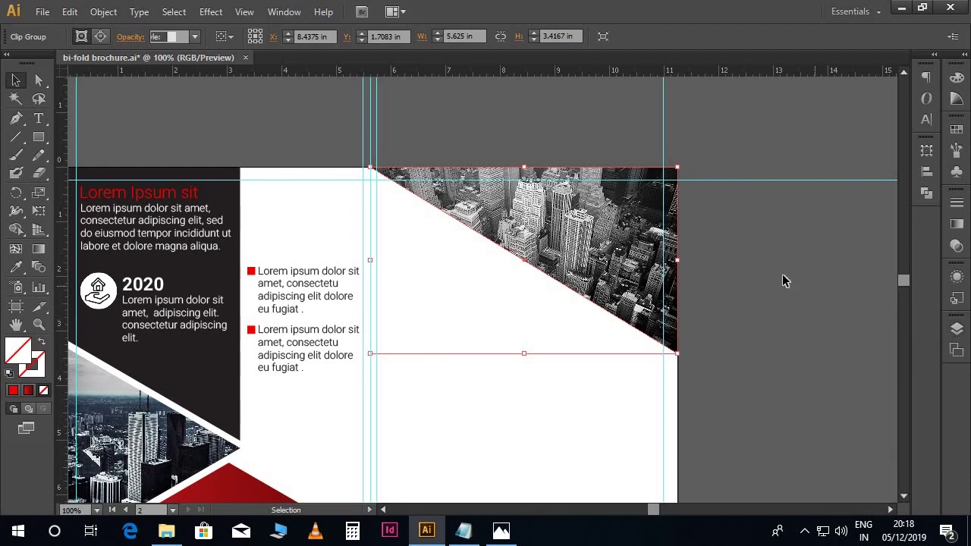
click(750, 270)
scroll(755, 271, down, 3)
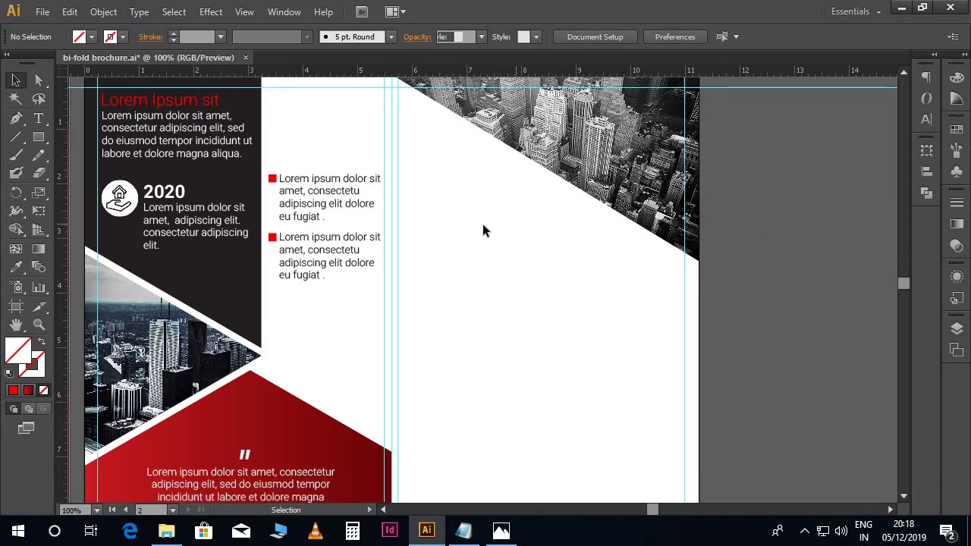
scroll(486, 232, down, 1)
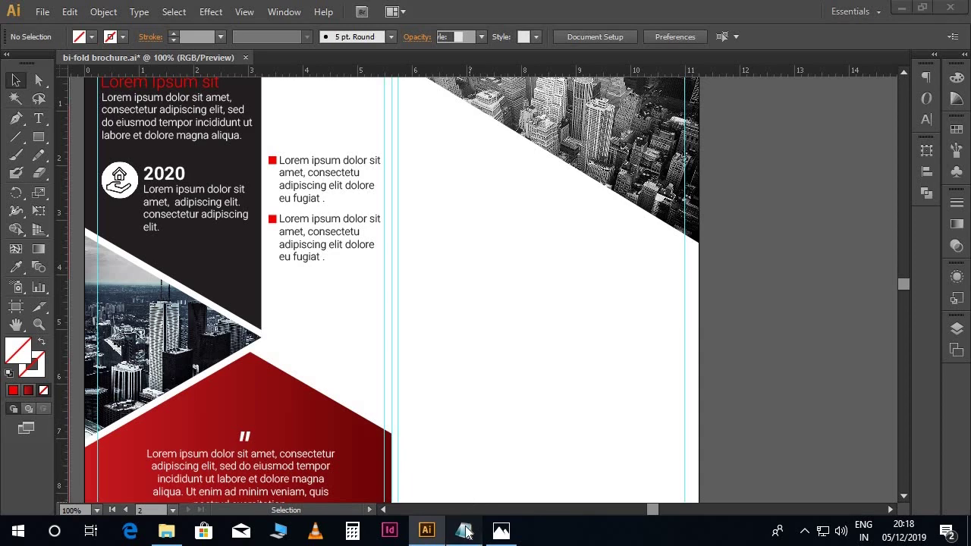
- Paste the Business Promotion text from Notepad into a new text area at the panel top
click(463, 531)
drag(60, 230, 13, 217)
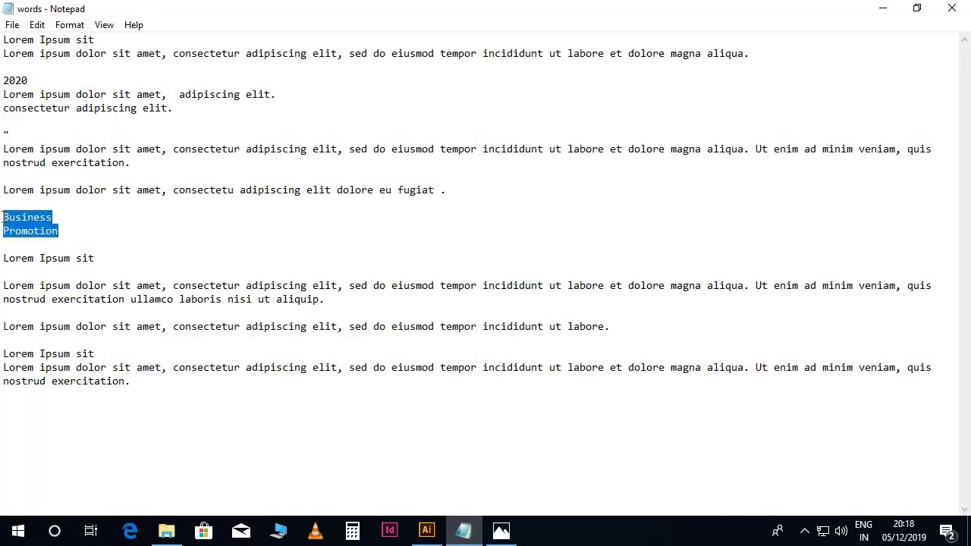
click(426, 530)
scroll(486, 341, up, 3)
key(t)
drag(398, 185, 498, 227)
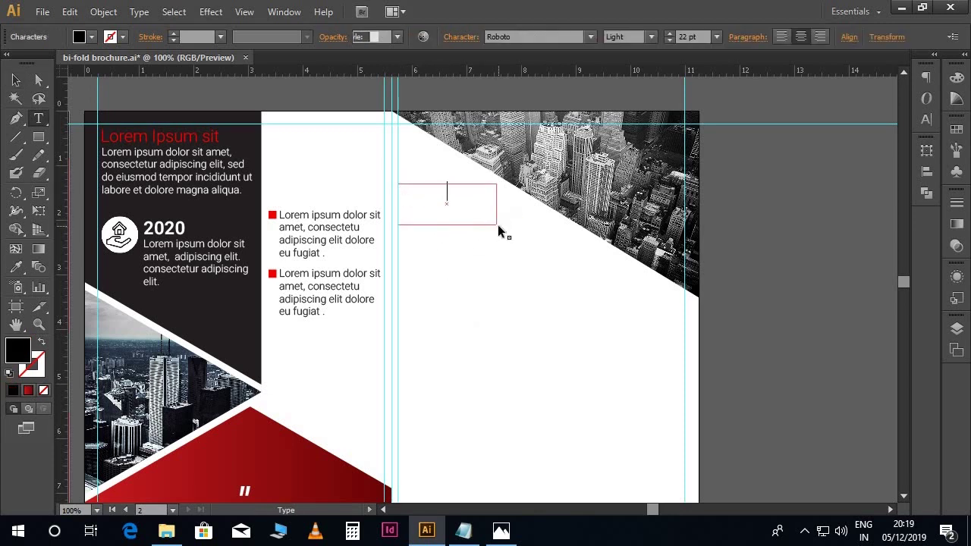
text(Business Promotion)
key(Escape)
- Left-align the heading text and set its weight to Bold
triple_click(494, 220)
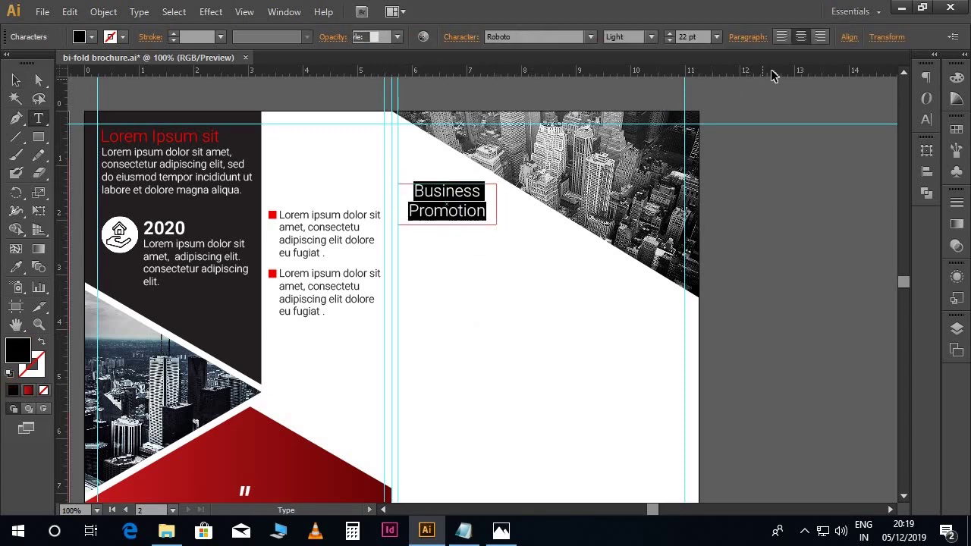
click(782, 38)
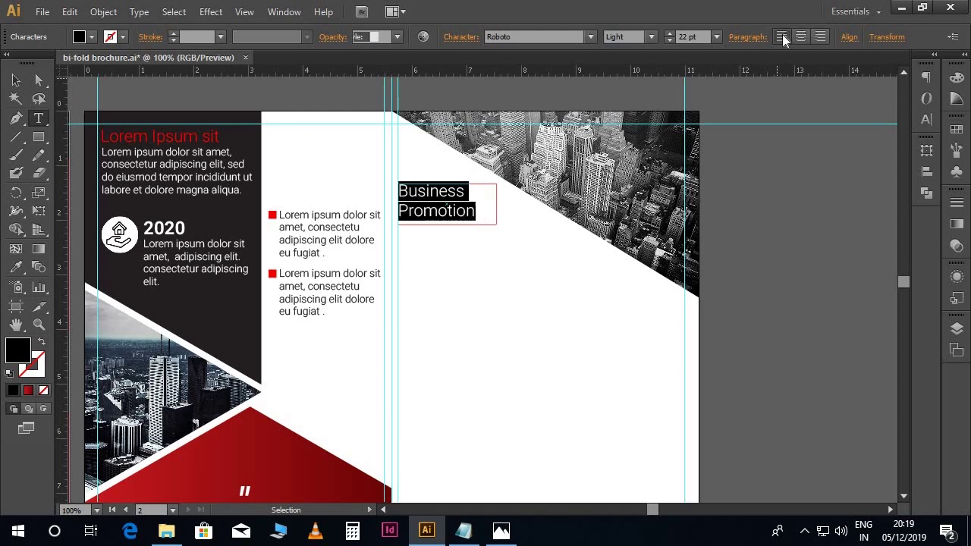
click(647, 42)
click(648, 149)
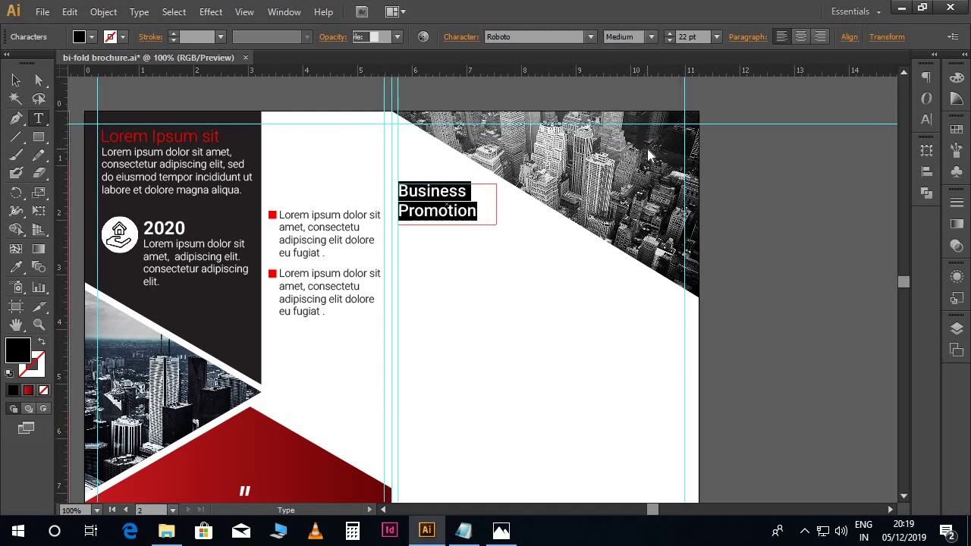
click(649, 37)
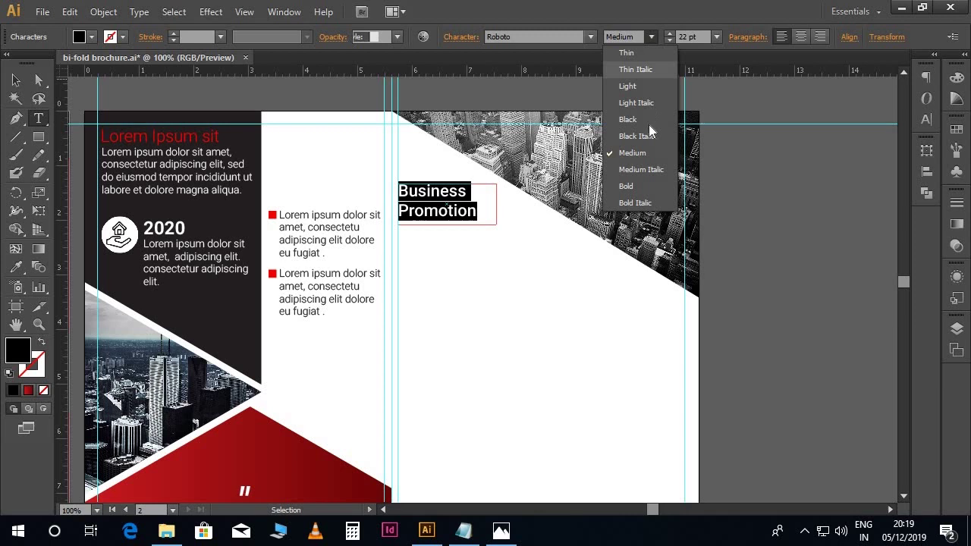
click(645, 186)
- Colour the word Business red #c90505
drag(468, 187, 399, 195)
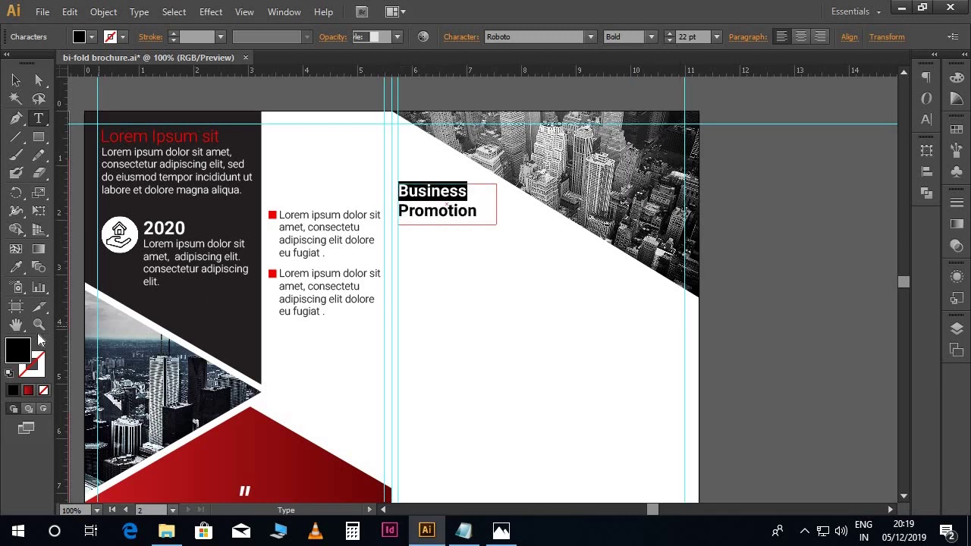
double_click(17, 350)
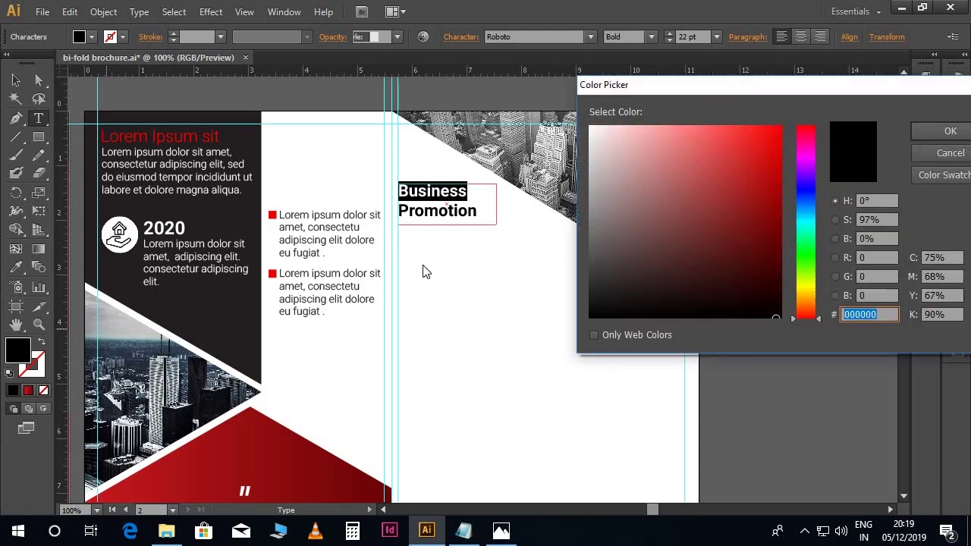
click(780, 165)
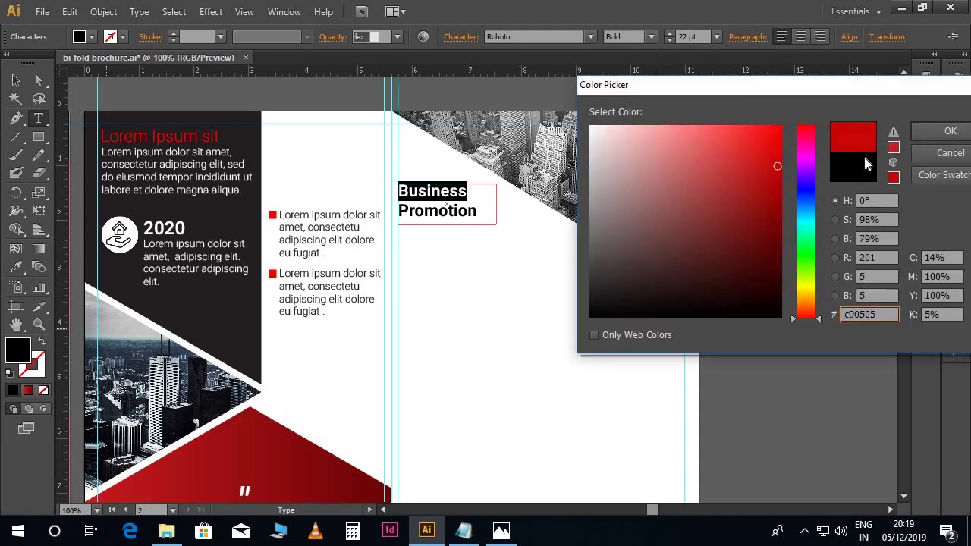
click(918, 133)
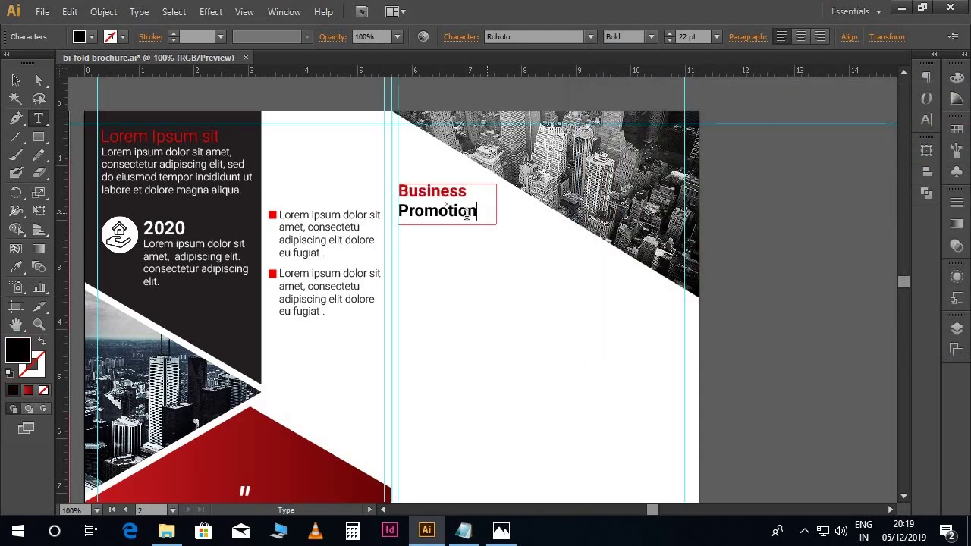
- Give Promotion the body text's dark grey and nudge the heading slightly right
drag(477, 211, 398, 212)
click(16, 267)
click(255, 316)
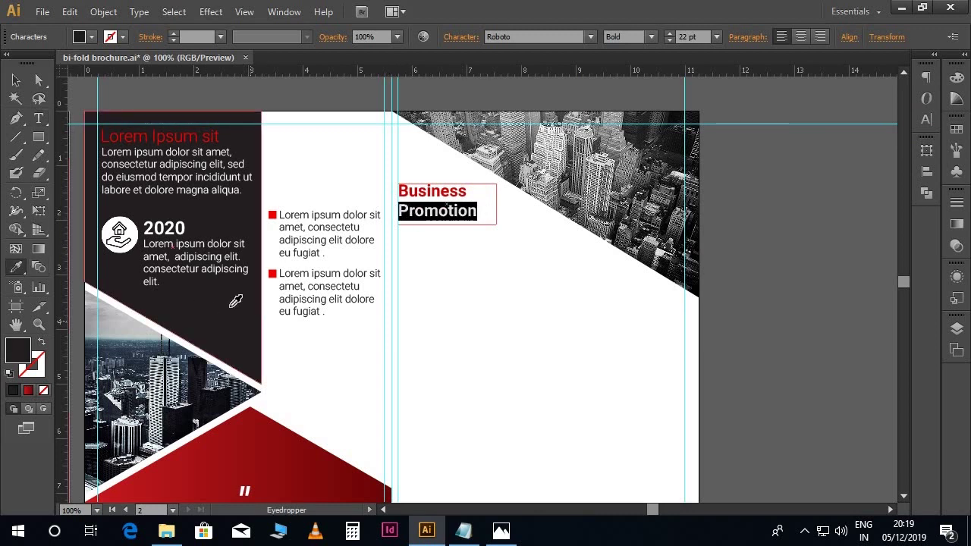
click(16, 80)
key(Right)
key(Right)
key(Right)
click(489, 301)
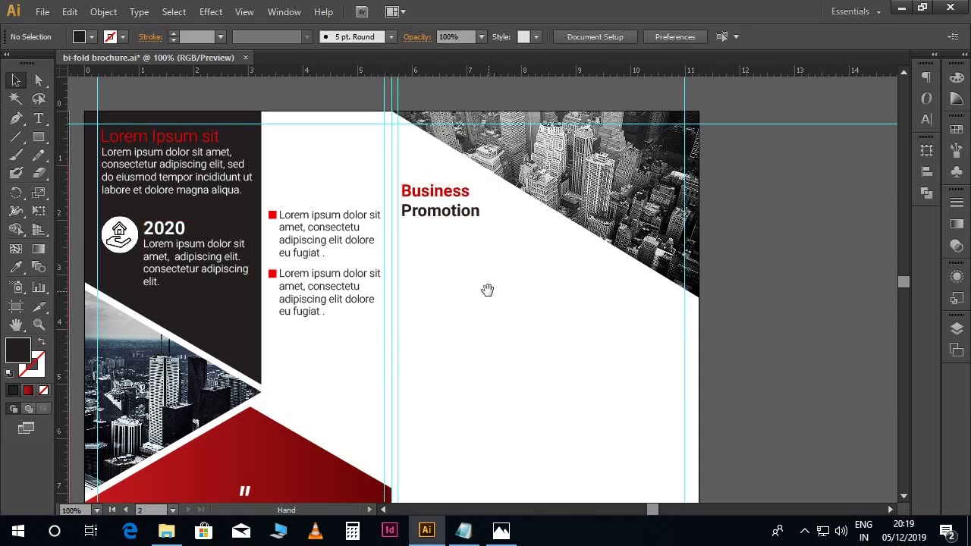
scroll(488, 288, left, 1)
scroll(501, 281, down, 1)
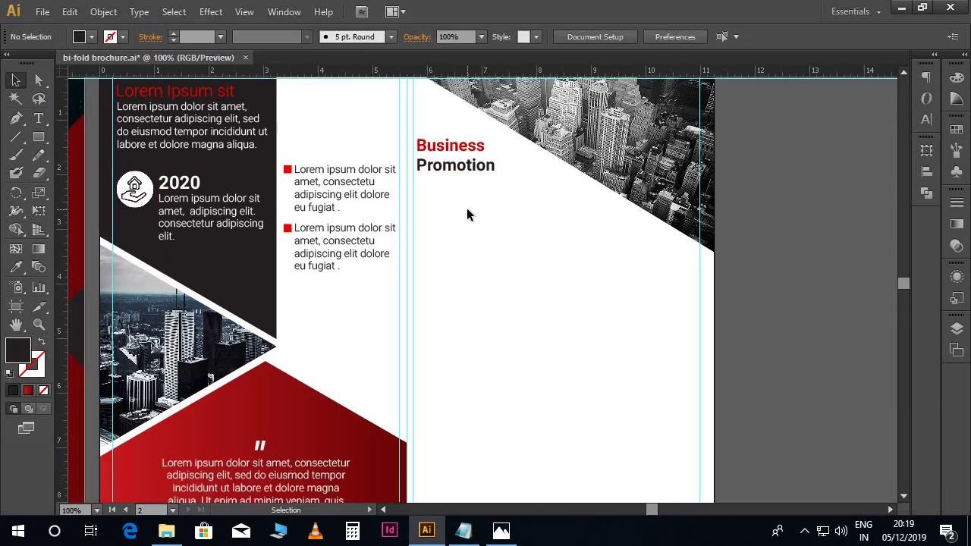
click(480, 525)
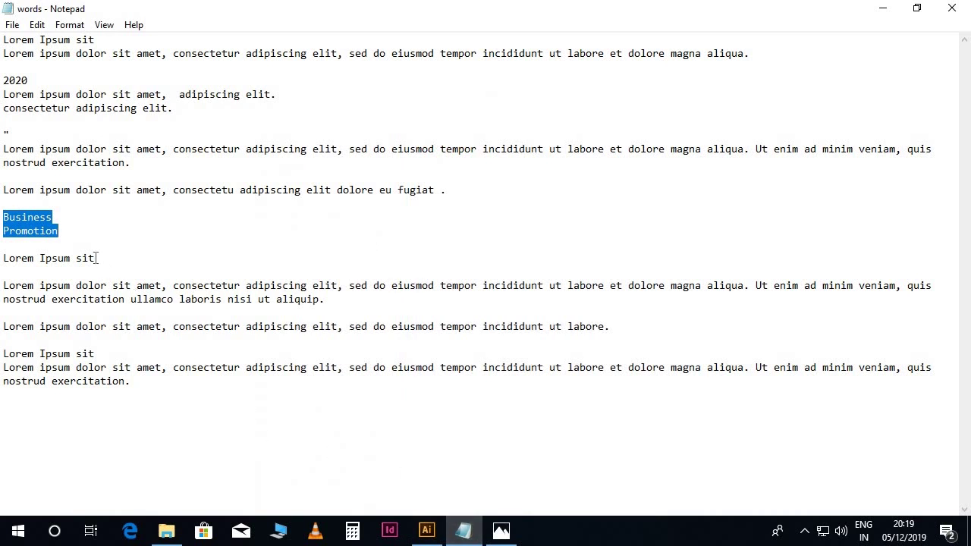
- Paste the 'Lorem Ipsum sit' line from Notepad as new text below Promotion
drag(96, 258, 2, 255)
key(ctrl+c)
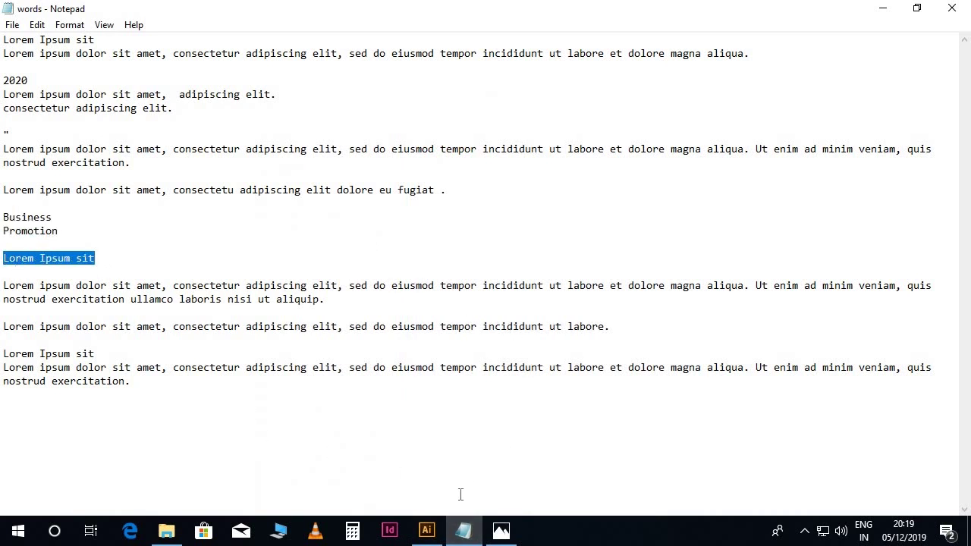
click(426, 530)
key(t)
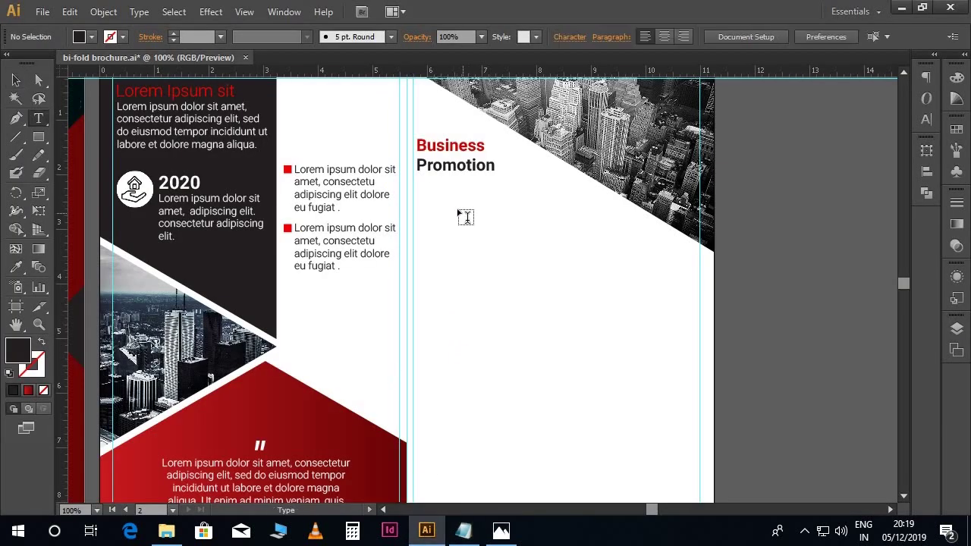
click(420, 194)
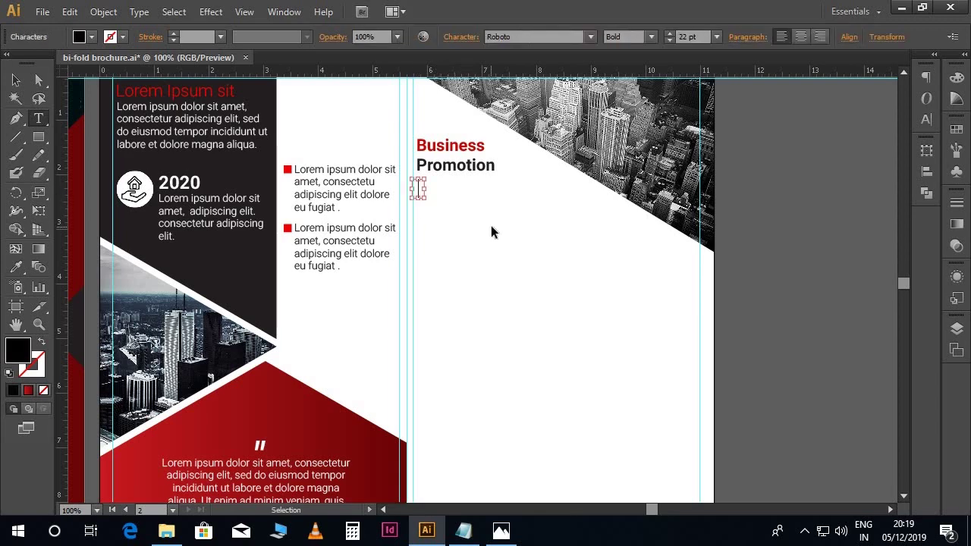
key(ctrl+v)
key(ctrl+a)
key(Escape)
- Match the red light heading style and position the line under Promotion, left-aligned
scroll(351, 190, left, 2)
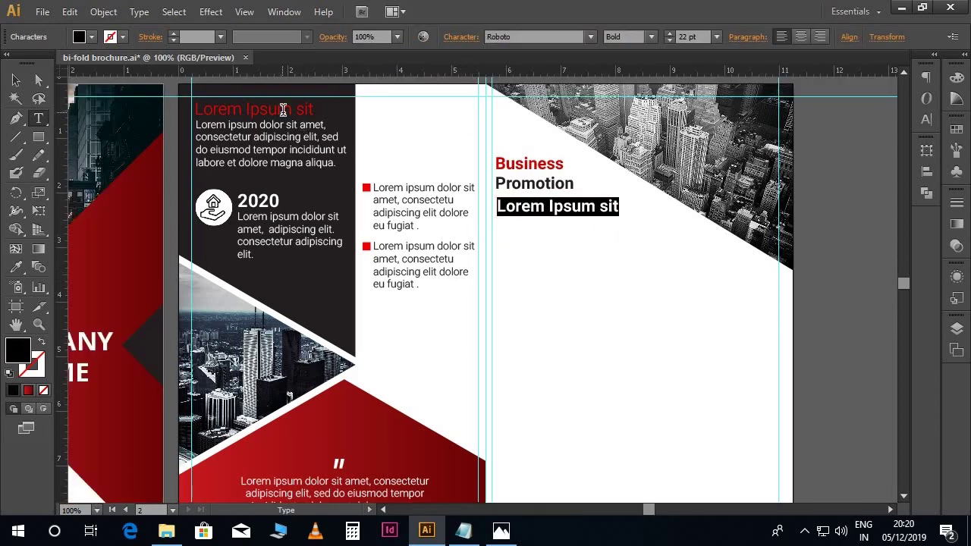
click(19, 267)
click(273, 105)
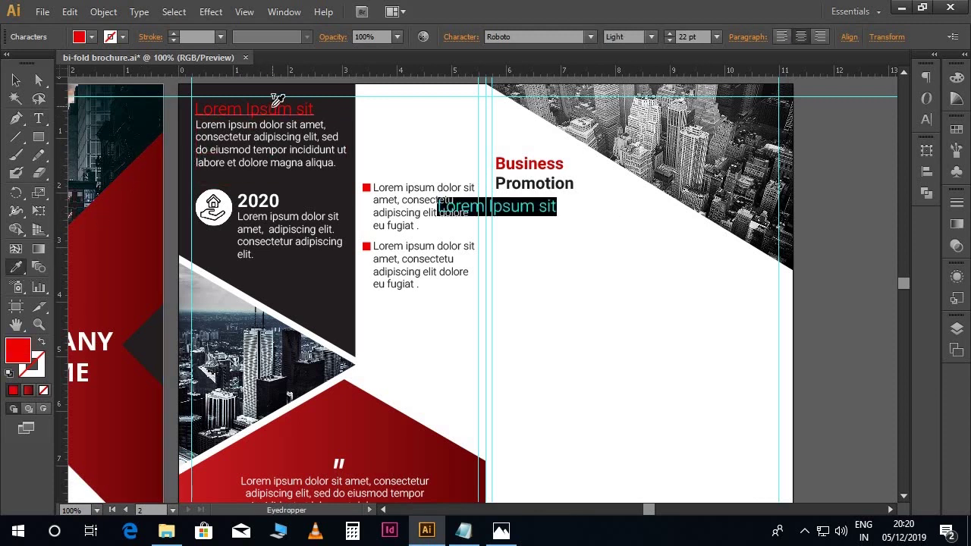
click(16, 79)
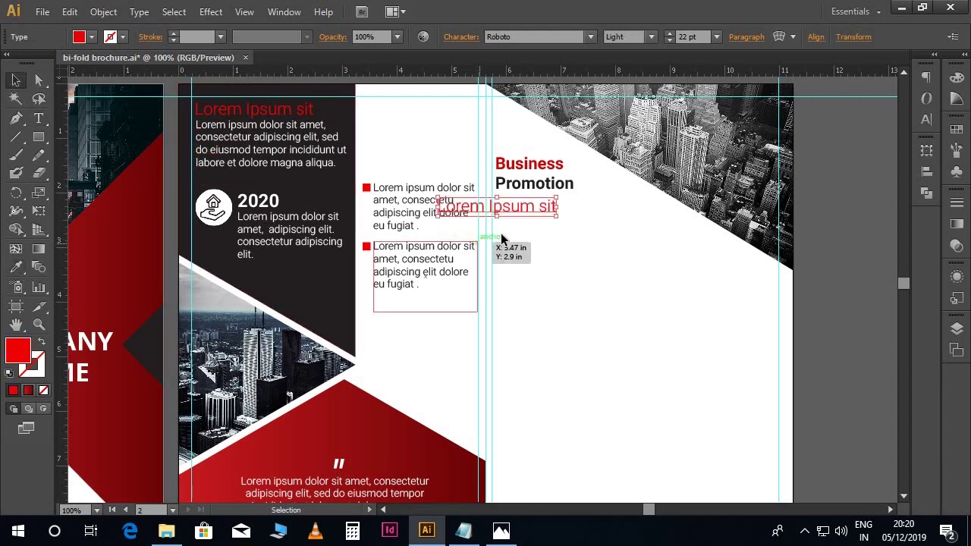
drag(513, 215, 564, 227)
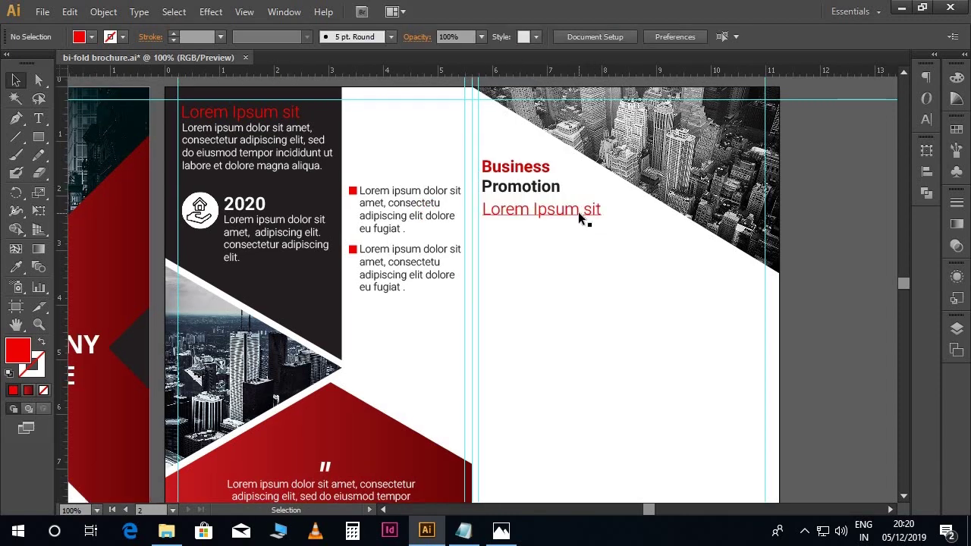
drag(580, 217, 581, 224)
click(603, 293)
scroll(603, 292, down, 1)
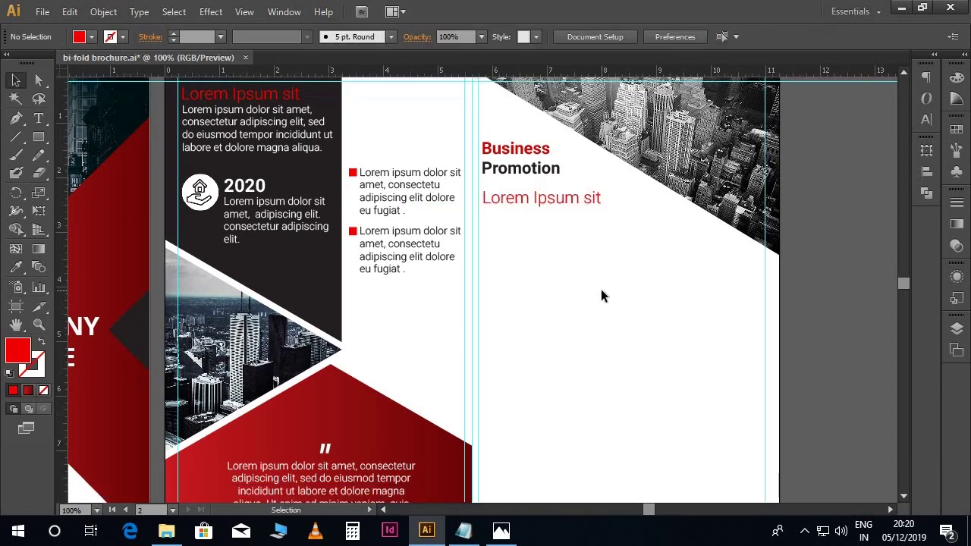
- Paste the two-line Lorem ipsum paragraph from Notepad into a text area below the subheading
click(474, 536)
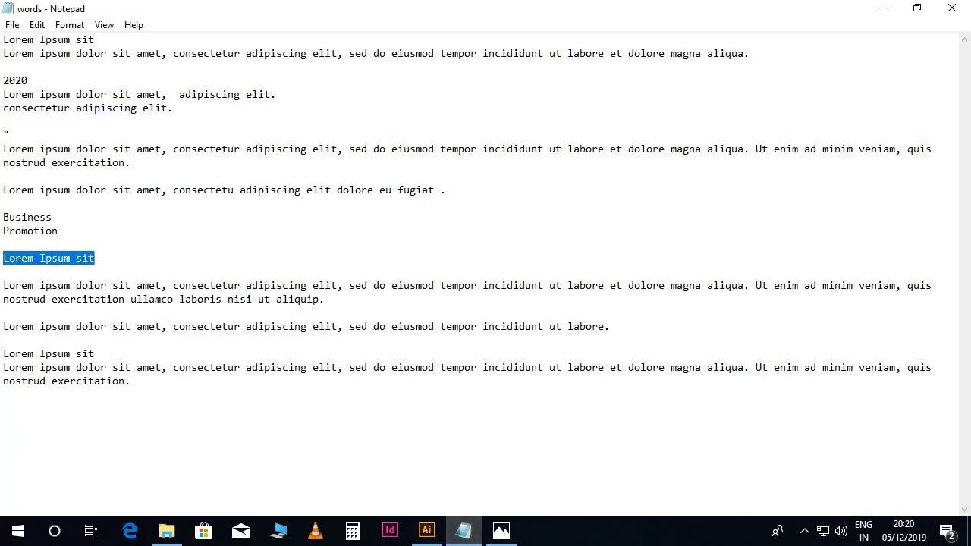
drag(4, 285, 366, 295)
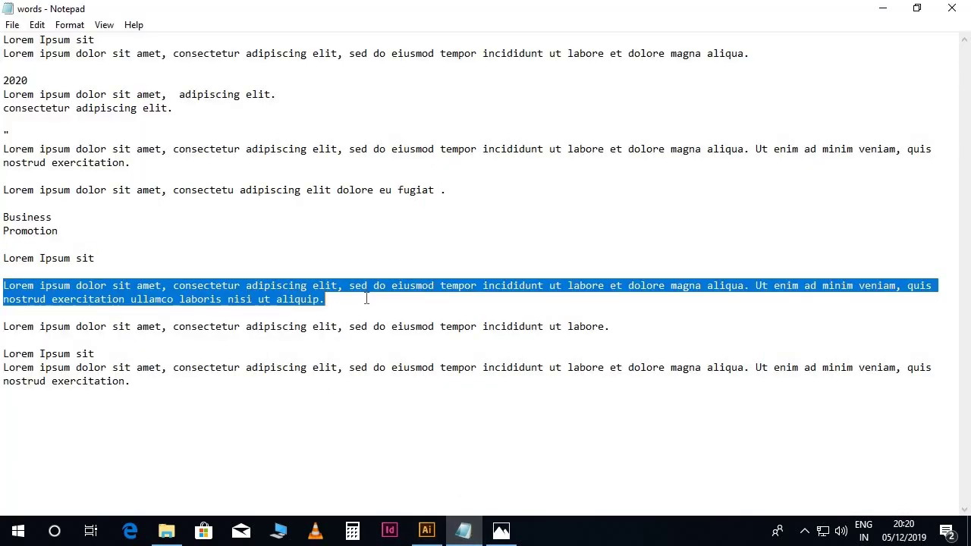
click(441, 532)
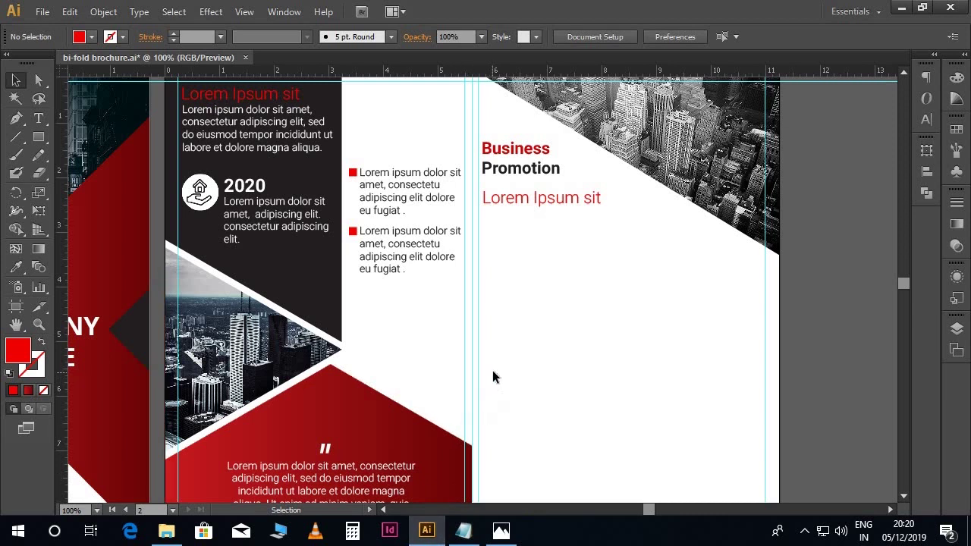
drag(484, 215, 705, 278)
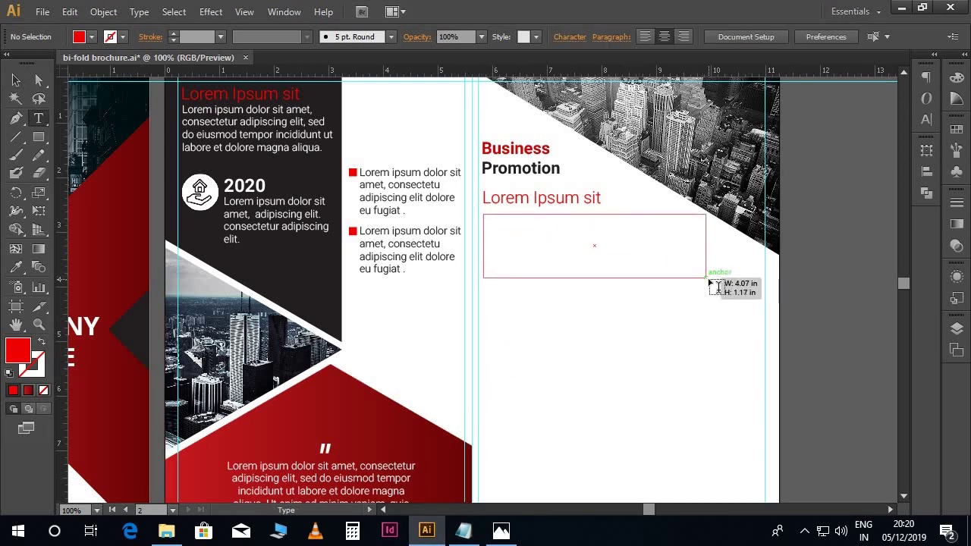
drag(708, 279, 708, 278)
key(ctrl+v)
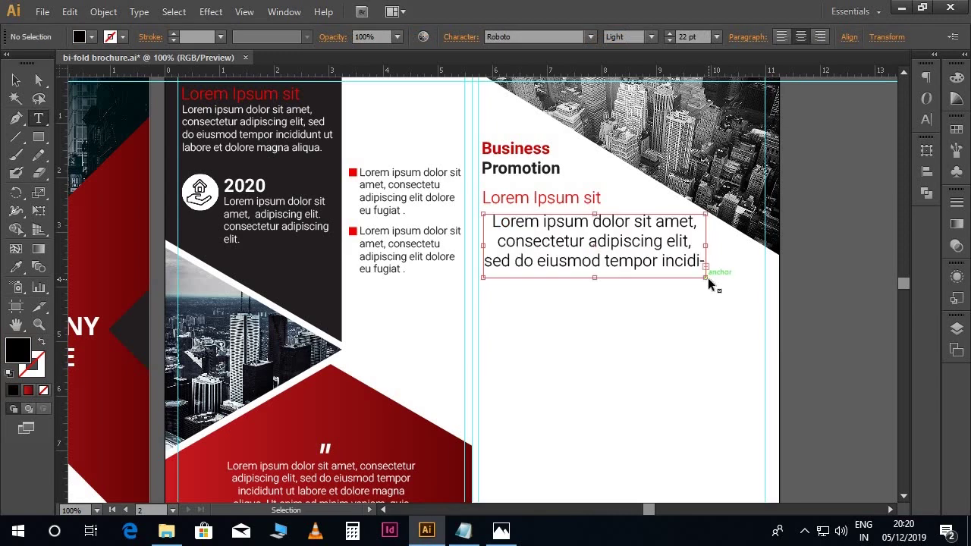
key(ctrl+a)
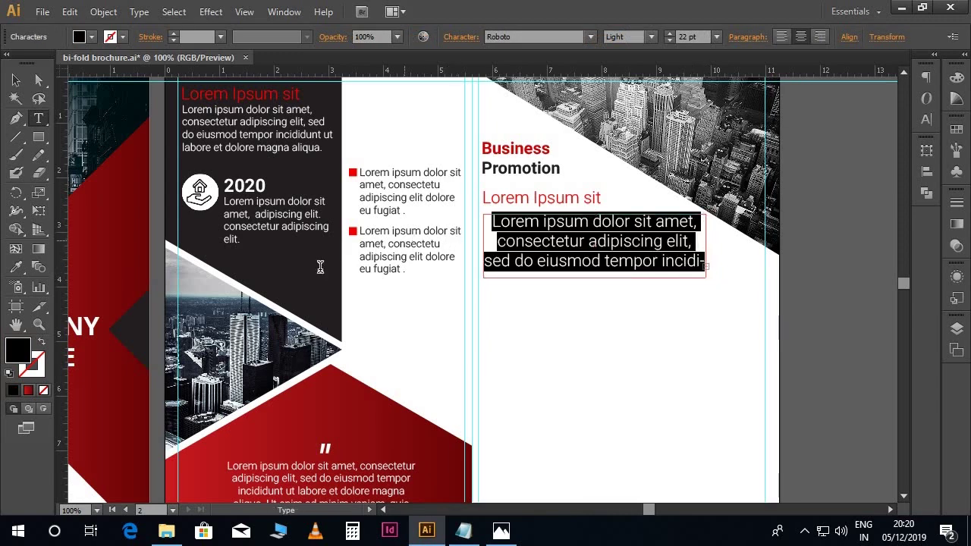
- Apply the bullet text's 14 pt style to the paragraph and narrow its frame
click(15, 268)
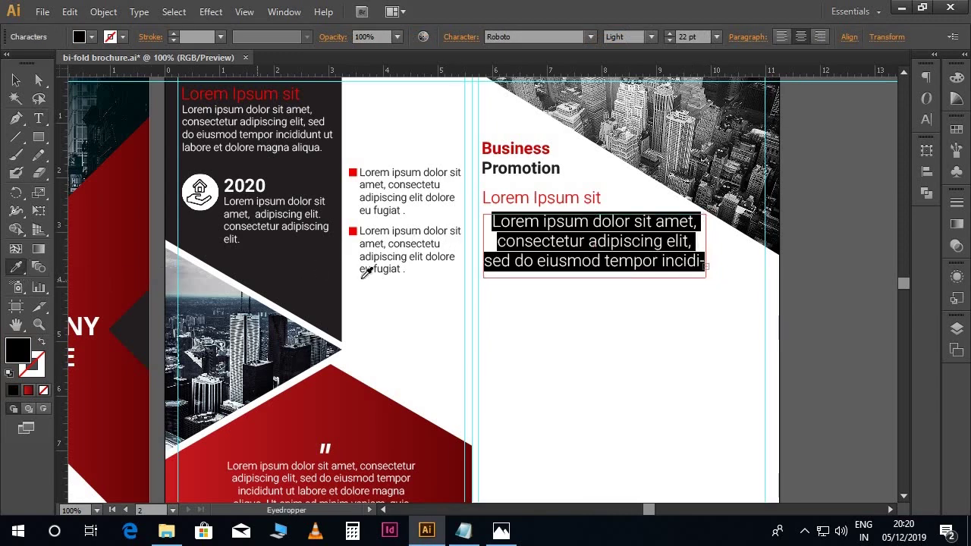
click(400, 240)
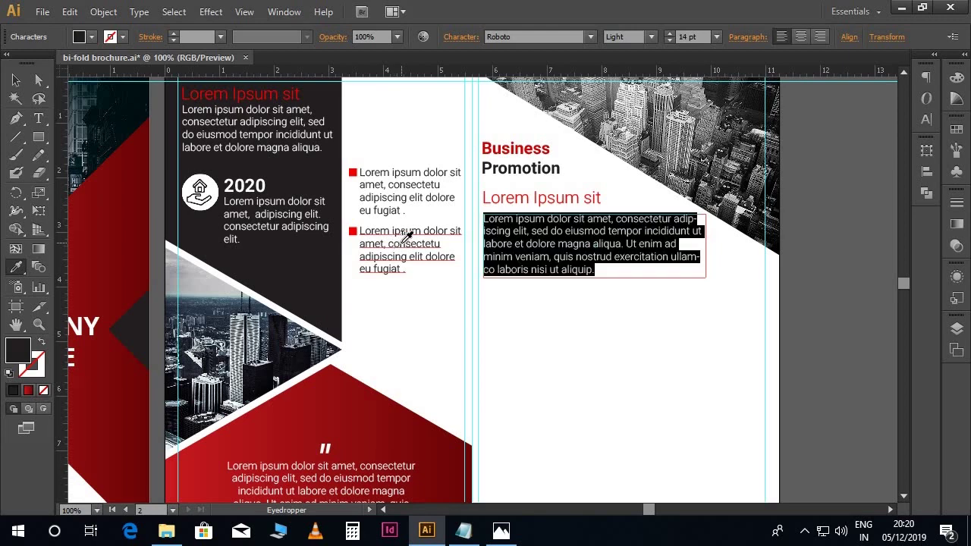
click(15, 79)
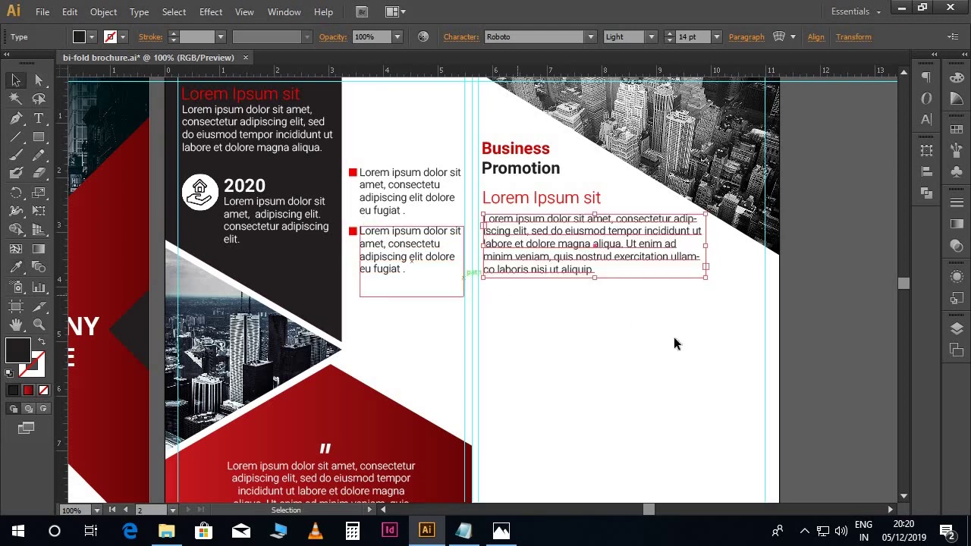
click(650, 281)
click(678, 263)
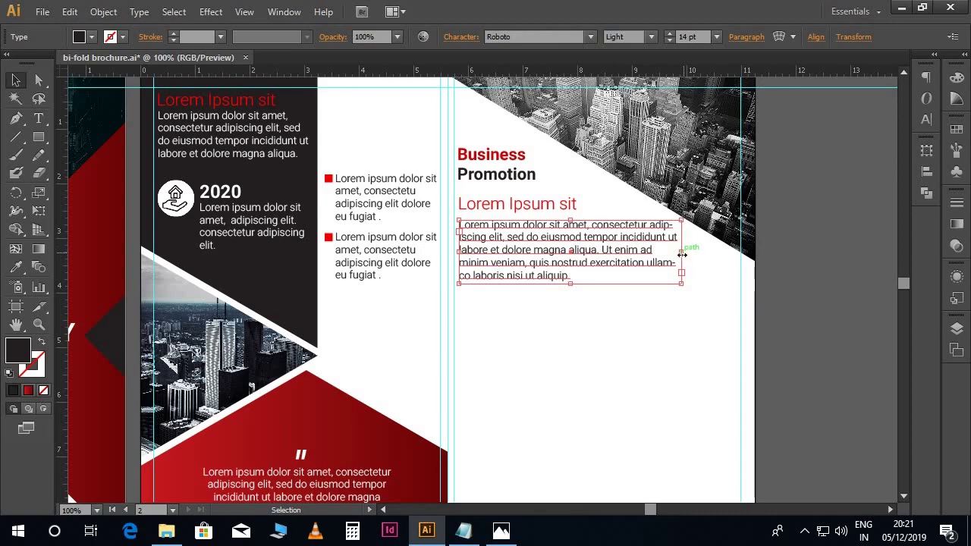
drag(682, 255, 662, 255)
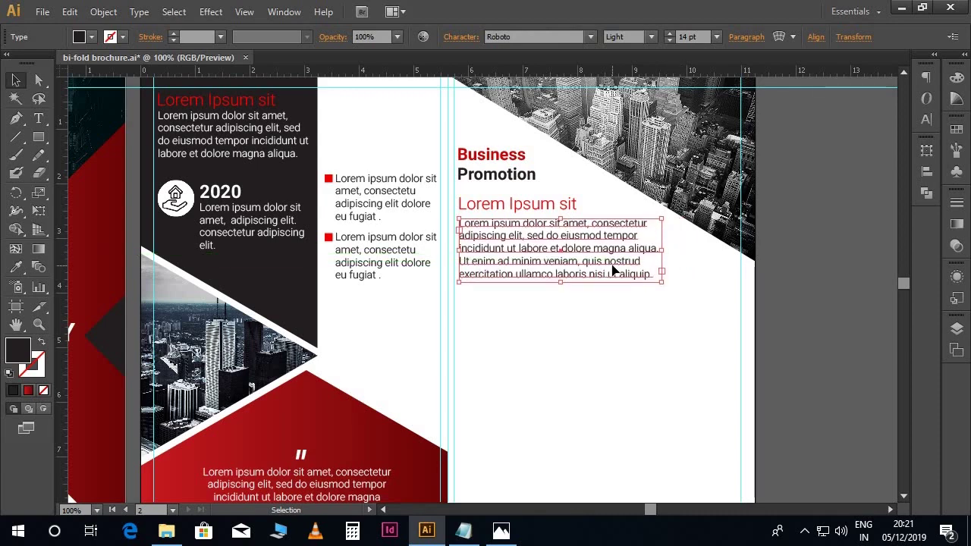
click(613, 306)
scroll(617, 368, down, 1)
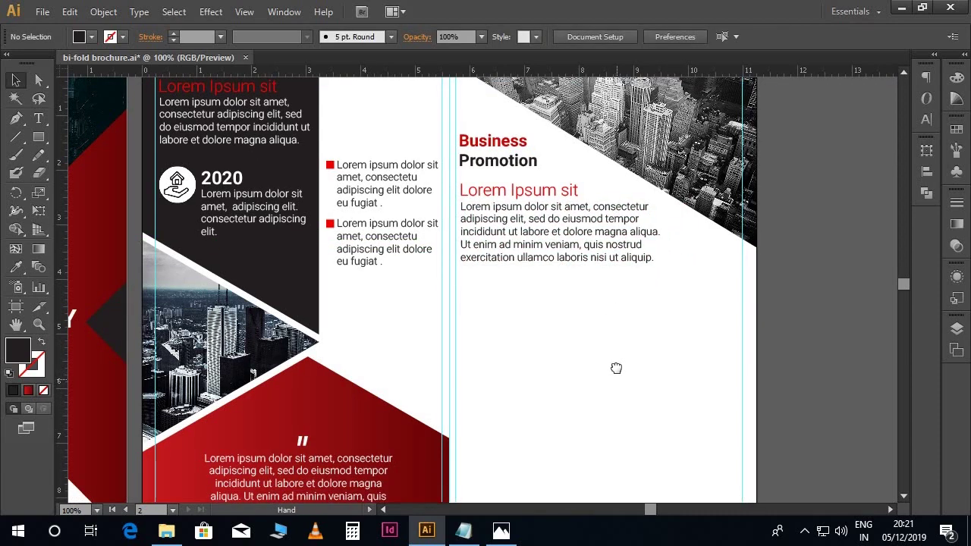
scroll(616, 369, down, 3)
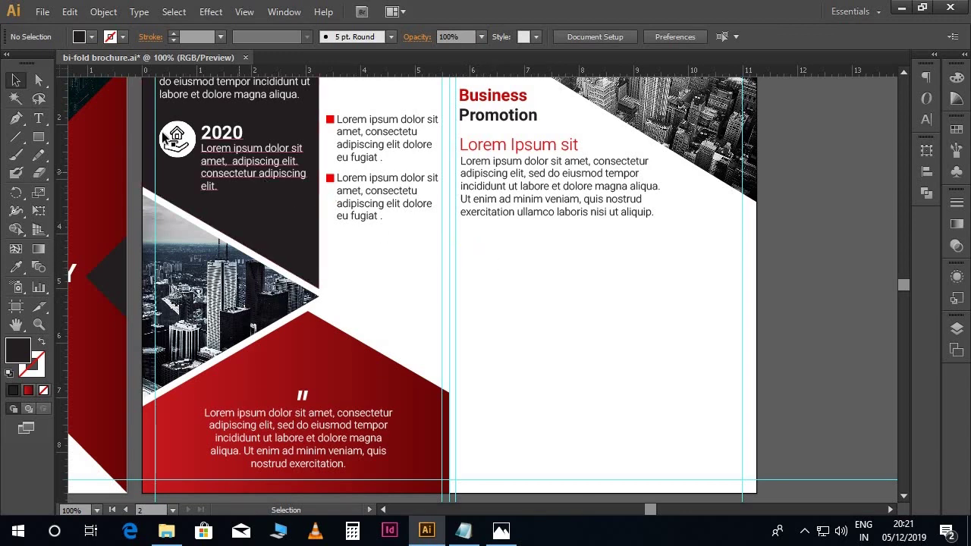
click(41, 12)
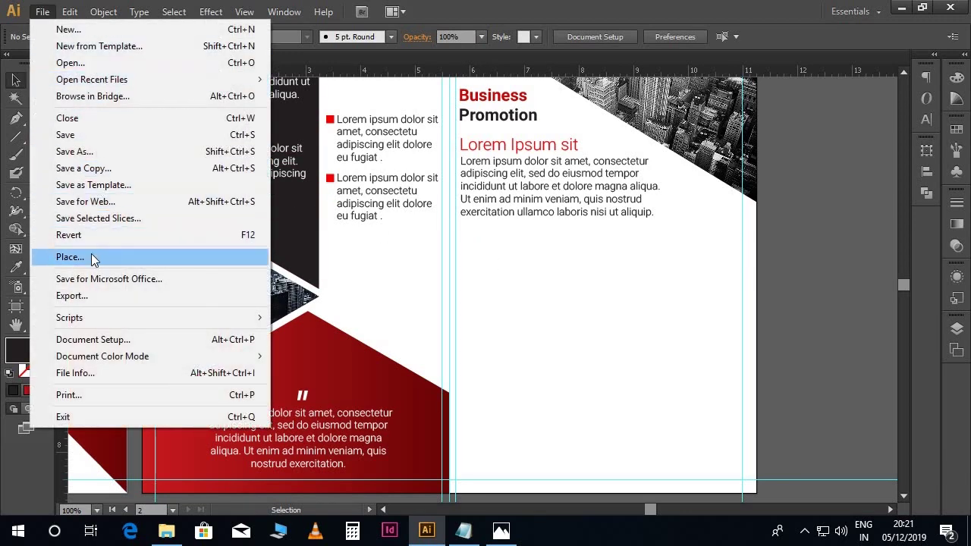
- Place the Icon 2 house image below the right-panel paragraph
click(95, 256)
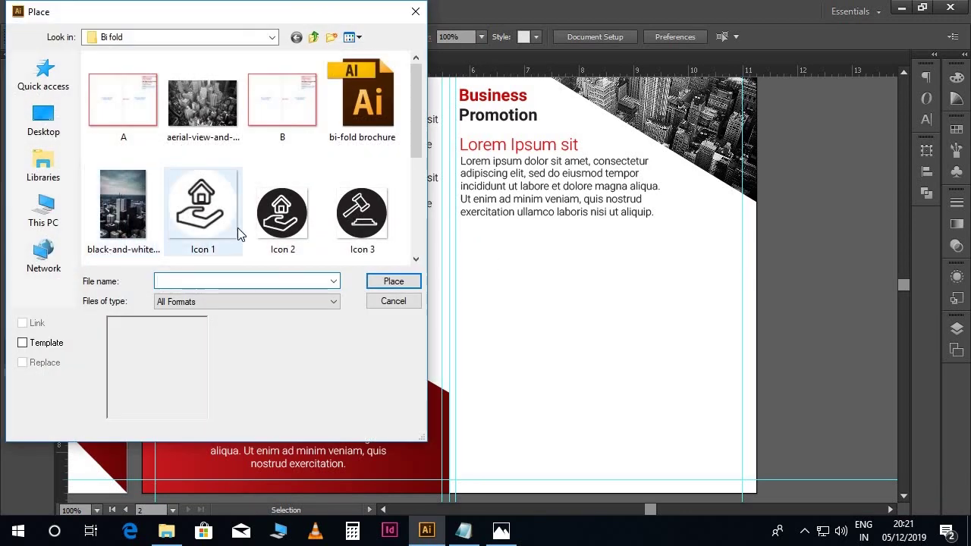
click(282, 217)
scroll(297, 207, down, 1)
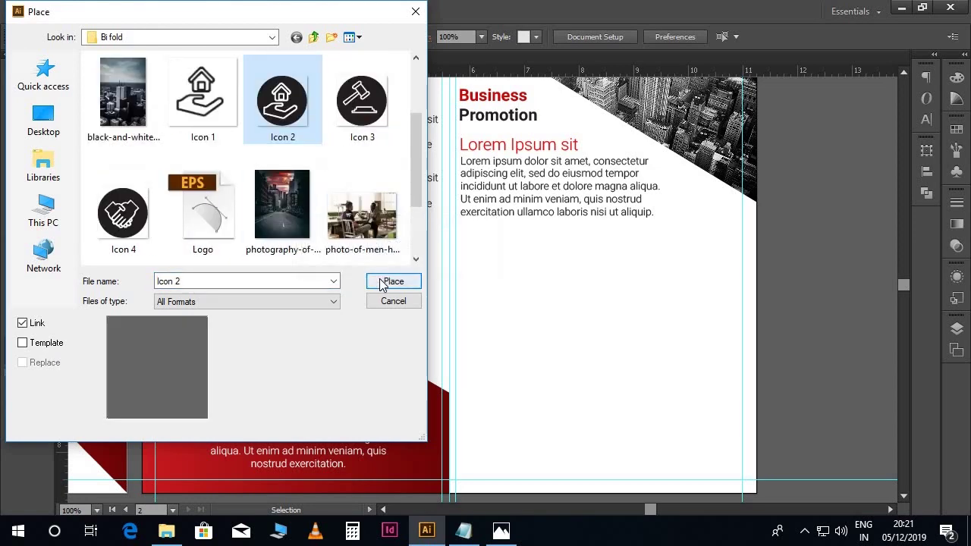
click(387, 281)
mouse_move(488, 299)
mouse_down()
mouse_move(480, 267)
mouse_move(484, 277)
mouse_up()
click(496, 299)
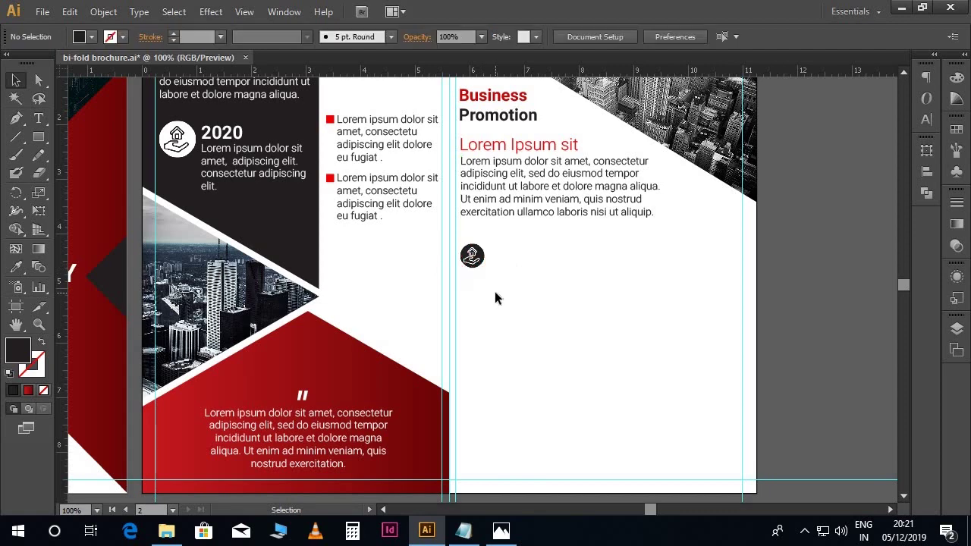
- Add the short Lorem ipsum line ending 'ut labore' in a text area beside the icon
click(479, 537)
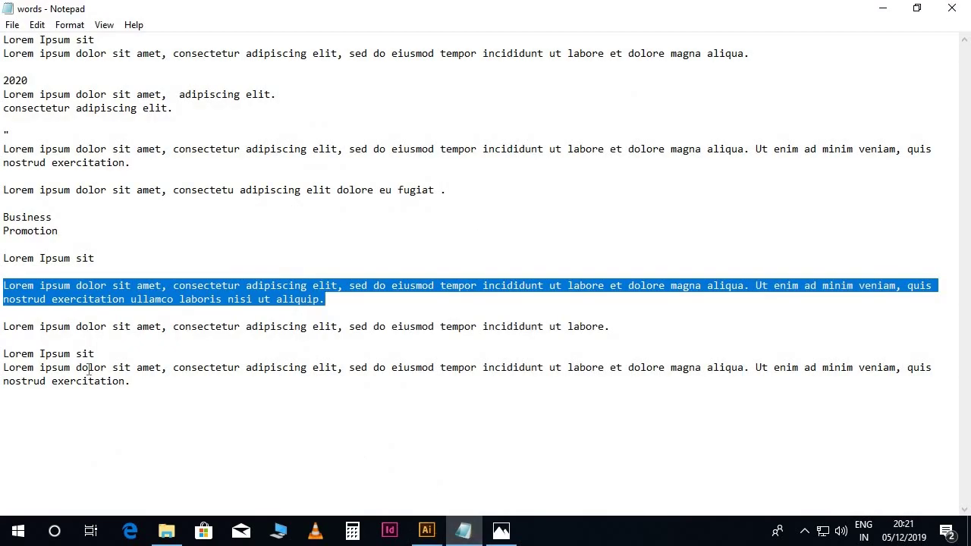
drag(2, 328, 611, 328)
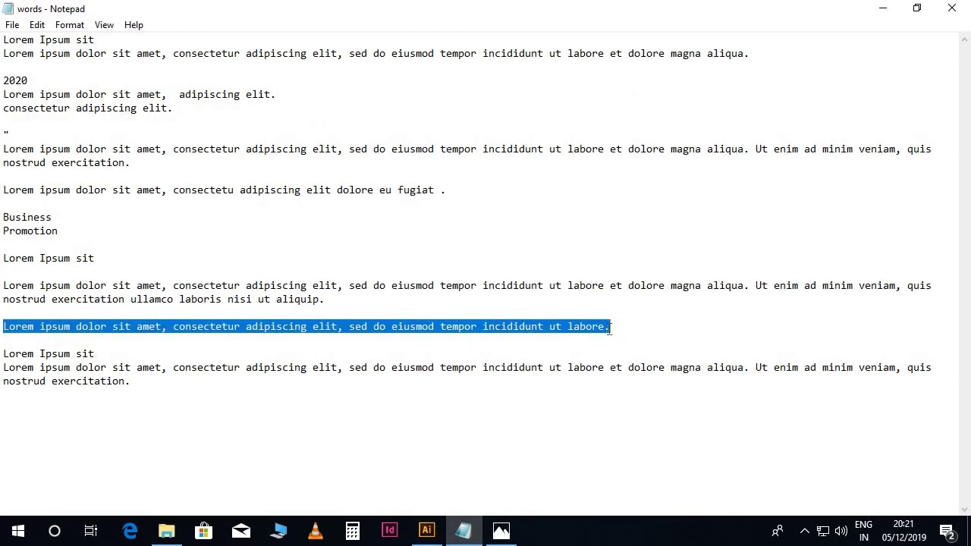
click(427, 531)
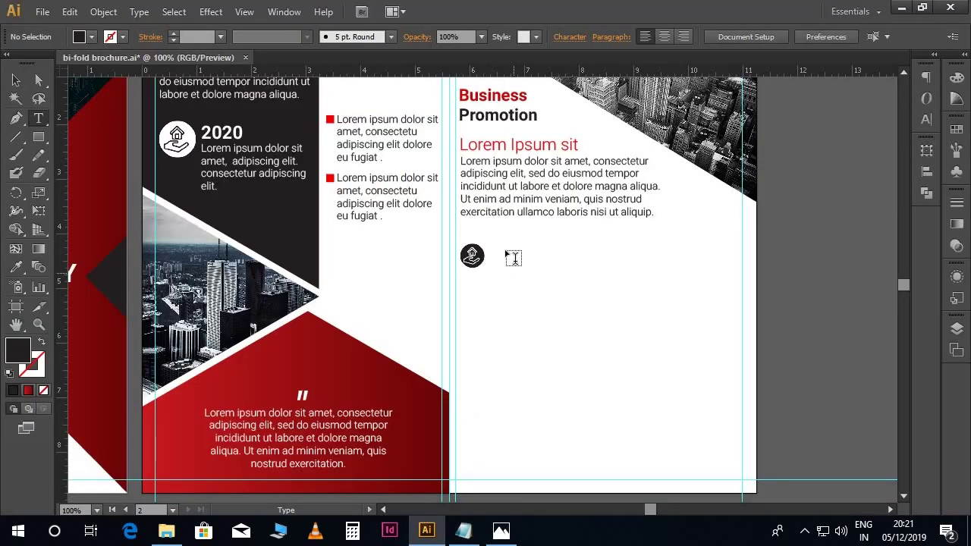
drag(492, 248, 742, 282)
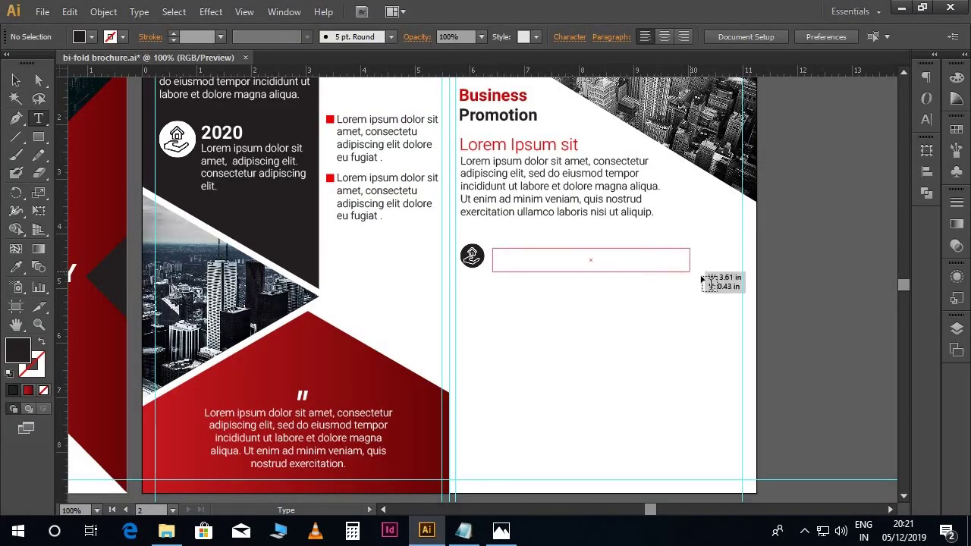
text(Lorem ipsum dolor sit amet, consectetur adipiscing elit, sed do eiusmod tempor incididunt ut labore.)
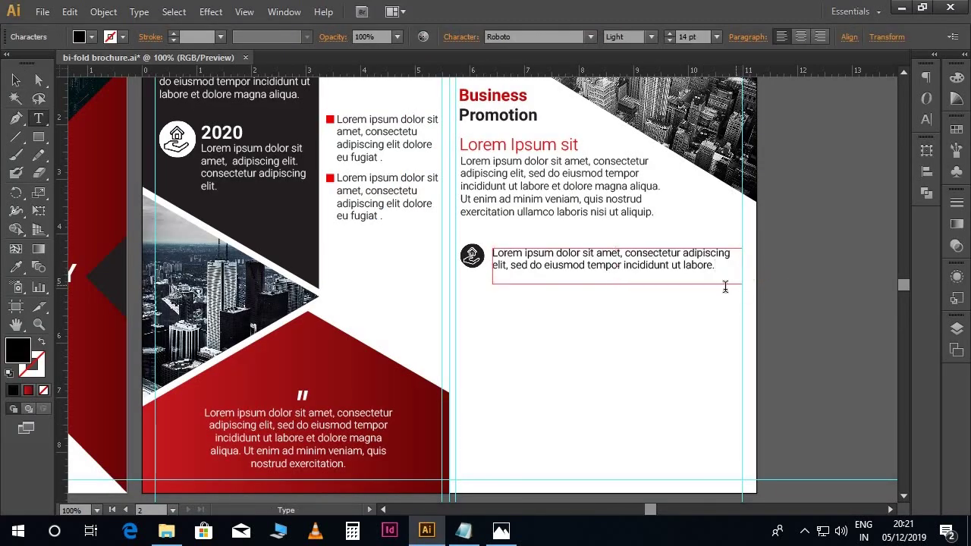
click(18, 80)
key(Up)
key(Up)
key(Up)
key(Left)
key(Left)
key(Left)
key(Left)
key(Left)
key(Down)
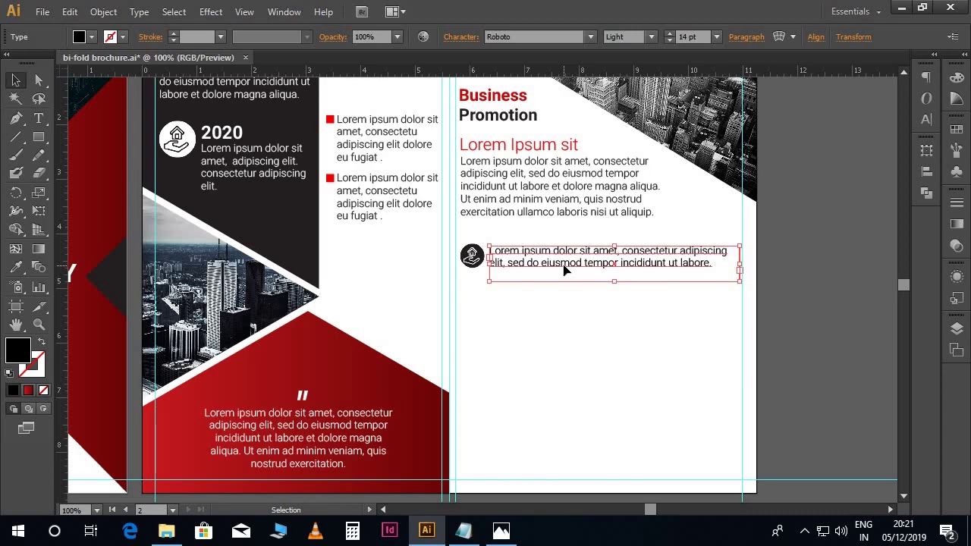
click(614, 313)
scroll(615, 313, up, 1)
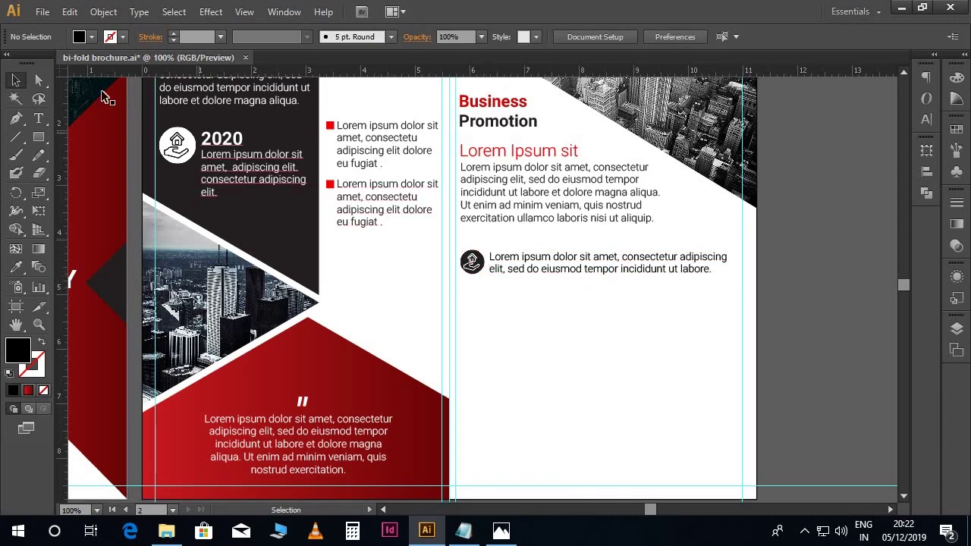
click(44, 13)
- Place the Icon 3 gavel image and line it up under the house icon
click(76, 260)
click(351, 252)
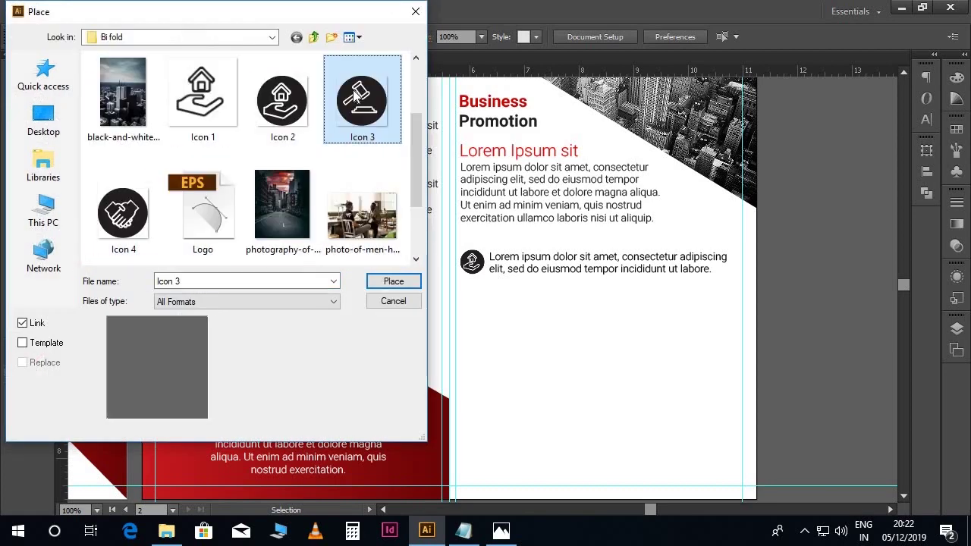
click(394, 282)
click(469, 277)
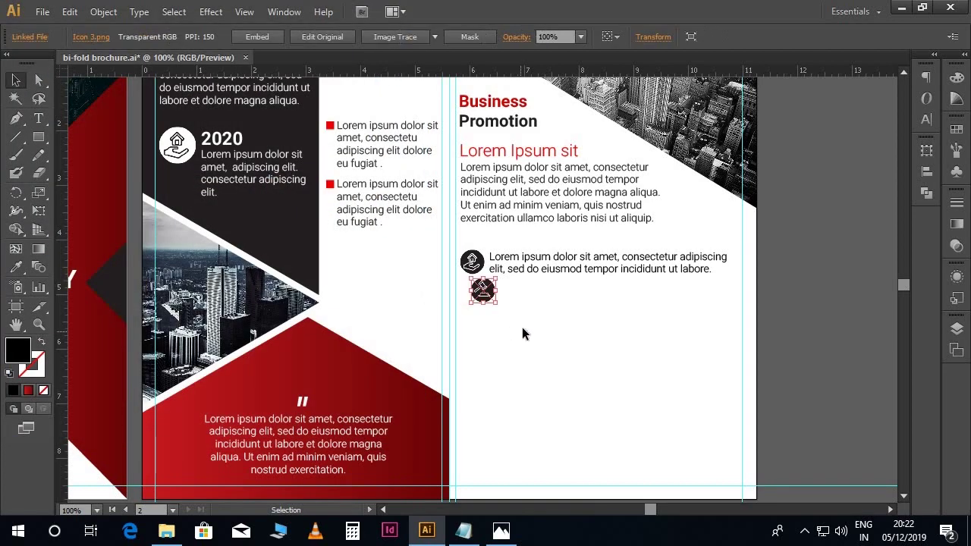
drag(490, 302, 478, 302)
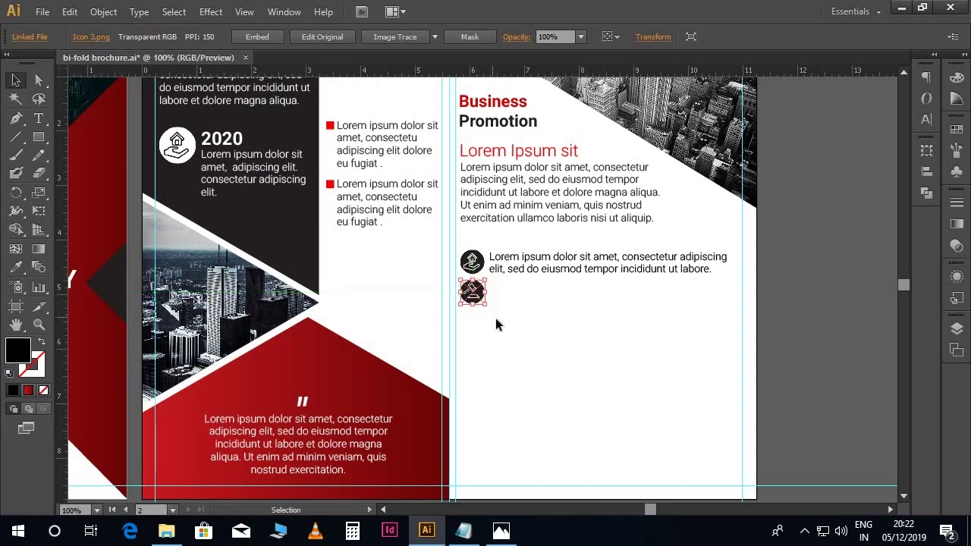
- Place the Icon 4 handshake image below the gavel icon, then zoom in on the icon rows
click(47, 13)
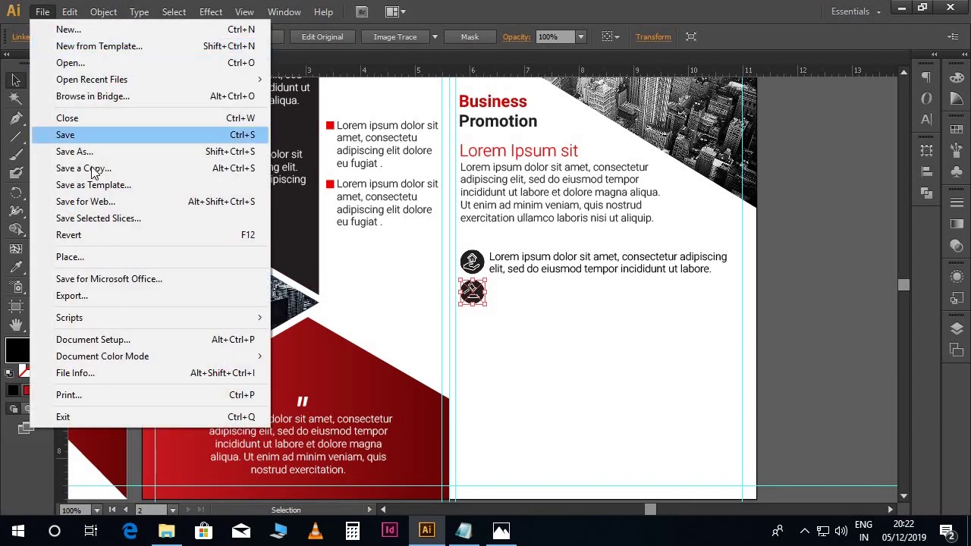
click(90, 256)
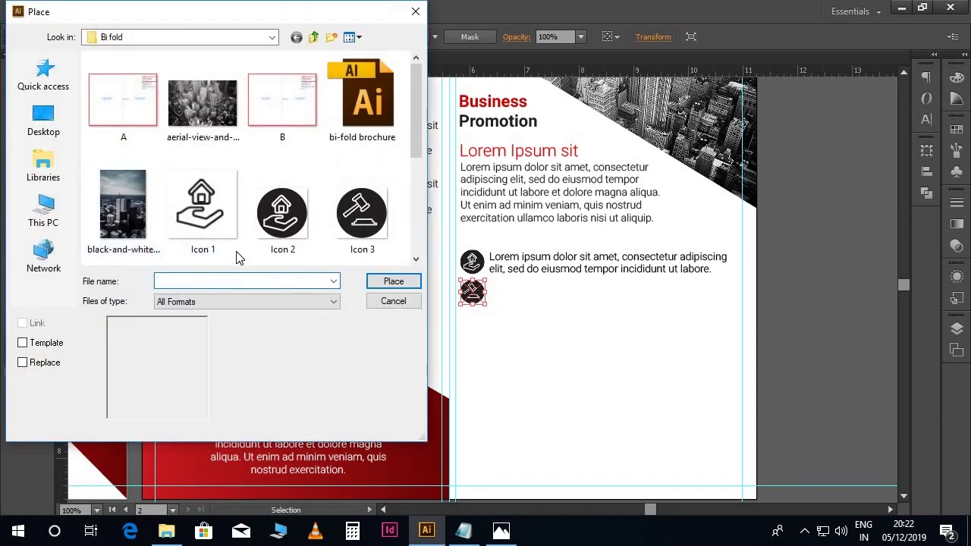
scroll(228, 212, down, 2)
double_click(129, 207)
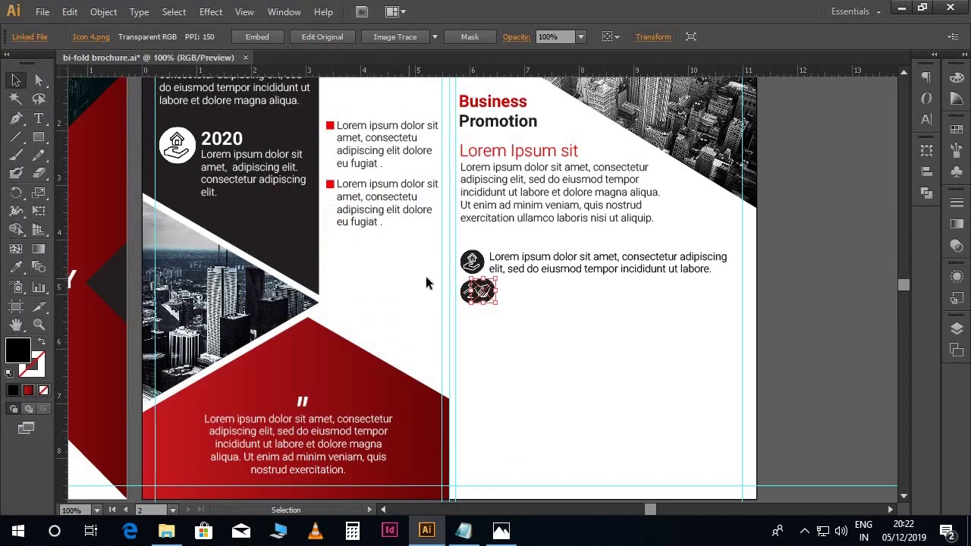
drag(491, 299, 478, 337)
click(530, 324)
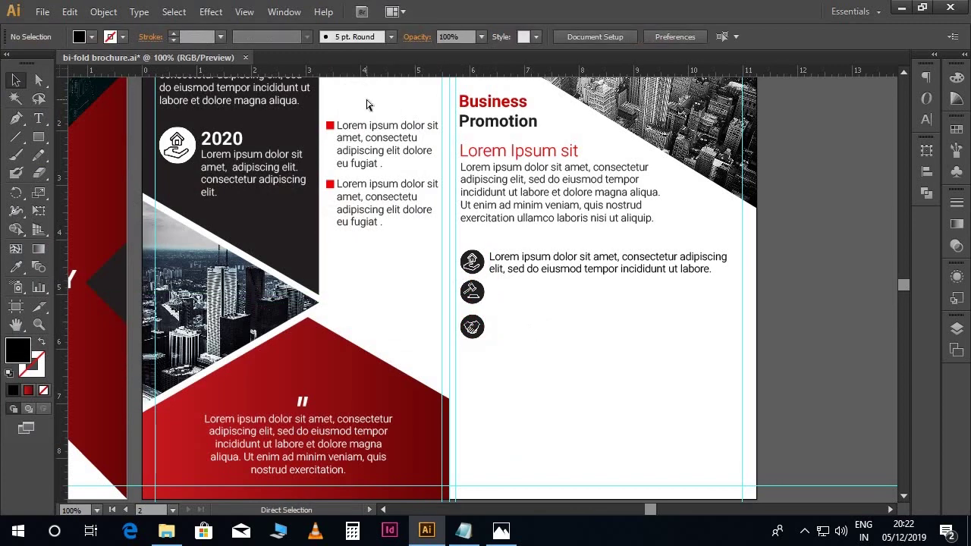
key(ctrl+plus)
drag(472, 301, 416, 298)
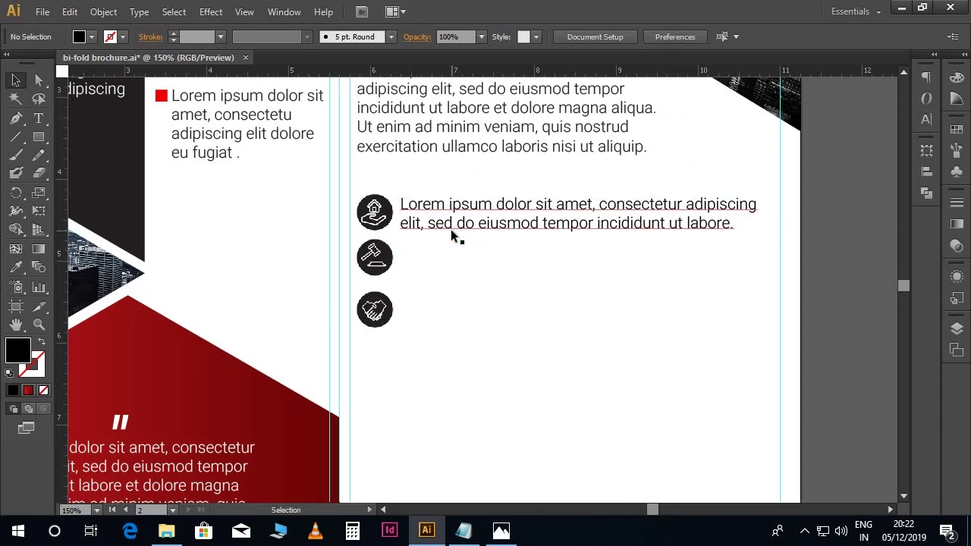
- Duplicate the first icon's two-line description beside the gavel and handshake icons
click(486, 228)
alt+drag(488, 236, 493, 268)
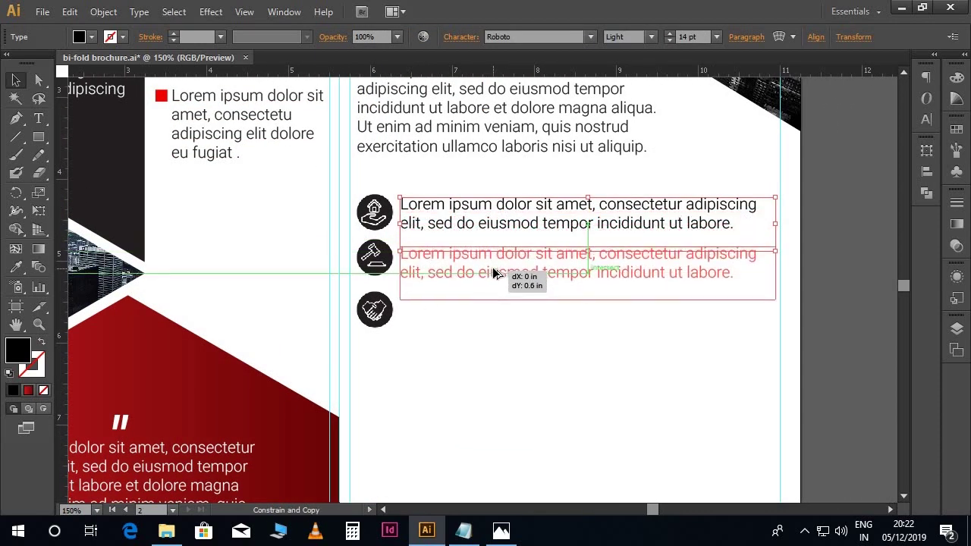
key(Up)
key(Up)
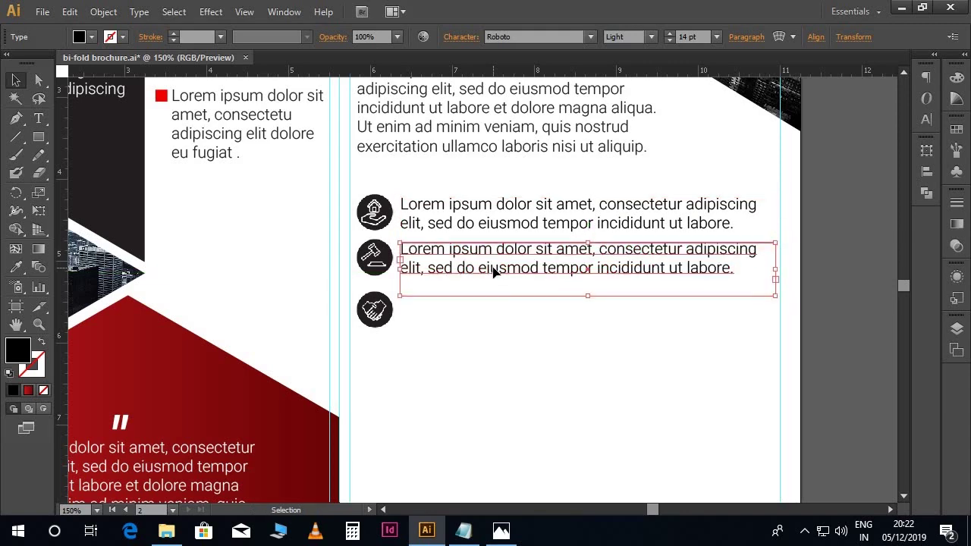
click(537, 346)
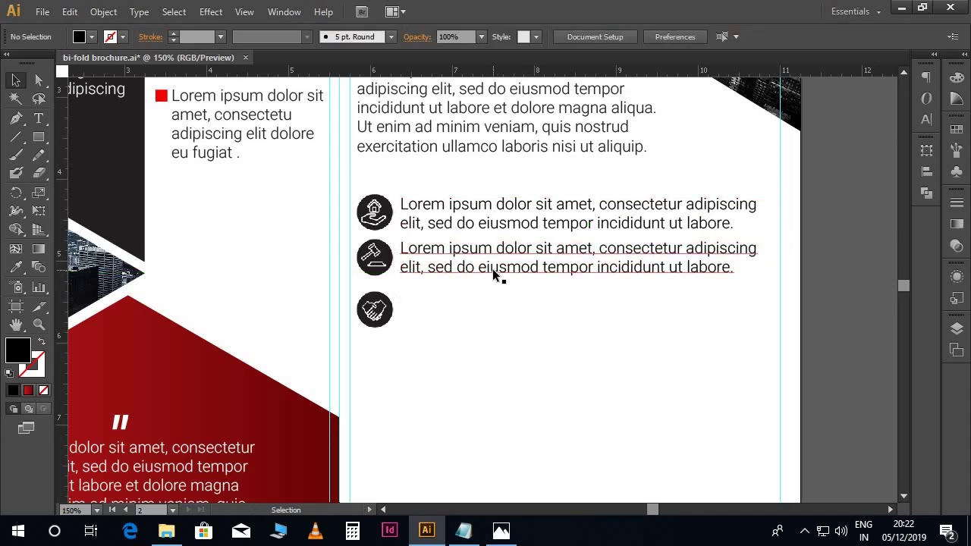
alt+shift+drag(499, 270, 503, 314)
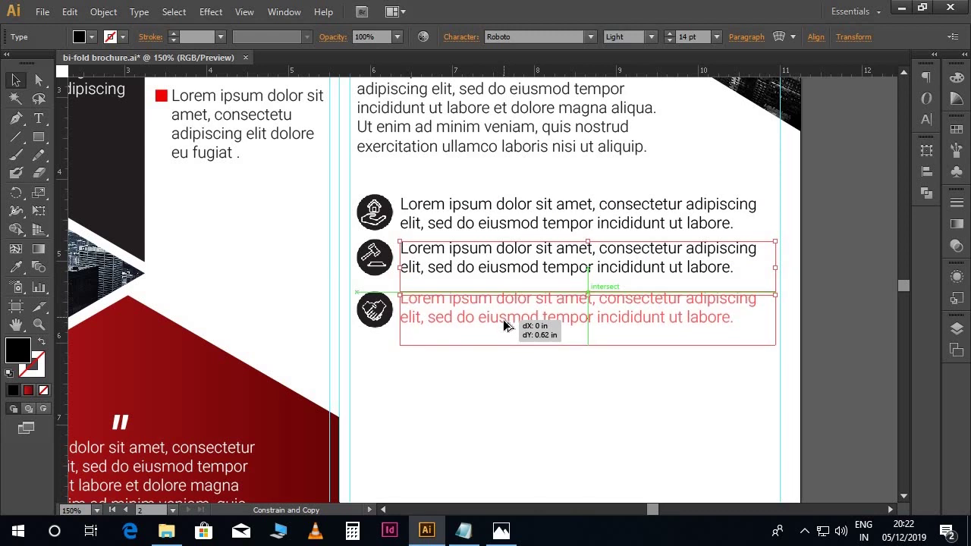
alt+shift+drag(504, 314, 503, 321)
click(511, 389)
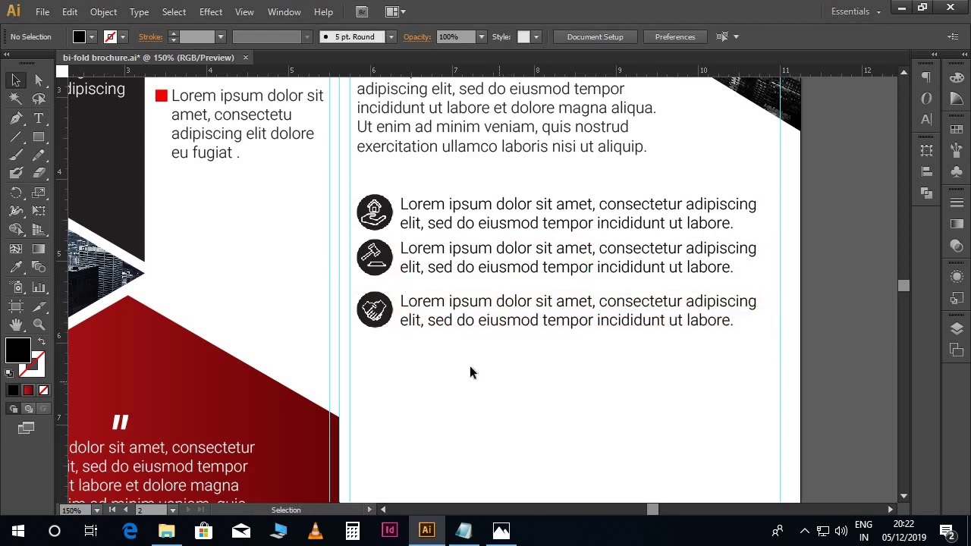
- Shift the lower two icon rows down so all three rows are evenly spaced
click(385, 327)
drag(555, 385, 379, 255)
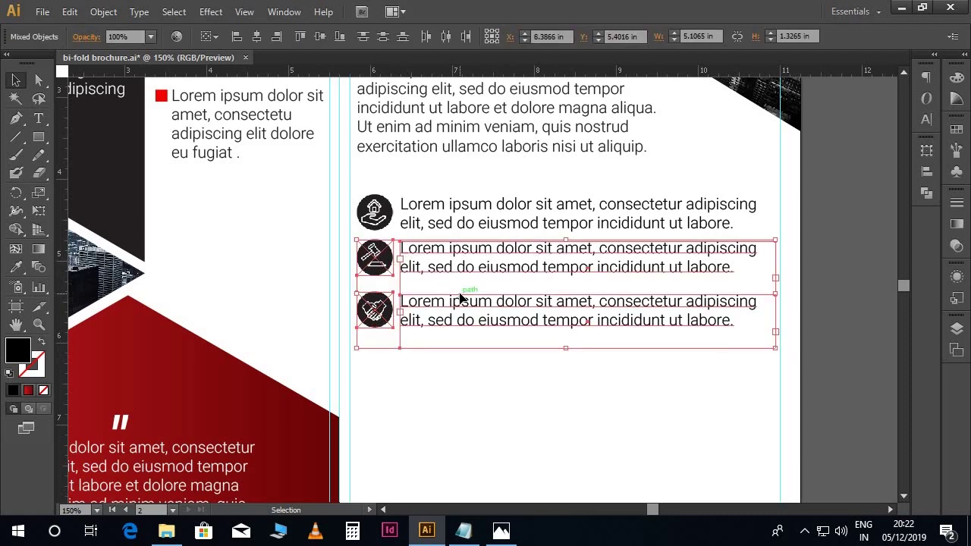
key(Down)
key(Down)
key(Down)
key(Down)
key(Down)
key(Down)
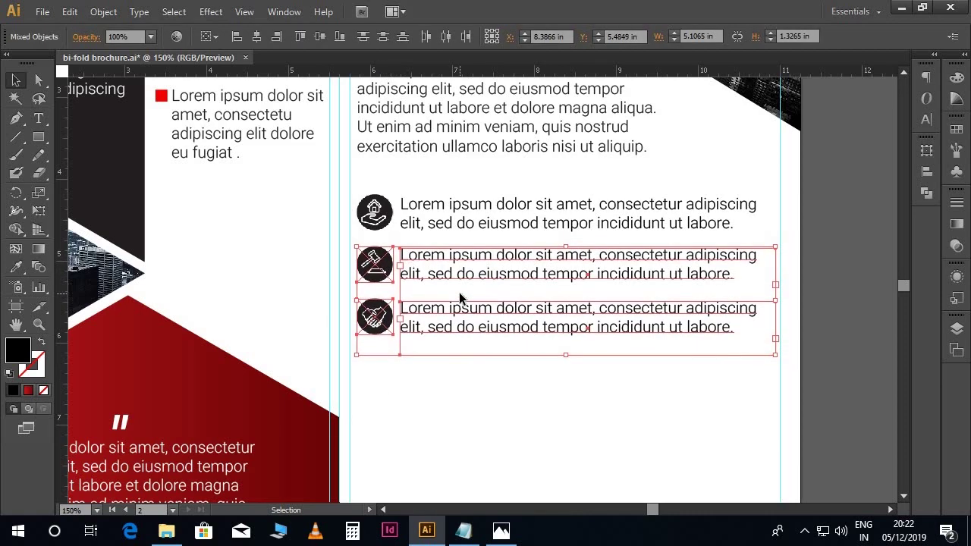
click(529, 405)
key(ctrl+minus)
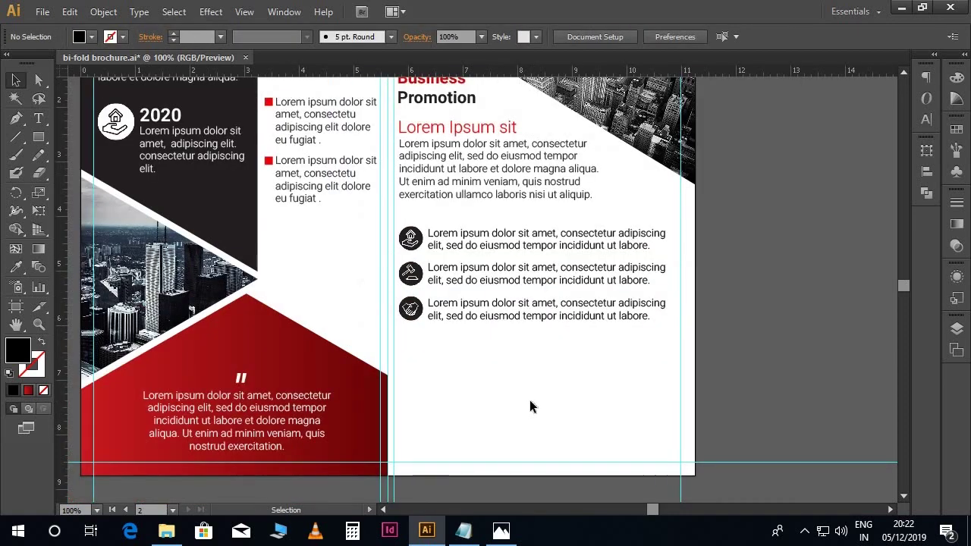
scroll(530, 405, down, 1)
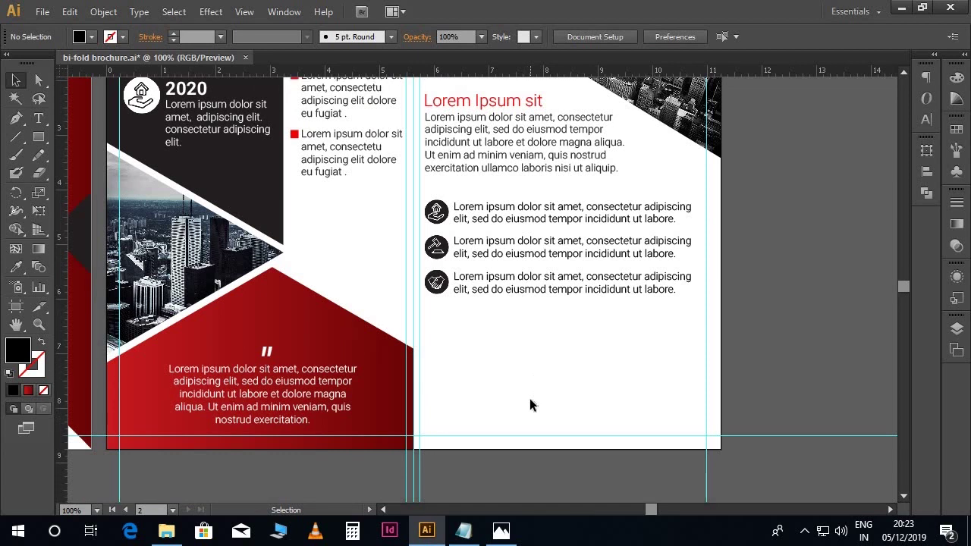
- Duplicate the red 'Lorem Ipsum sit' heading to sit below the icon list
click(488, 101)
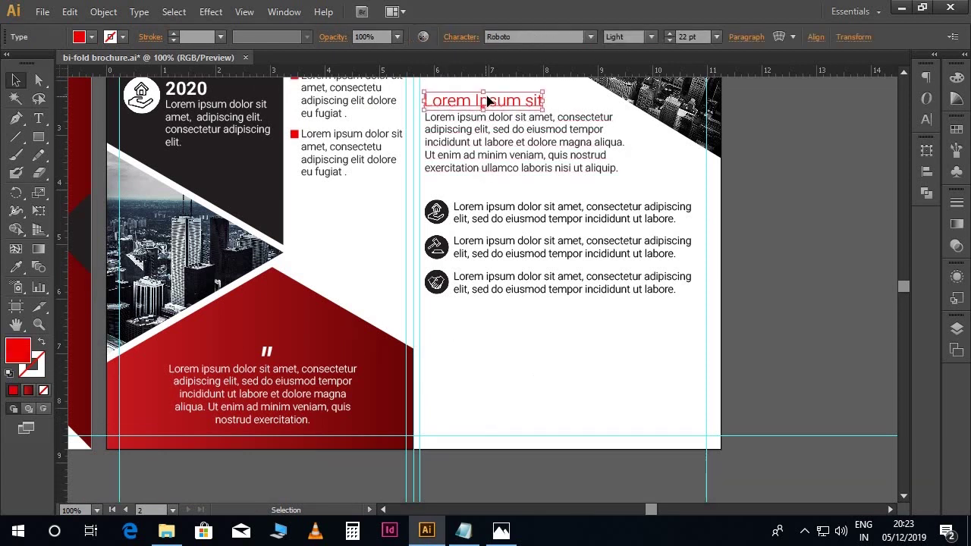
drag(488, 101, 488, 332)
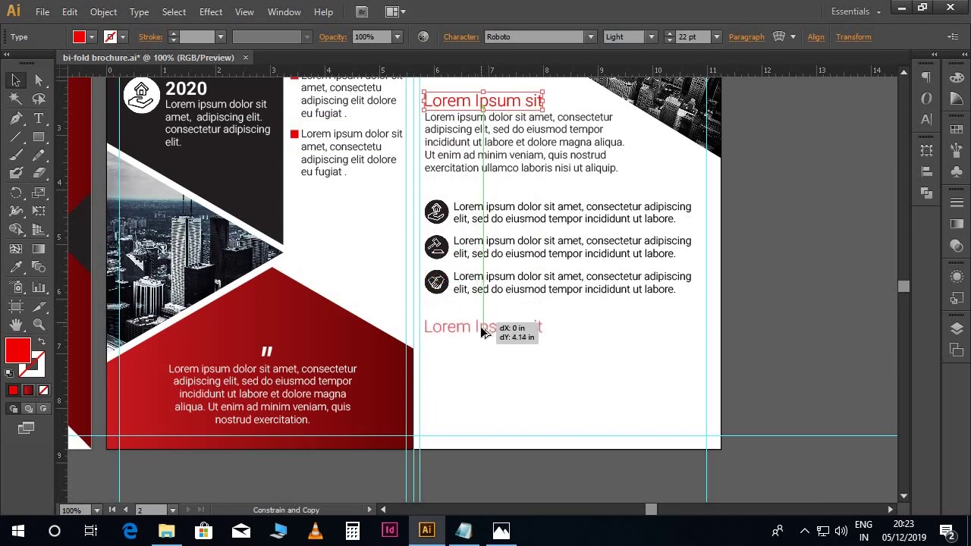
key(Up)
key(Up)
key(Up)
key(Up)
key(Up)
key(Up)
key(Up)
key(Up)
click(522, 384)
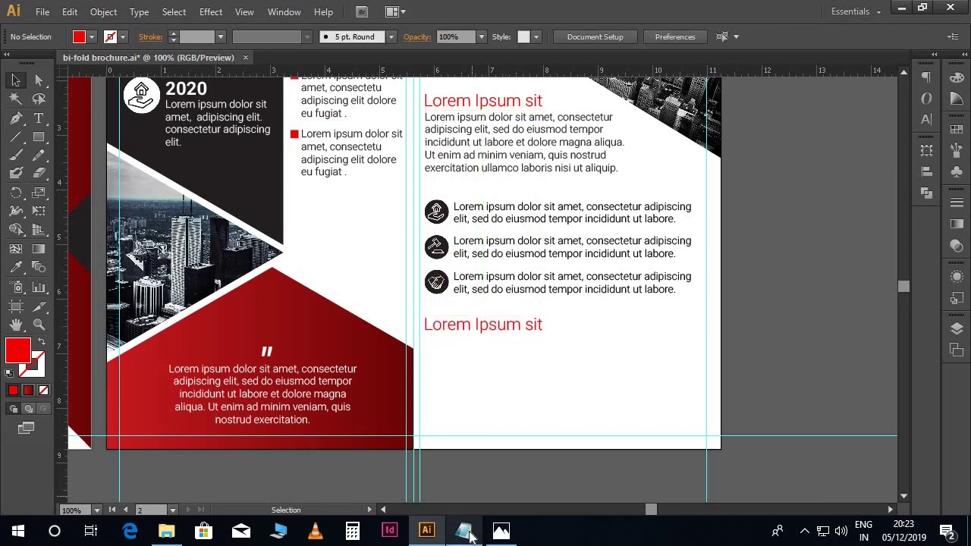
- Copy the Lorem ipsum paragraph ending in 'nostrud exercitation' from the Notepad words file
click(462, 531)
drag(192, 398, 2, 370)
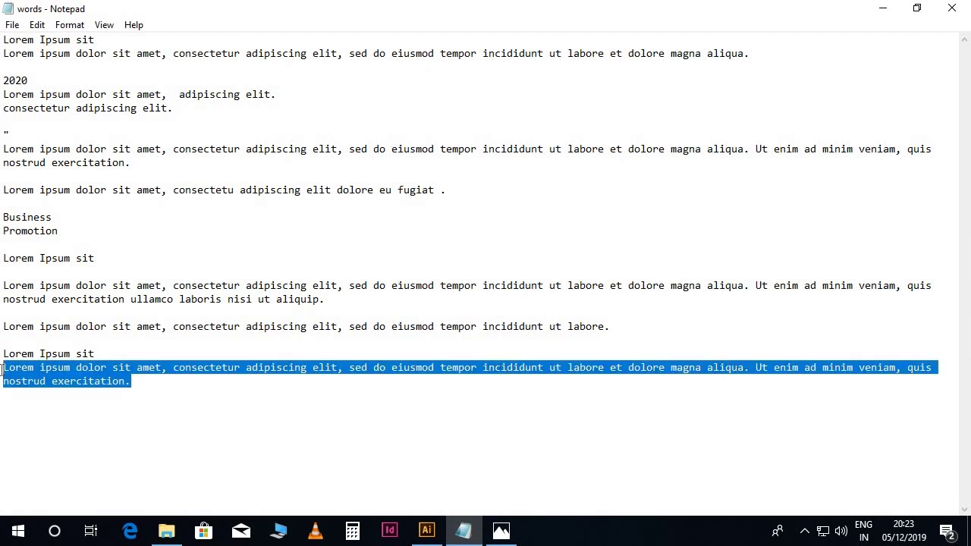
click(427, 530)
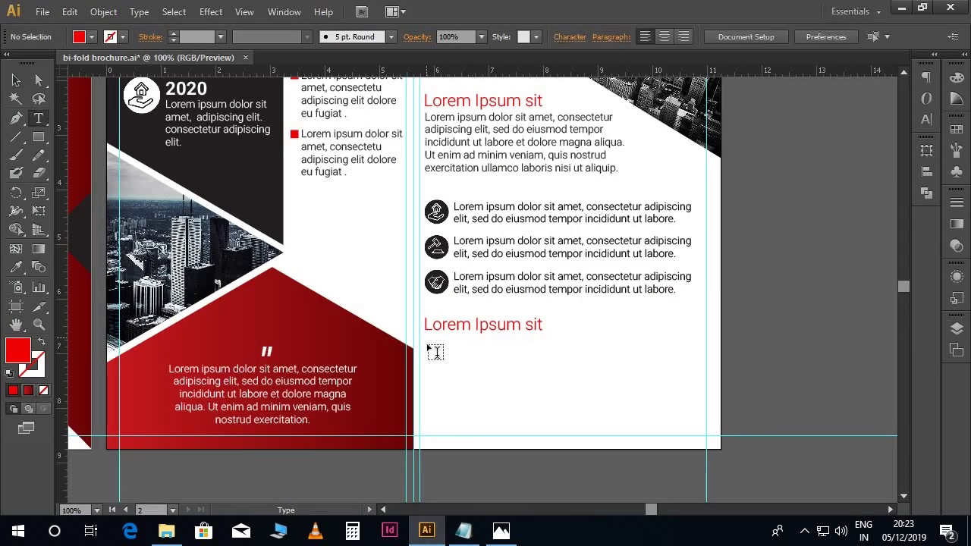
- Create a text area under the second heading holding the pasted 'nostrud exercitation' paragraph
drag(432, 345, 515, 369)
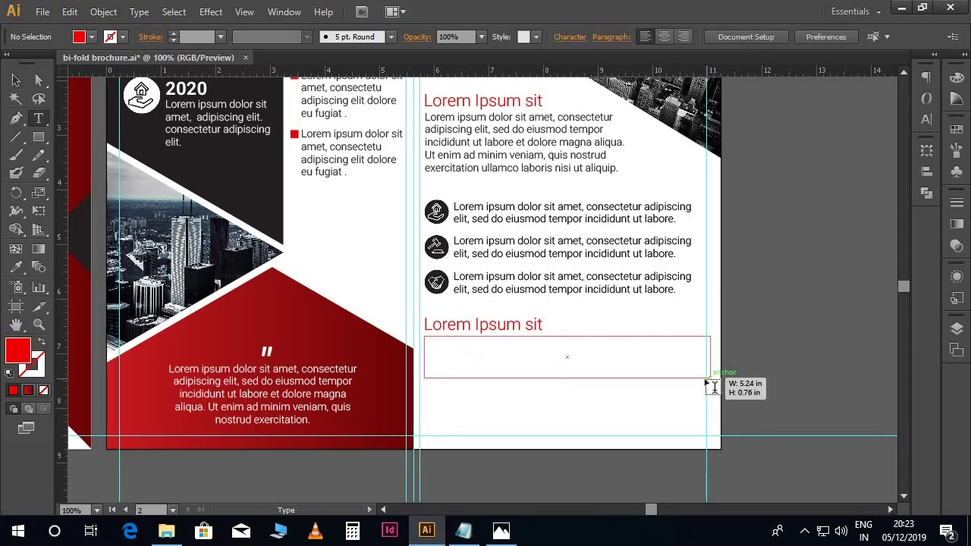
drag(713, 384, 705, 378)
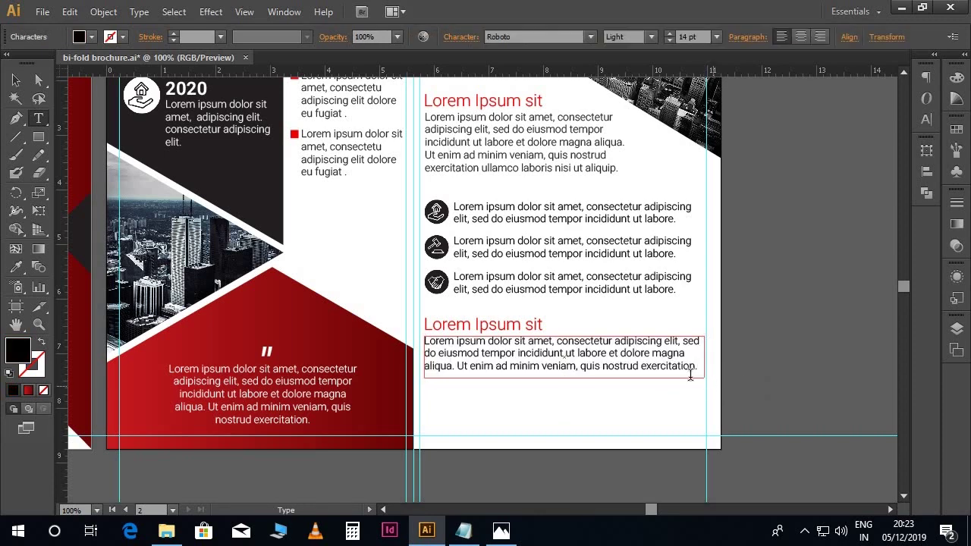
click(16, 79)
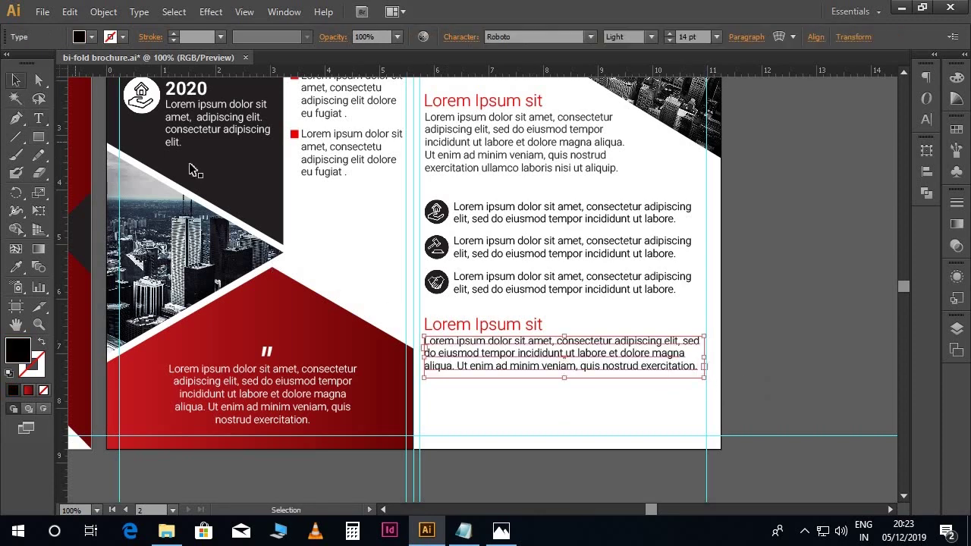
click(768, 328)
scroll(768, 334, down, 1)
scroll(763, 332, down, 1)
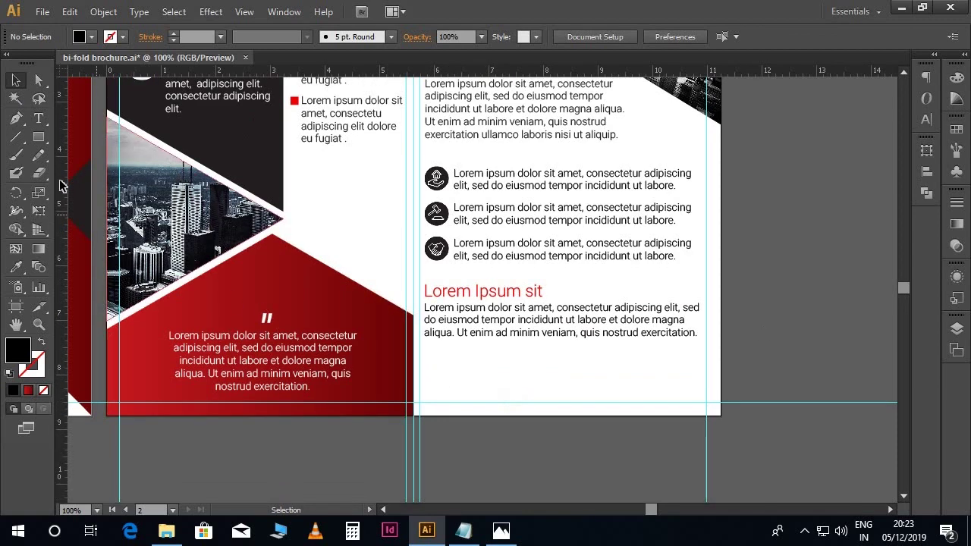
click(39, 136)
- Draw a rectangle in the panel's lower-left corner filled with the sampled dark grey
drag(414, 339, 515, 420)
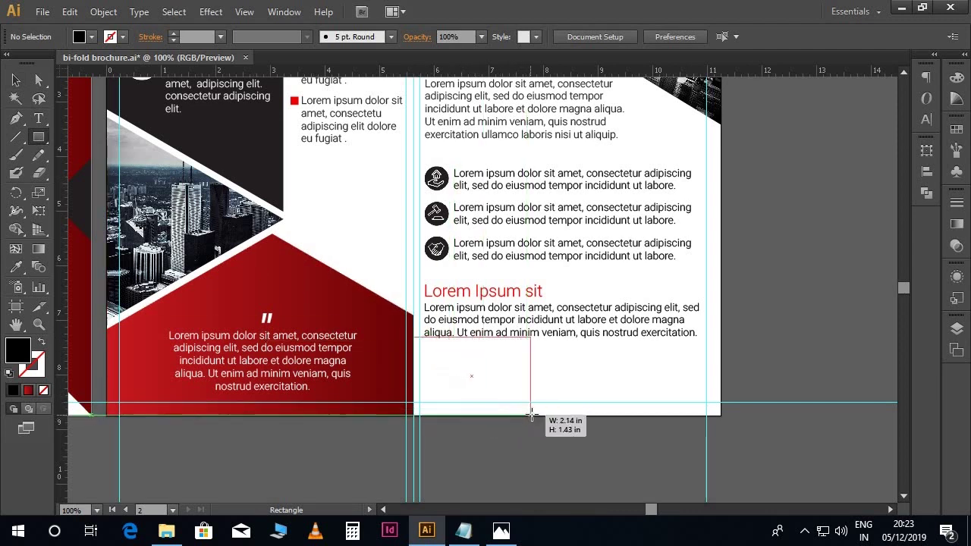
drag(514, 421, 552, 415)
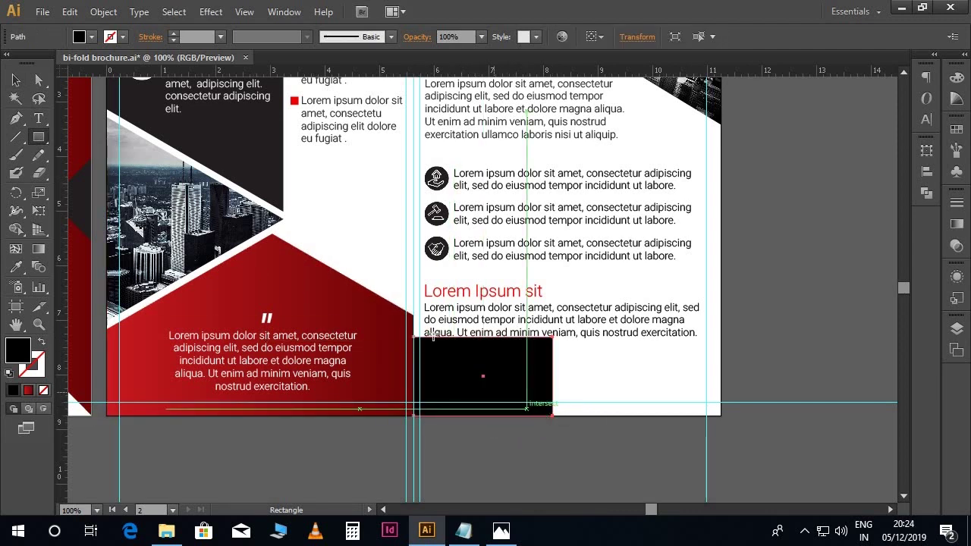
key(i)
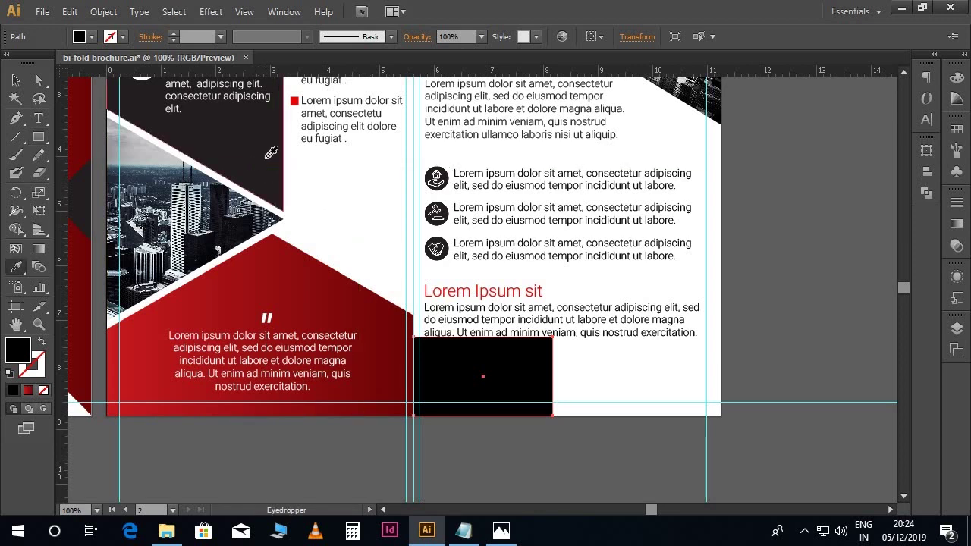
click(266, 157)
- Reshape the rectangle into a corner triangle by dragging its top-right anchor down, then hide guides
key(v)
key(a)
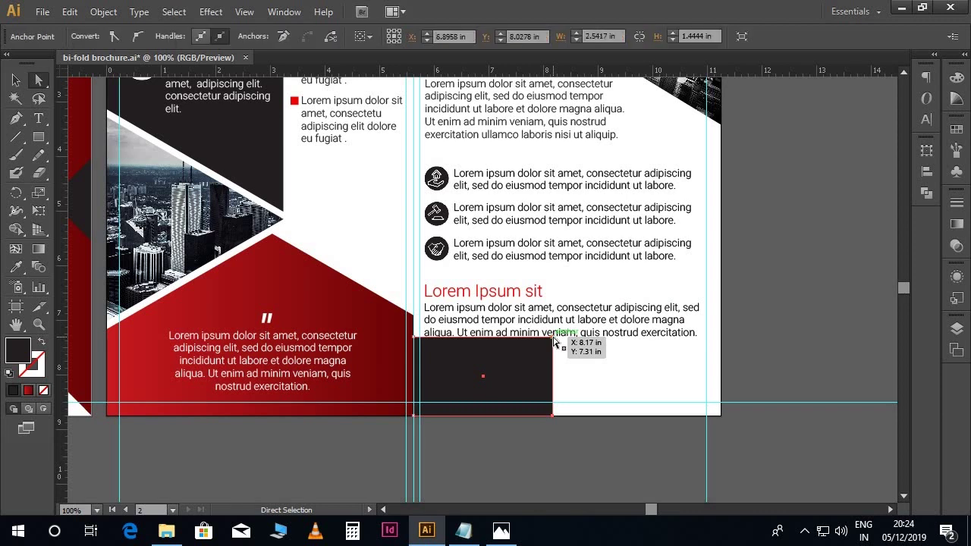
drag(555, 343, 553, 416)
click(483, 397)
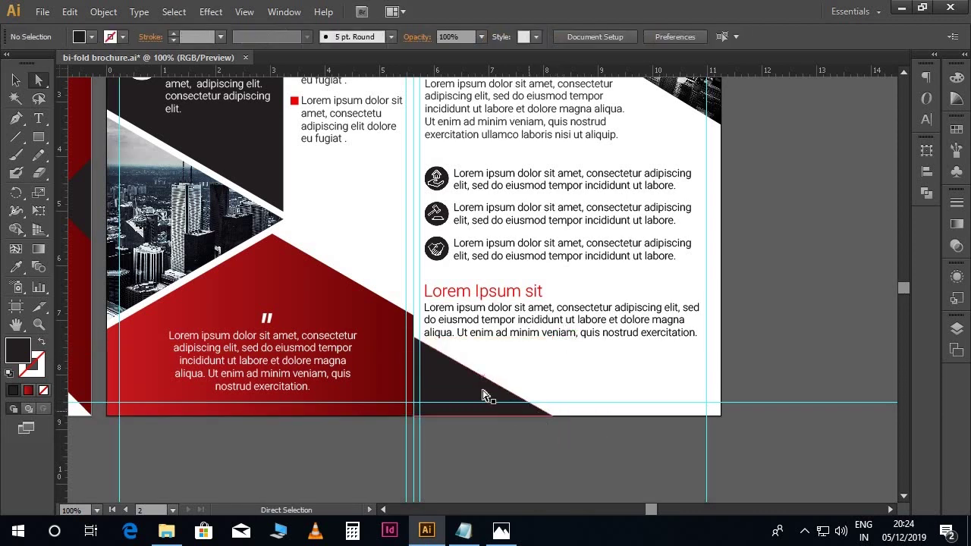
click(416, 339)
key(Up)
key(Up)
key(Up)
key(Up)
key(Up)
key(Up)
key(v)
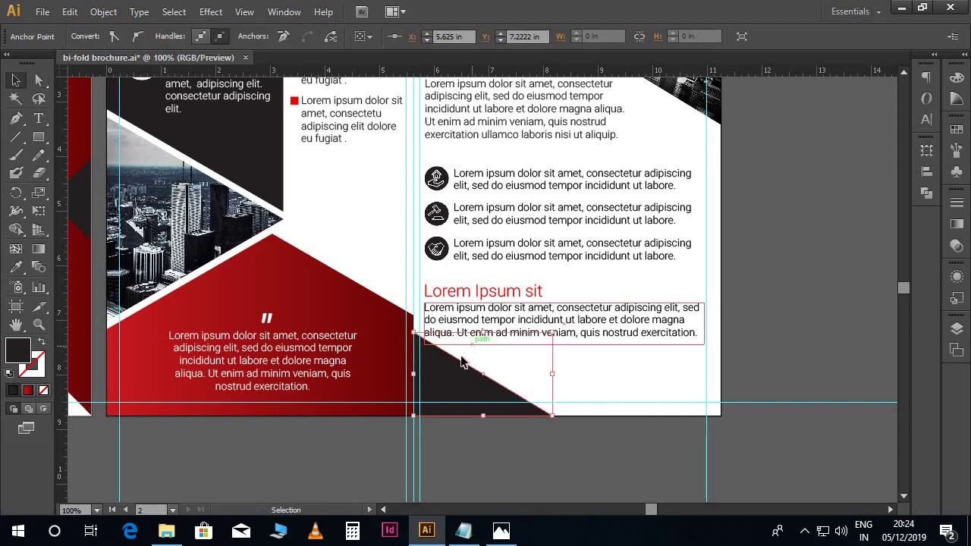
click(540, 460)
key(ctrl+semicolon)
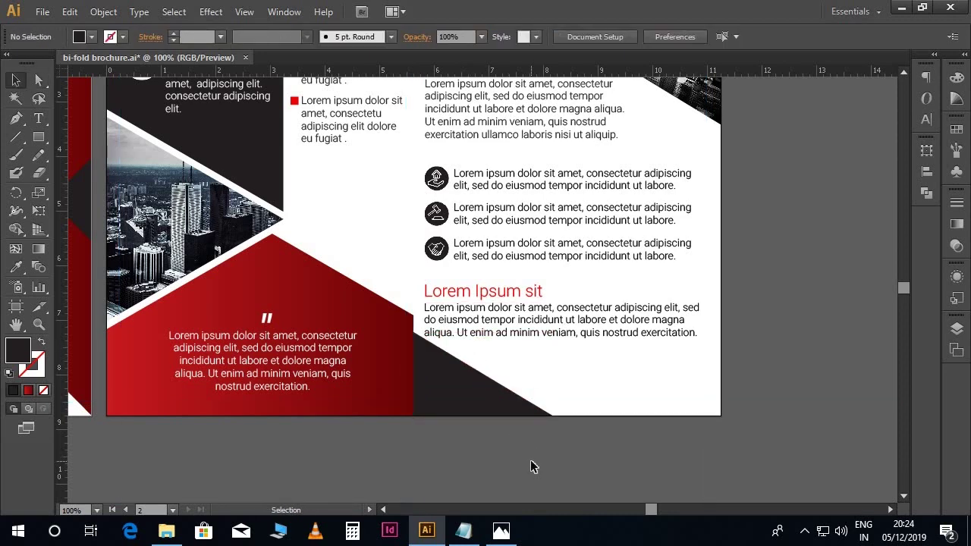
scroll(531, 467, up, 1)
- Zoom out to the whole spread and bring up File > Save As
key(ctrl+minus)
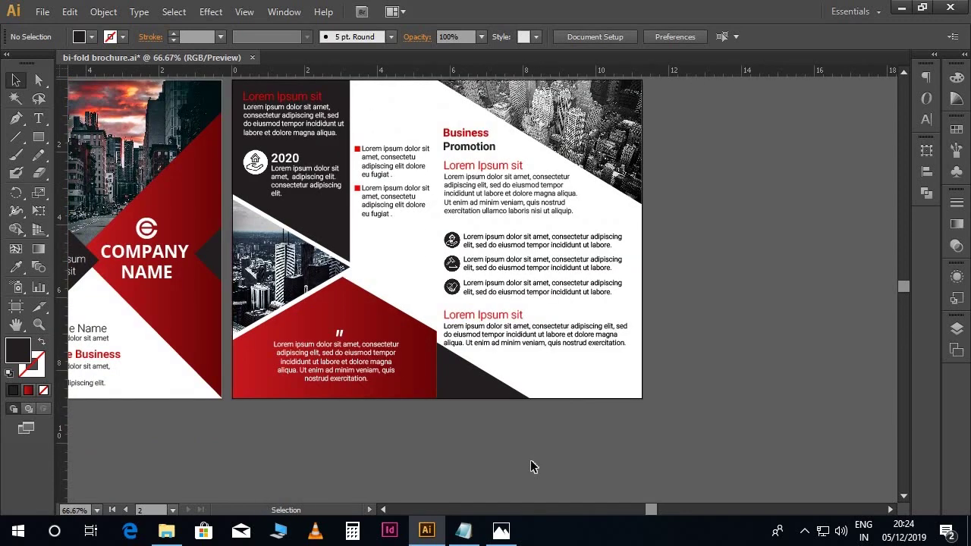
scroll(531, 467, up, 1)
scroll(531, 466, up, 1)
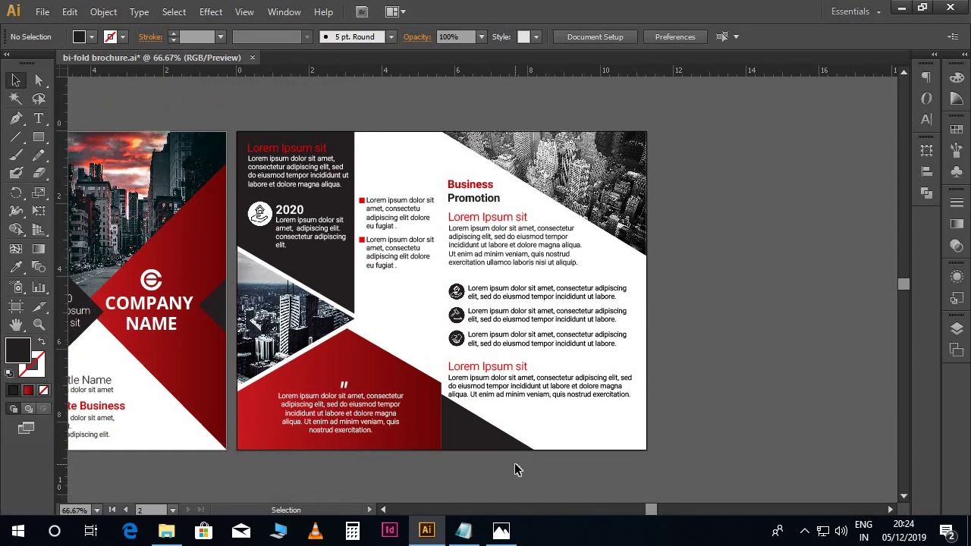
click(42, 11)
click(87, 152)
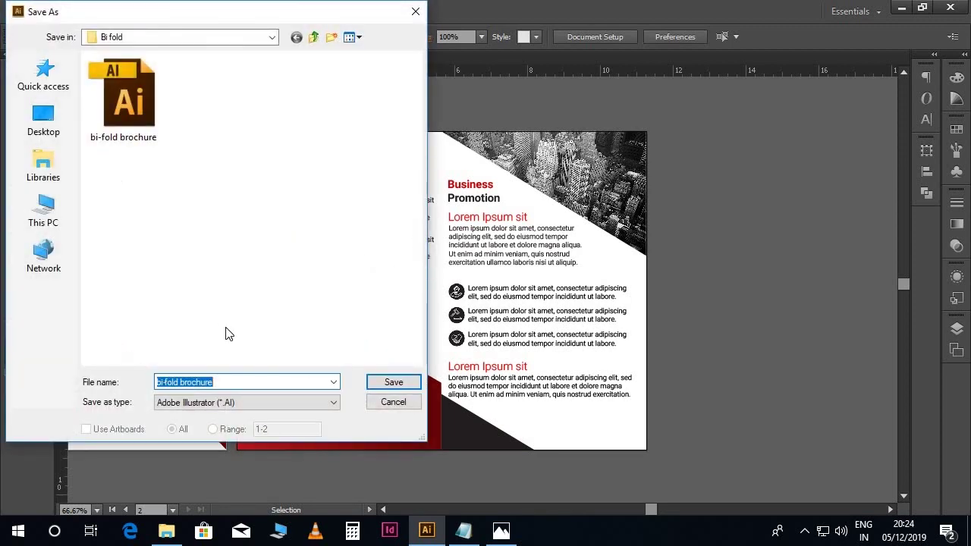
- Save the brochure as 'bi-fold brochure.pdf' in Adobe PDF format
click(256, 408)
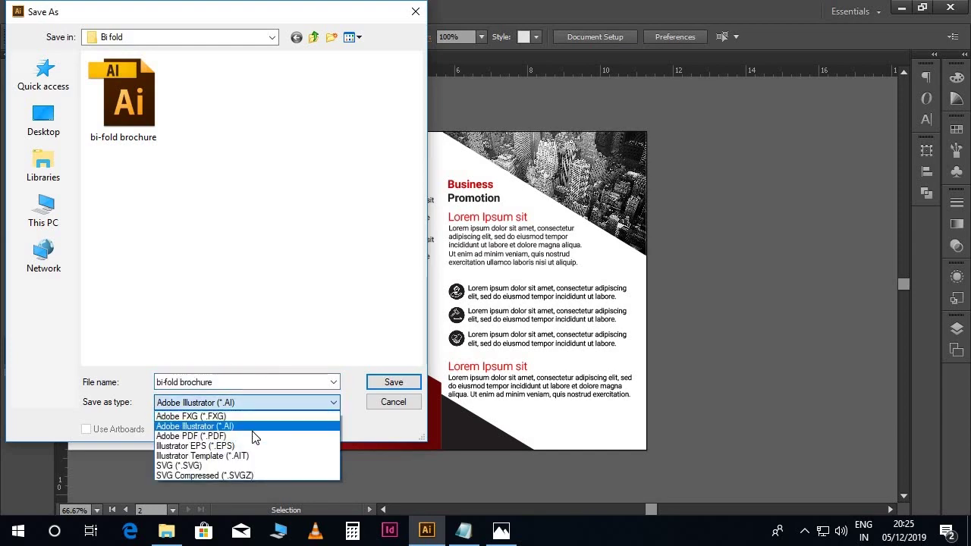
click(254, 436)
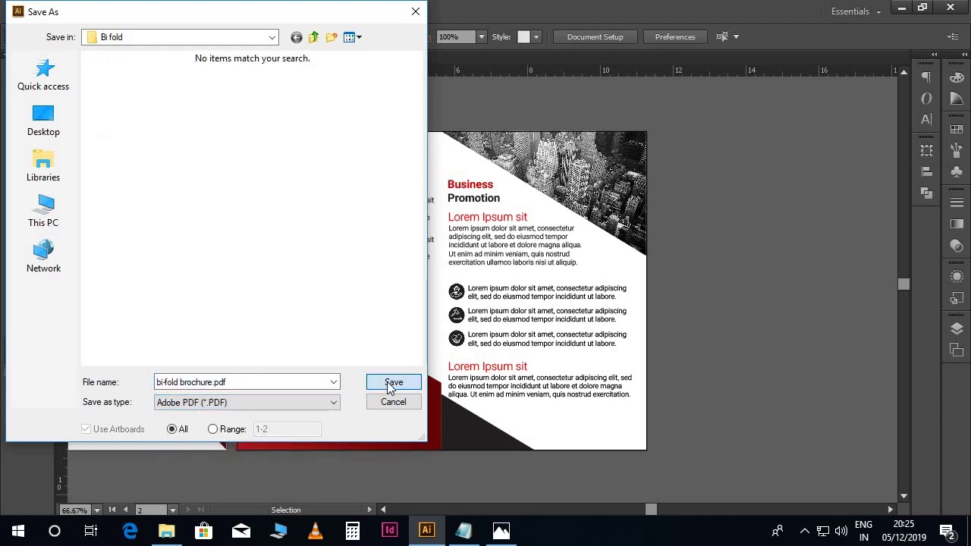
click(392, 385)
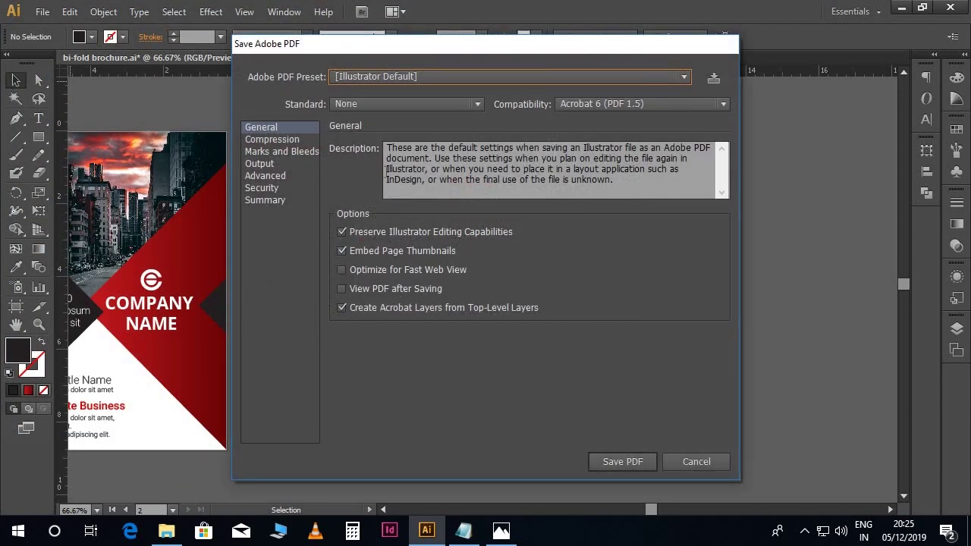
- Use the [High Quality Print] preset with Maximum colour and grayscale image quality and write the PDF
click(353, 77)
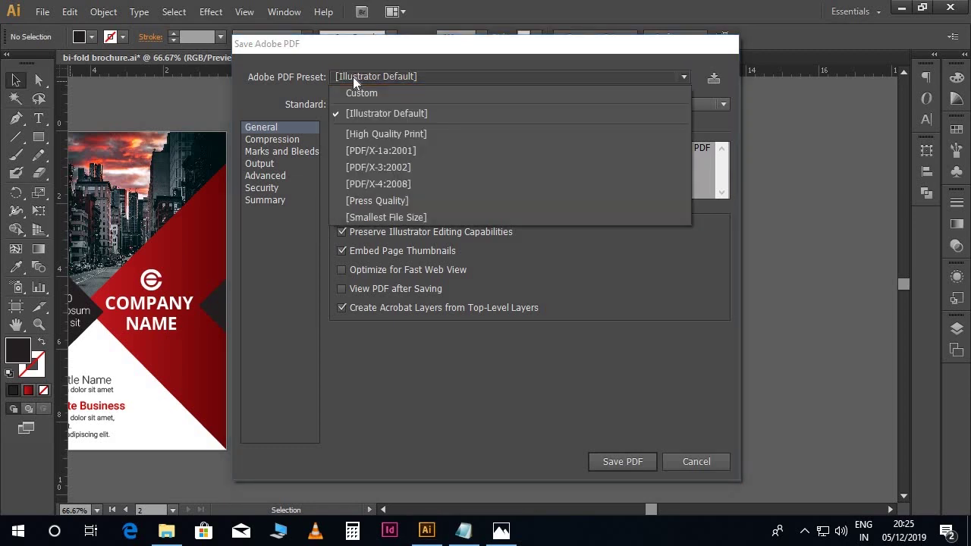
click(370, 135)
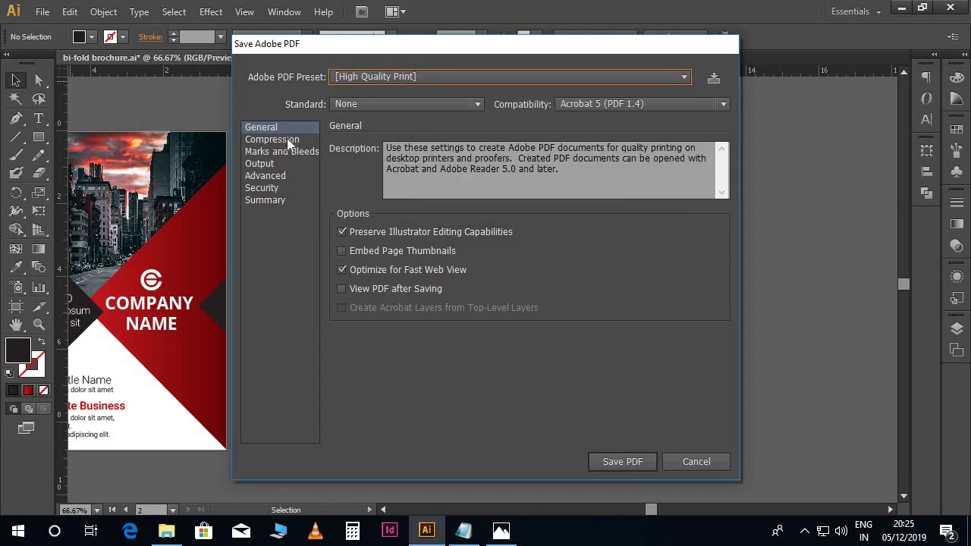
click(289, 144)
click(439, 216)
click(439, 215)
click(443, 315)
click(443, 315)
click(608, 462)
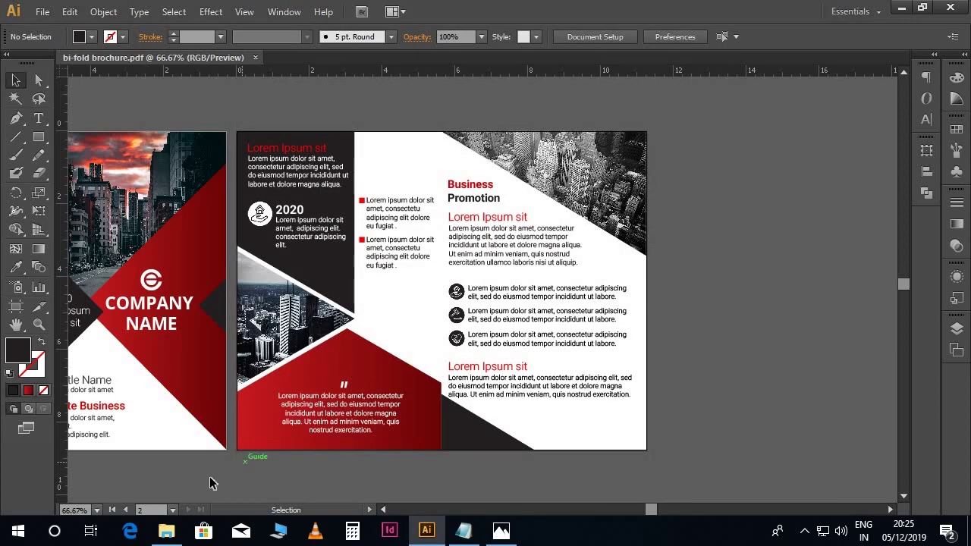
- Select the new 2.15 MB 'bi-fold brochure' PDF in the Bi fold folder in File Explorer
click(168, 531)
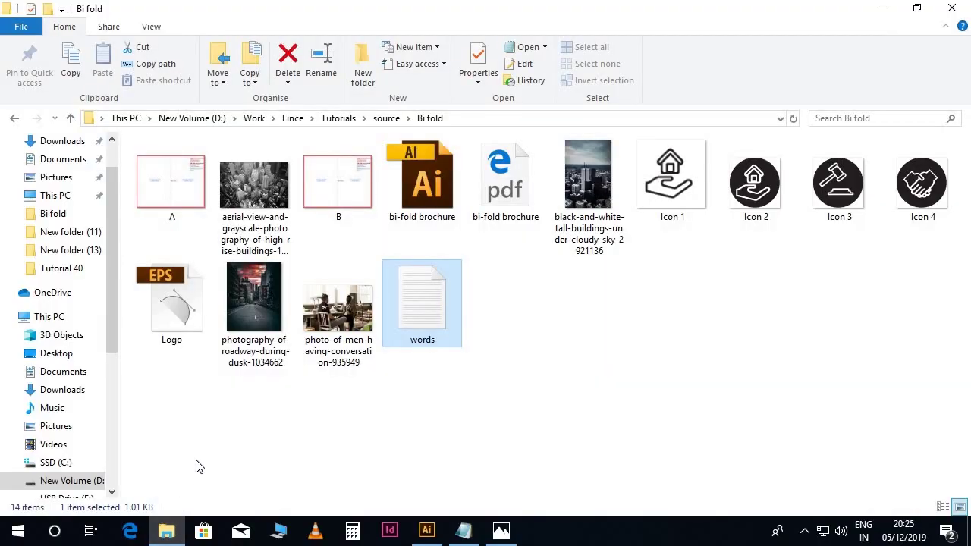
click(497, 186)
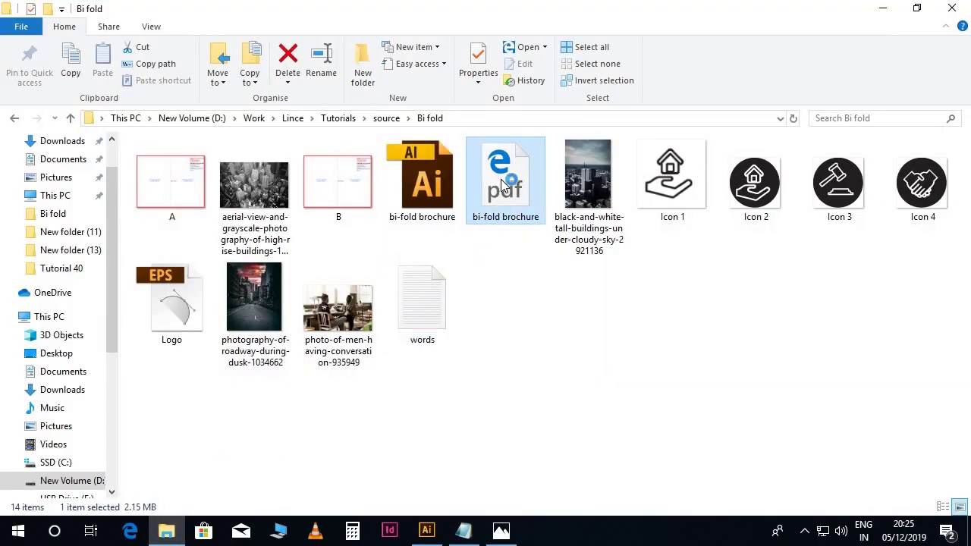